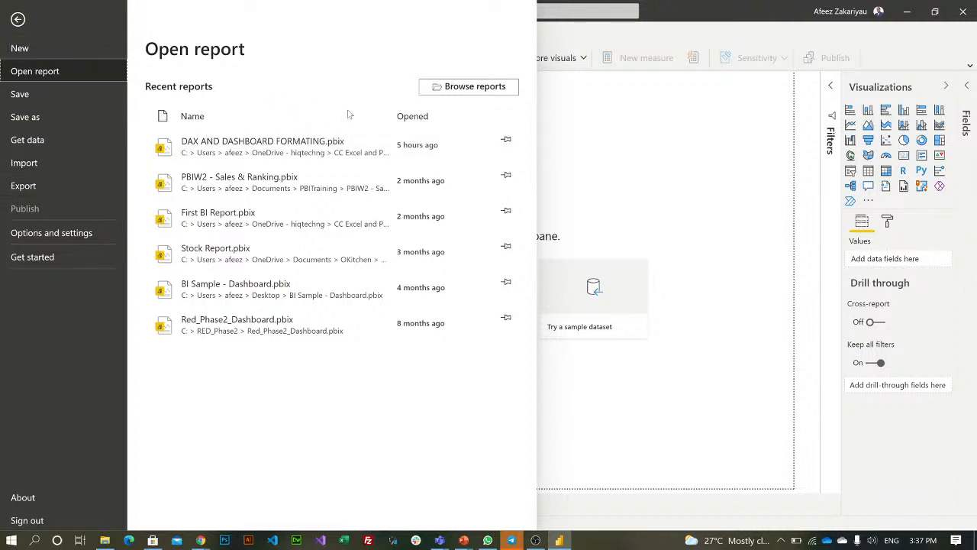
Open the HR Dashboard - Modern report from the HR folder inside the YouTube folder
click(467, 87)
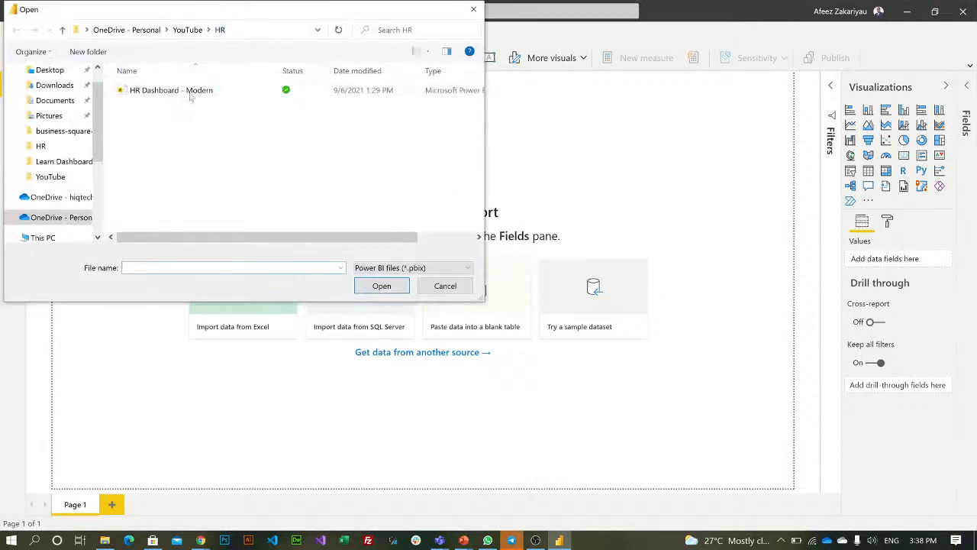
double_click(195, 91)
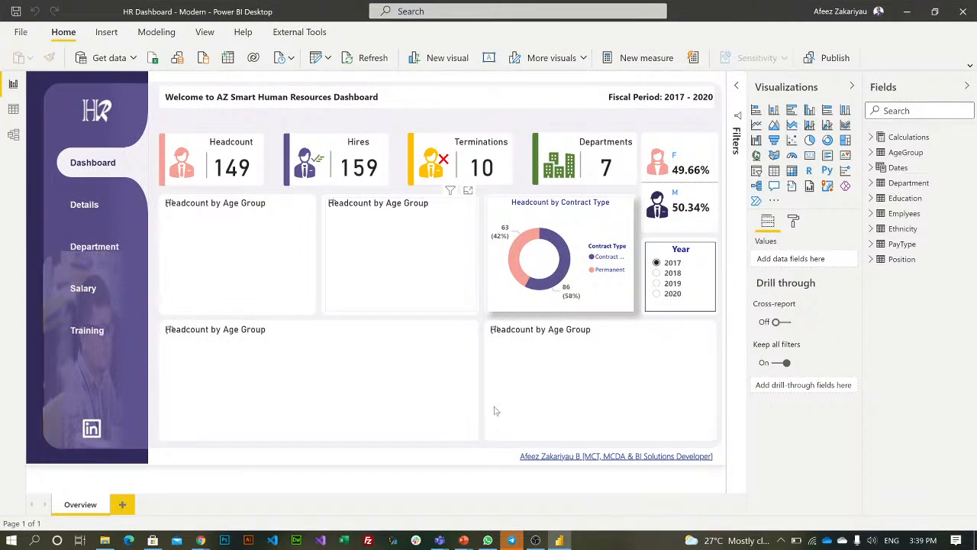
mouse_move(522, 541)
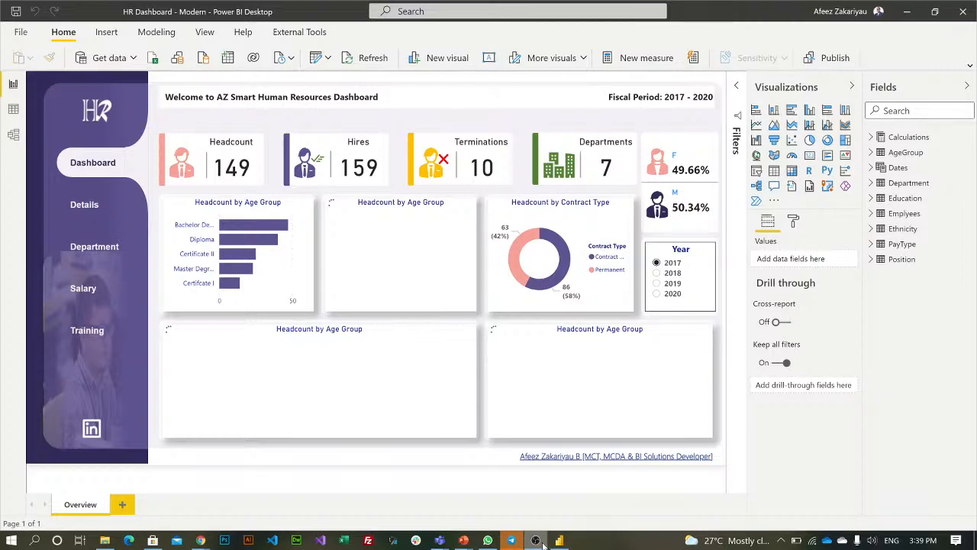
click(535, 540)
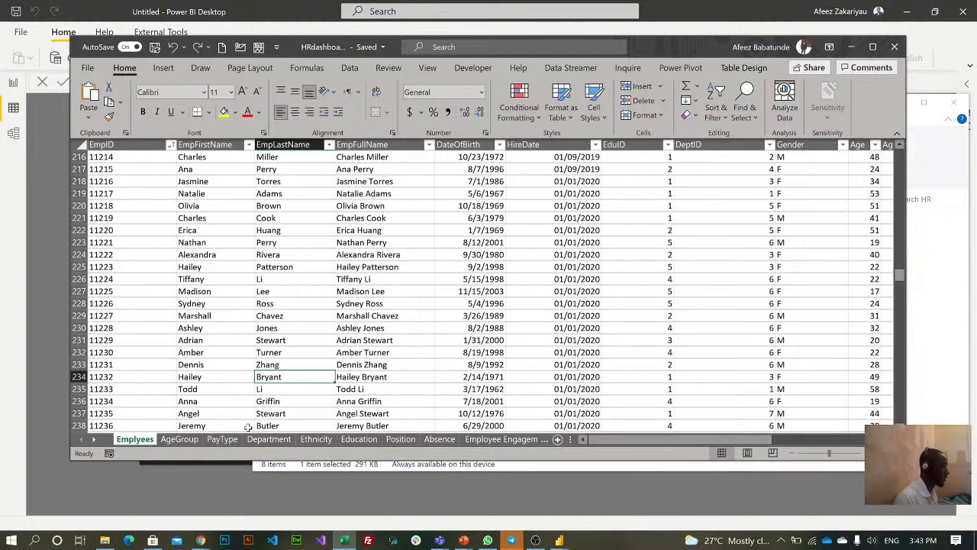
Examine the PayType, Department and Ethnicity sheets of the HR dashboard workbook in Excel
click(222, 439)
click(269, 439)
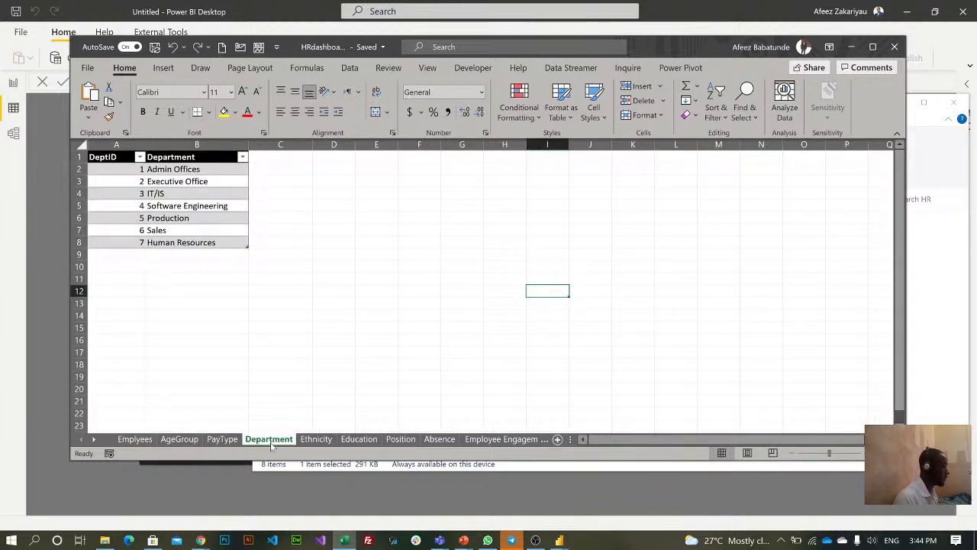
click(316, 439)
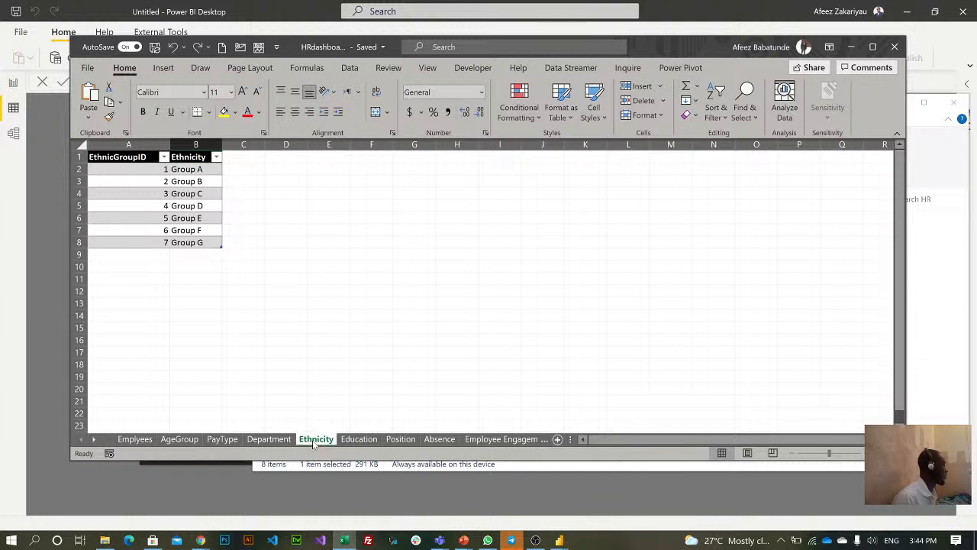
click(535, 540)
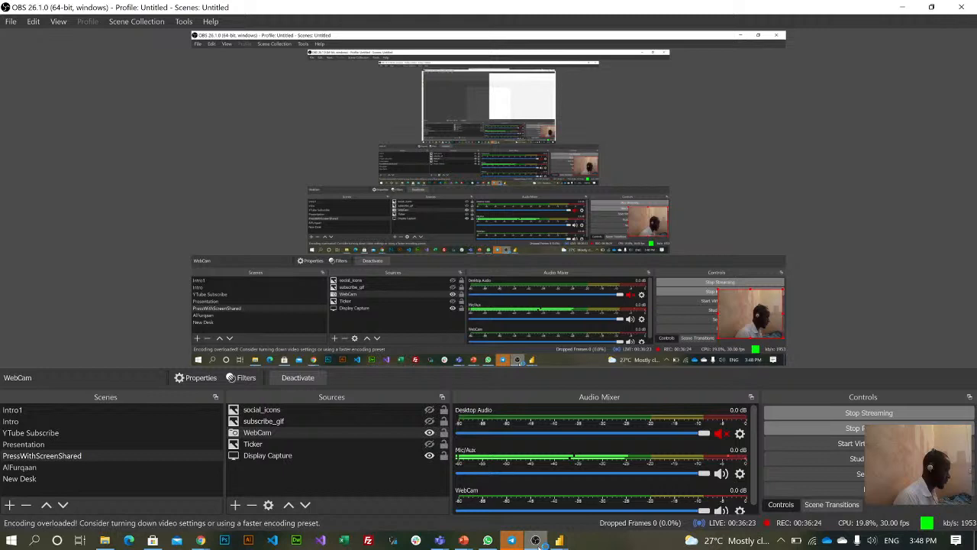
click(904, 6)
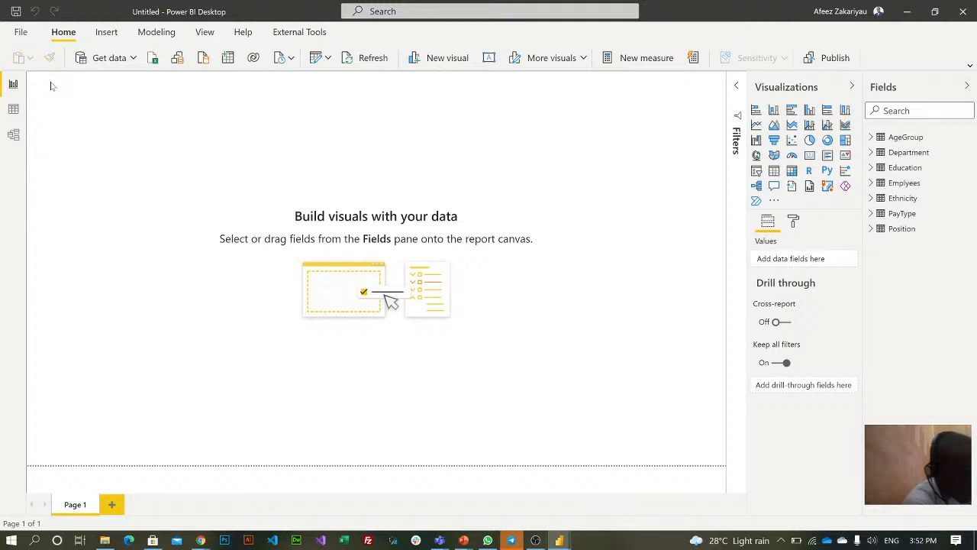
Create a relationship in the data model between PayTypeID in the PayType table and PayTypeID in the Emplyees table
click(13, 109)
click(13, 134)
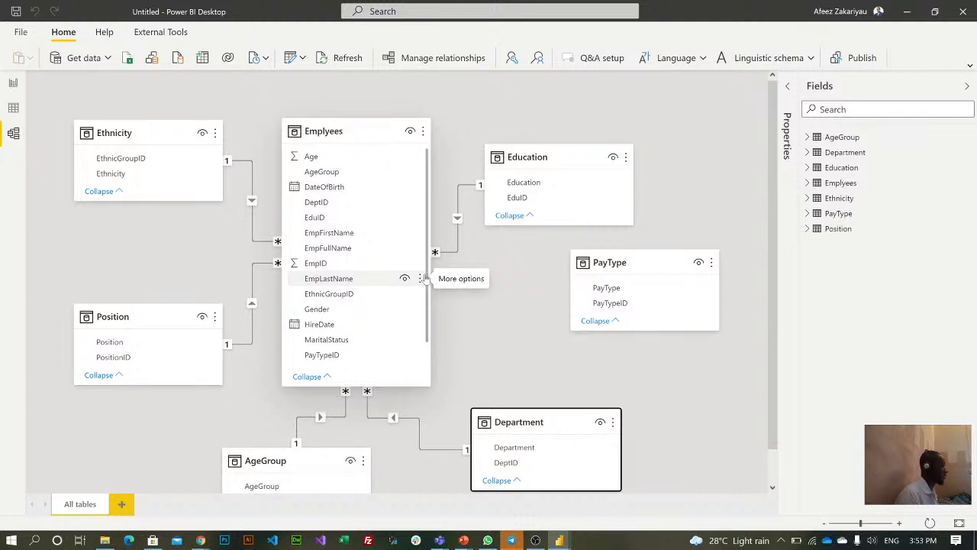
drag(610, 303, 345, 357)
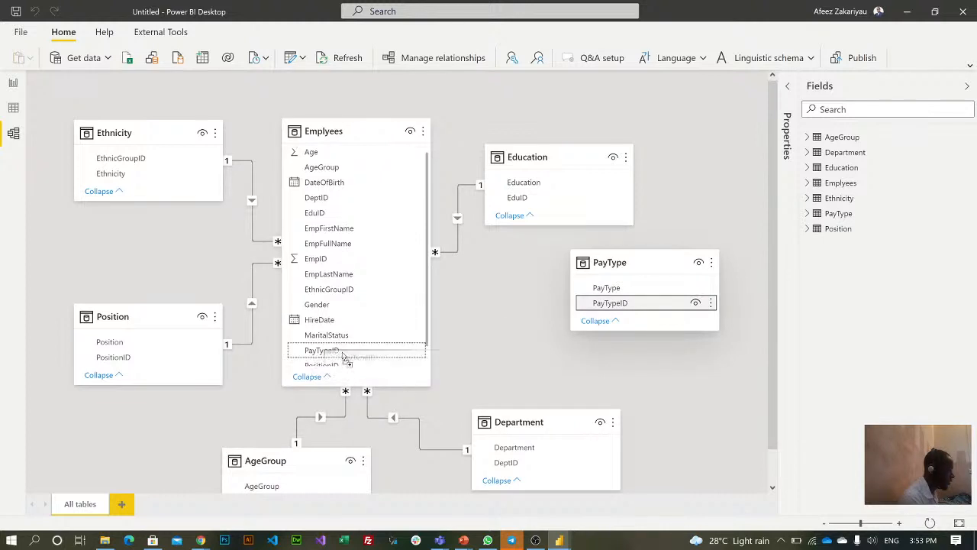
drag(345, 357, 343, 356)
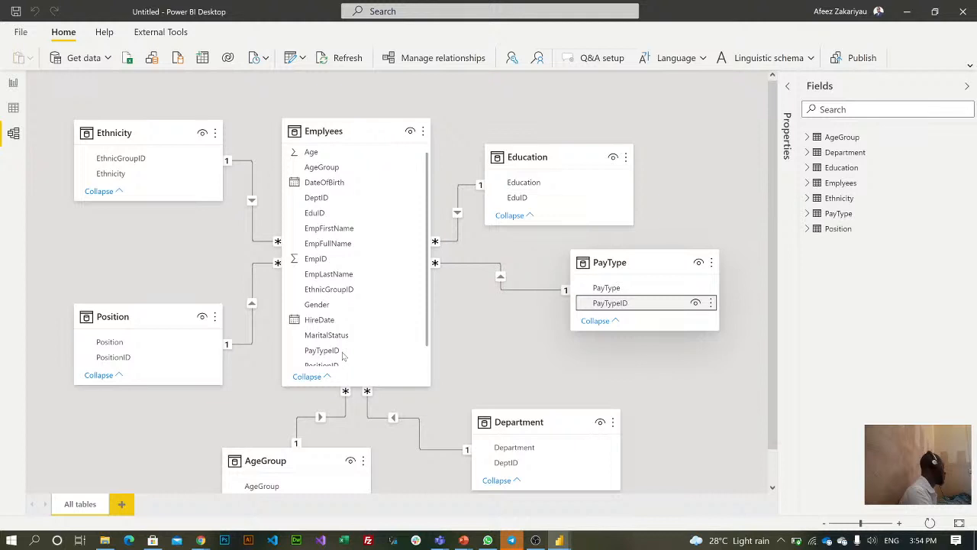
click(343, 353)
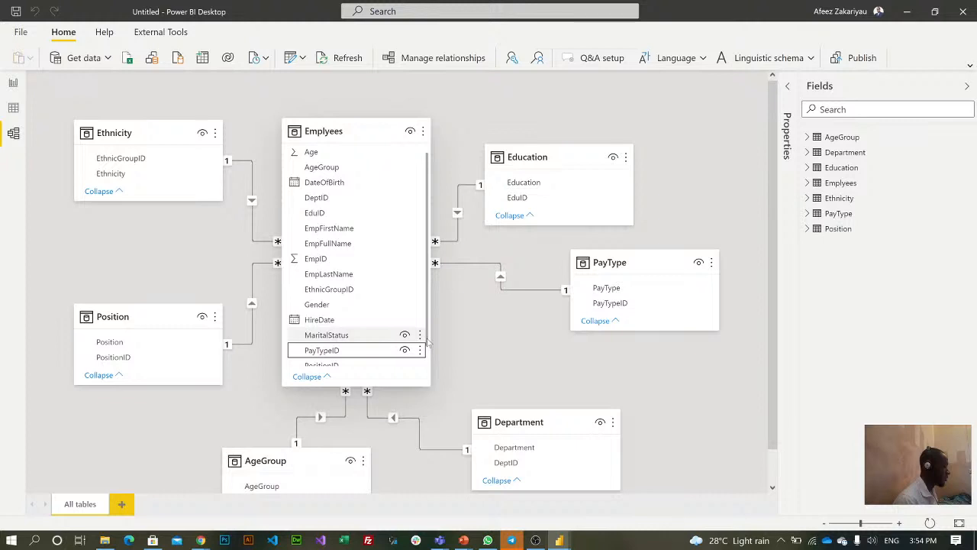
scroll(429, 343, down, 1)
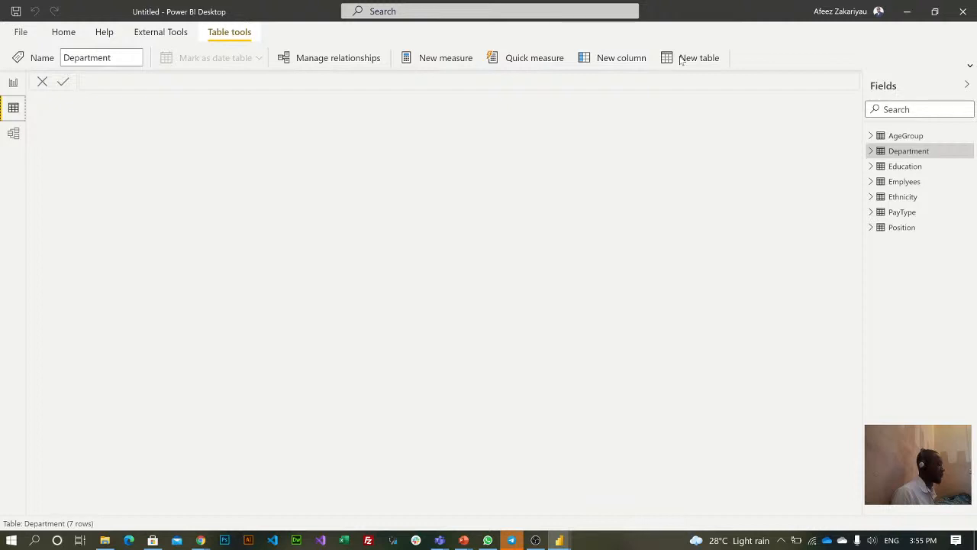
Add a new calculated table for Dates to the model and return to the report page
click(687, 58)
mouse_move(495, 542)
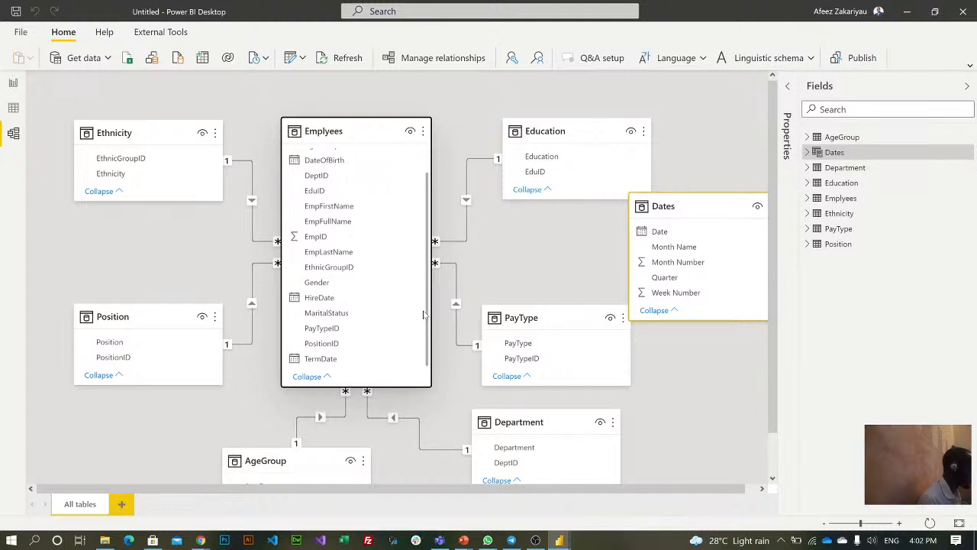
click(13, 83)
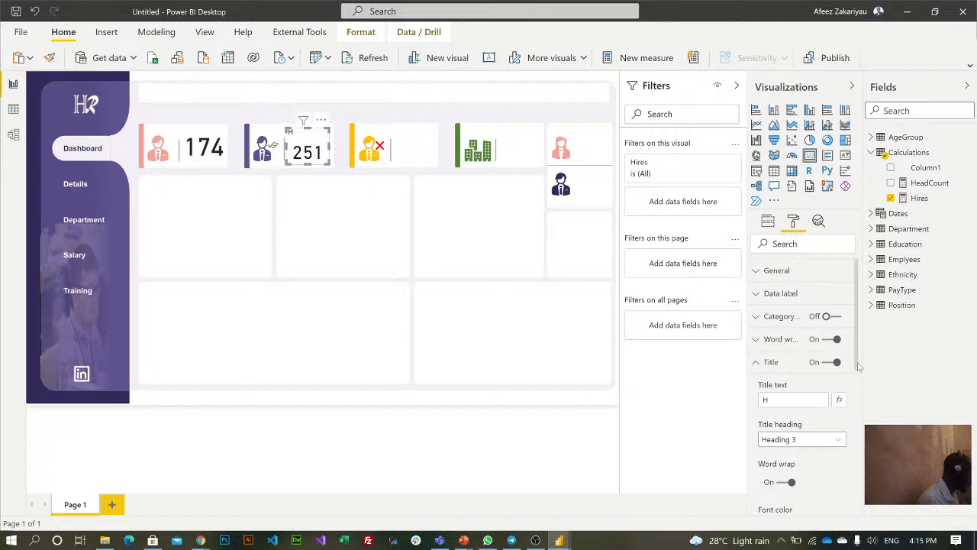
Set the title of the card on the purple tile to "Hires" and turn off the card's background
scroll(791, 407, down, 3)
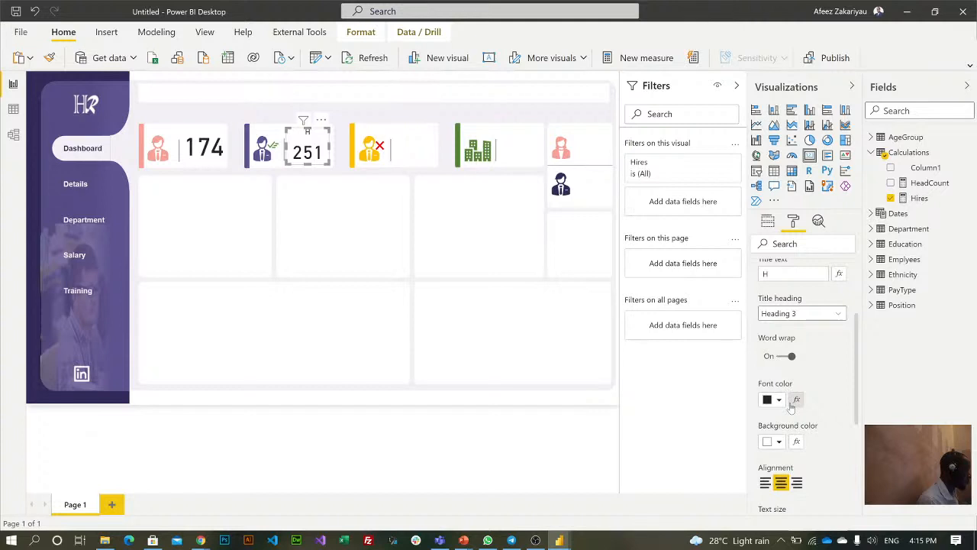
text(i)
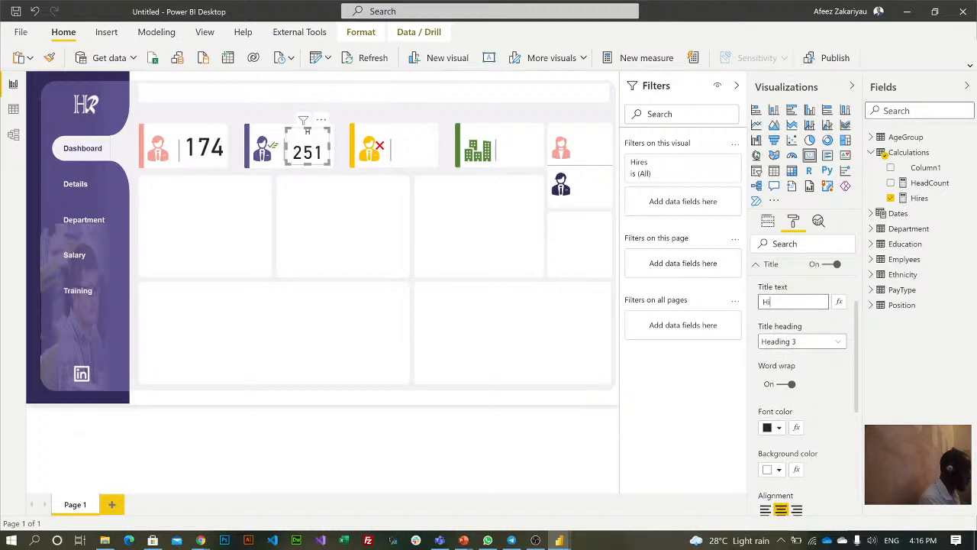
text(res)
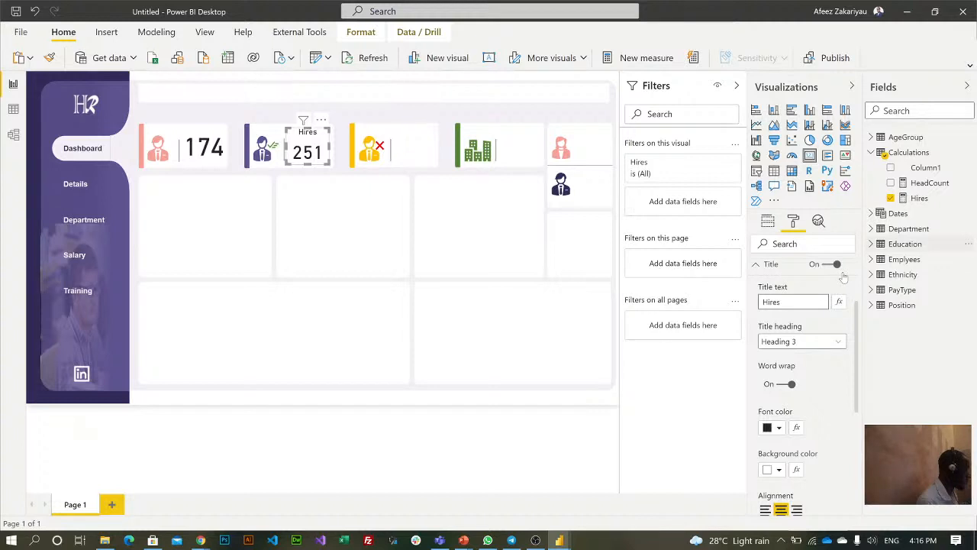
click(772, 264)
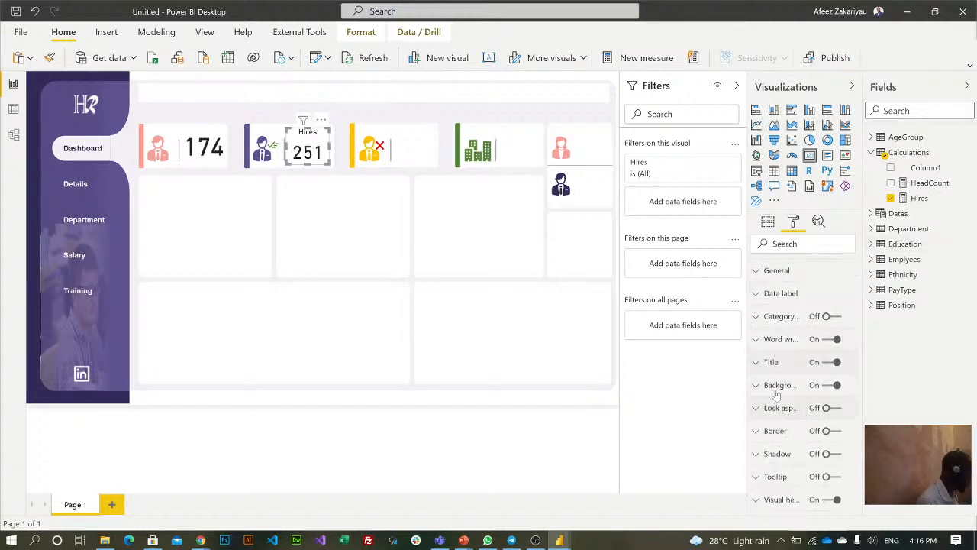
click(832, 384)
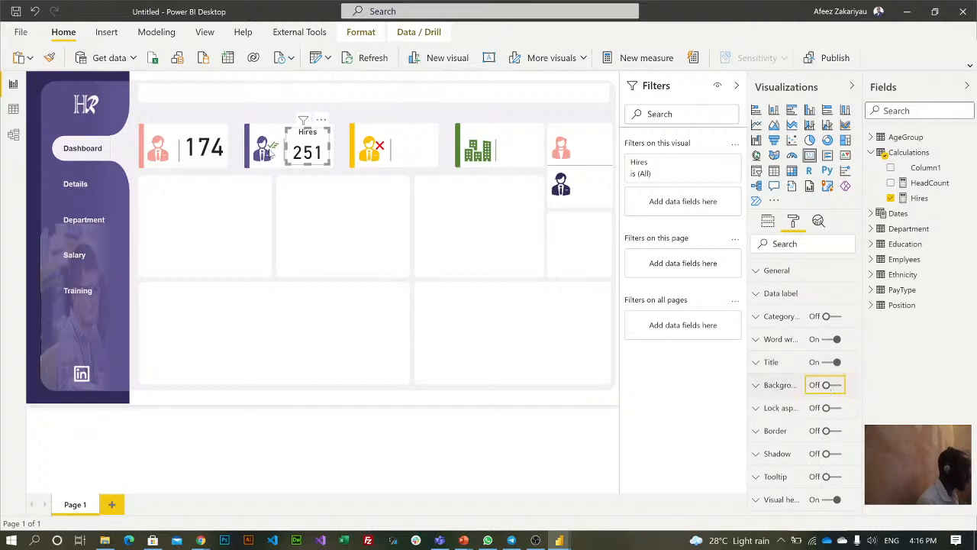
Copy the Hires card's formatting to the card on the pink tile and set that card's title to "Headcount"
click(50, 57)
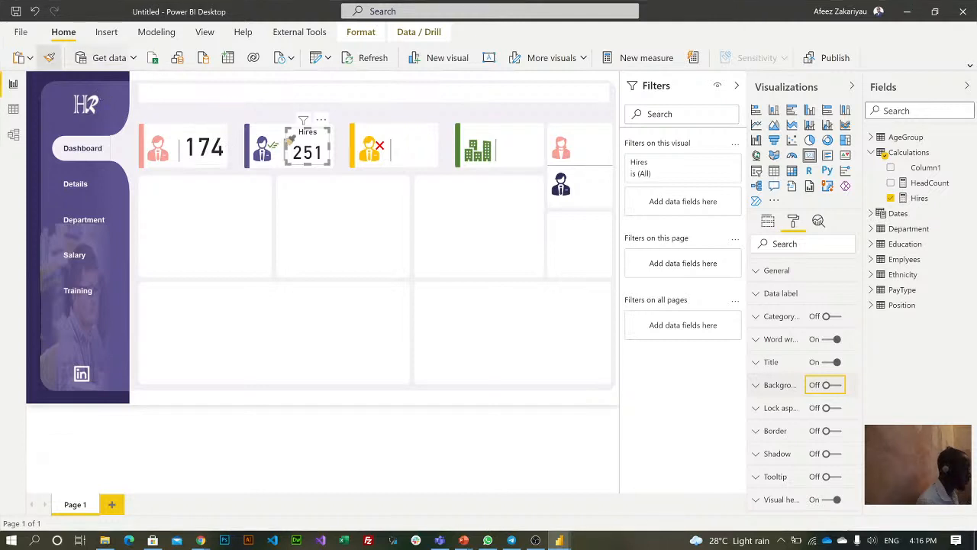
click(212, 150)
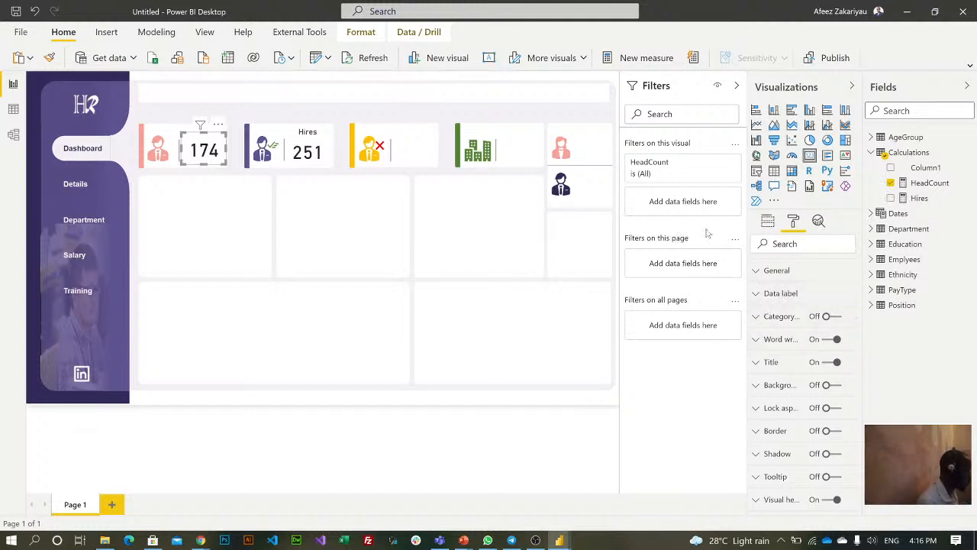
click(758, 366)
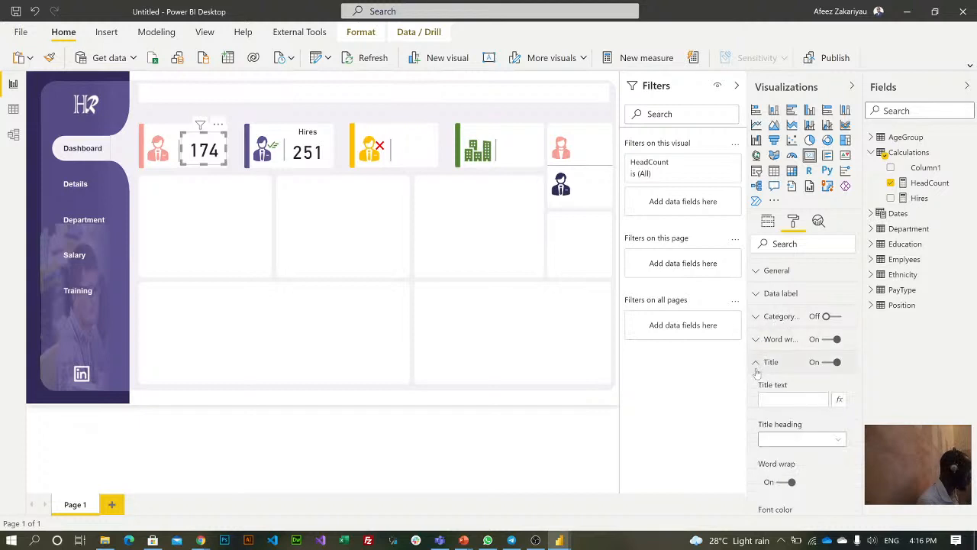
click(793, 400)
text(Head)
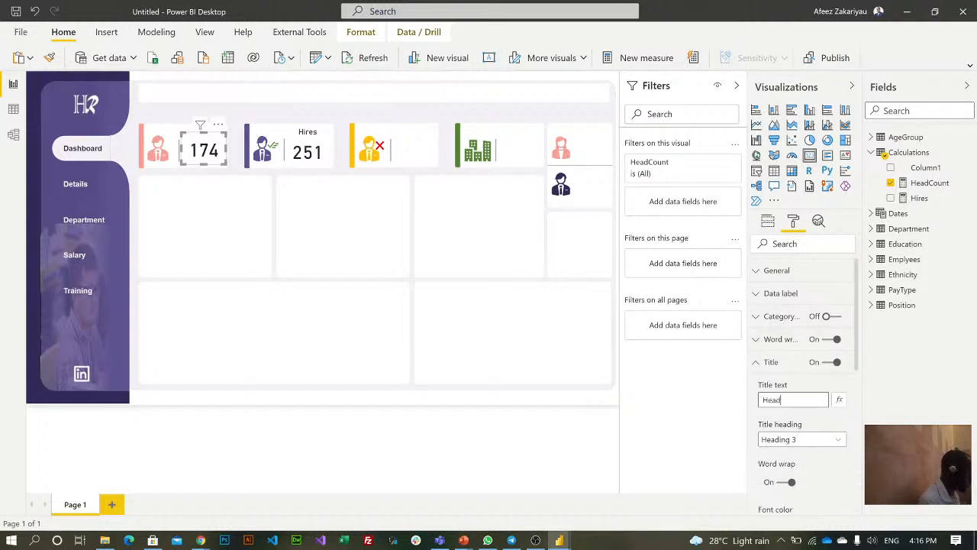
text(count)
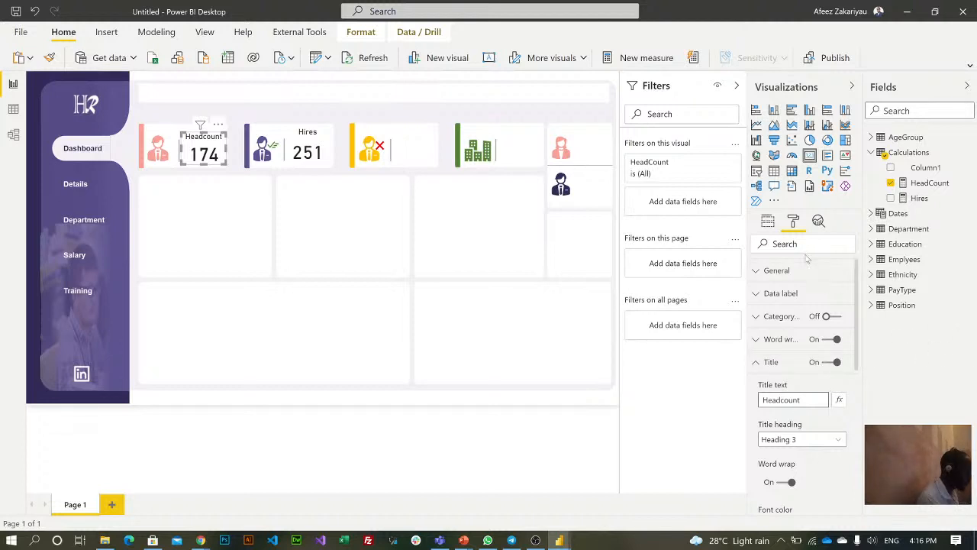
Duplicate the Hires card and place the copy on the yellow tile, aligned with the original
click(328, 149)
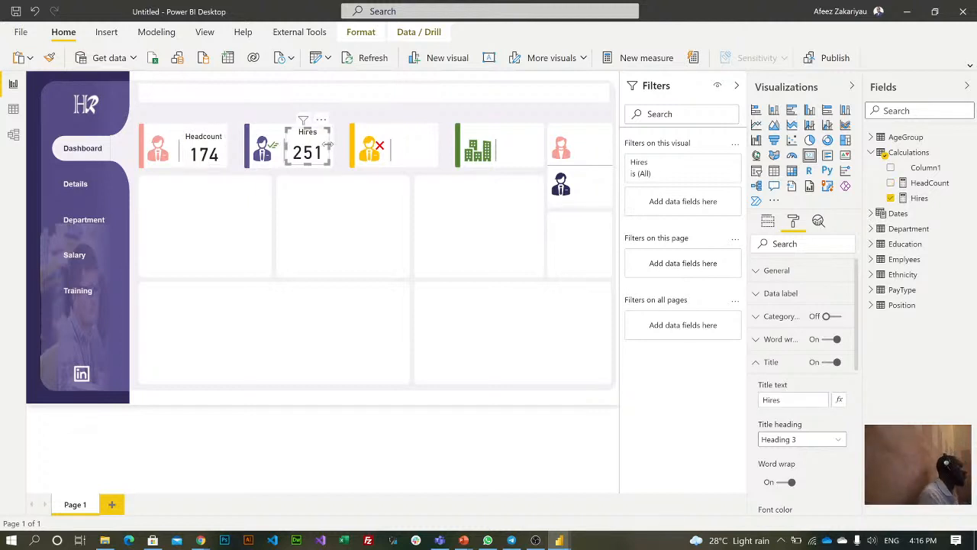
click(404, 148)
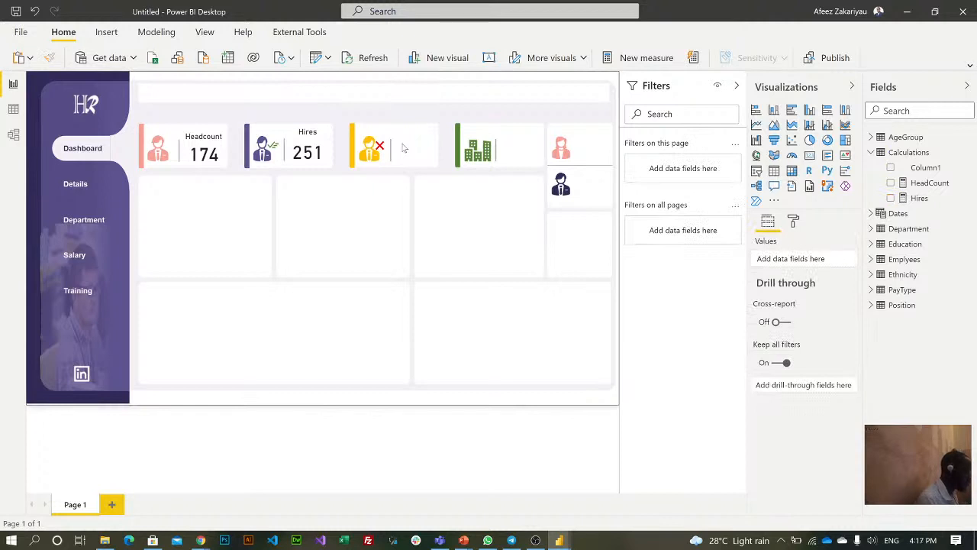
click(288, 145)
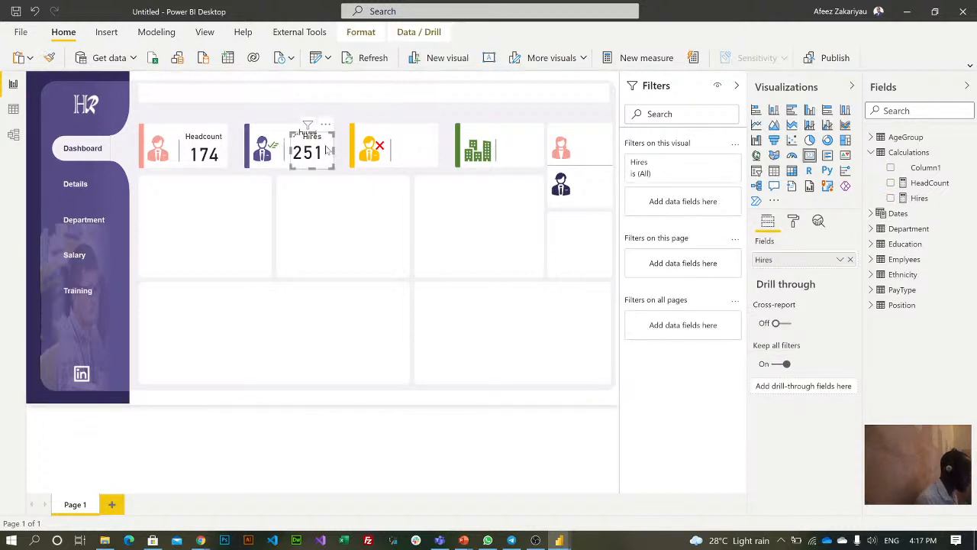
drag(325, 148, 427, 144)
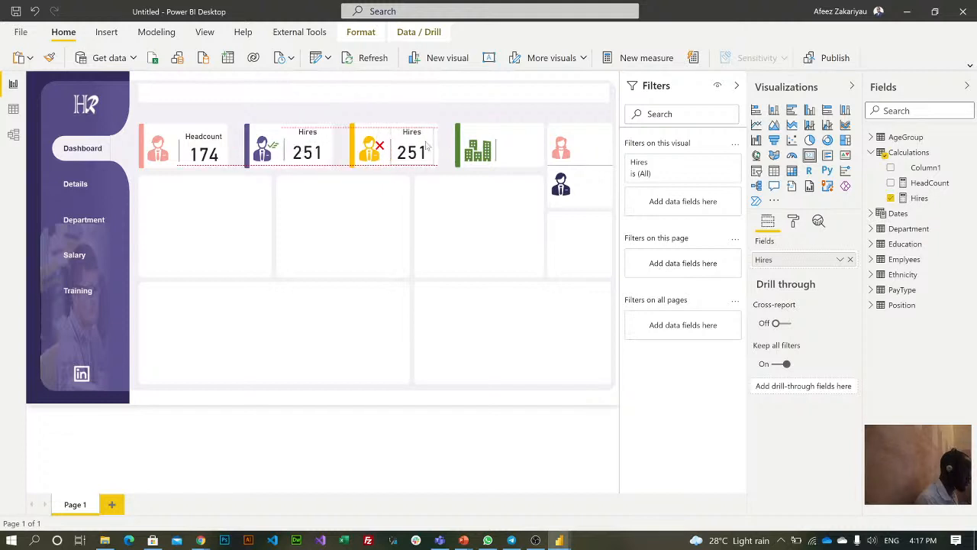
drag(426, 142, 426, 142)
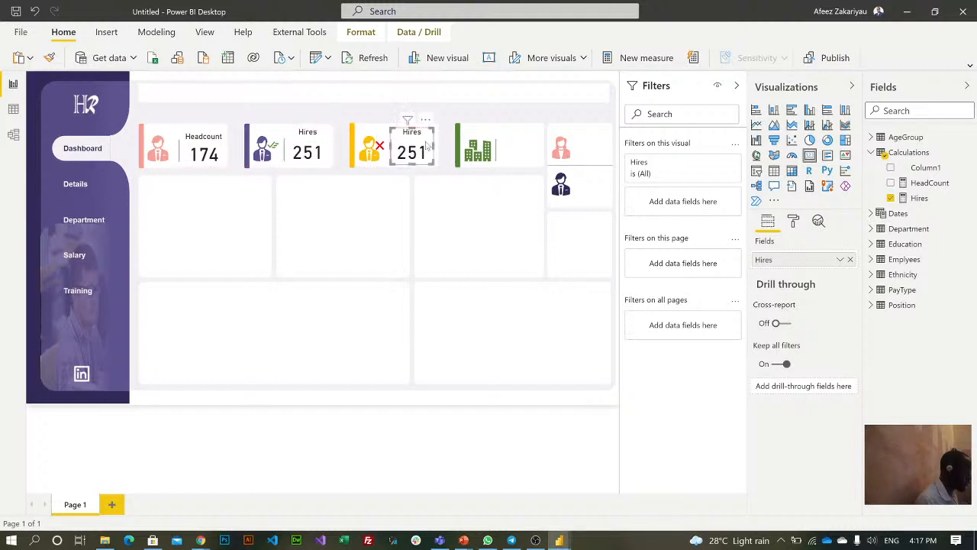
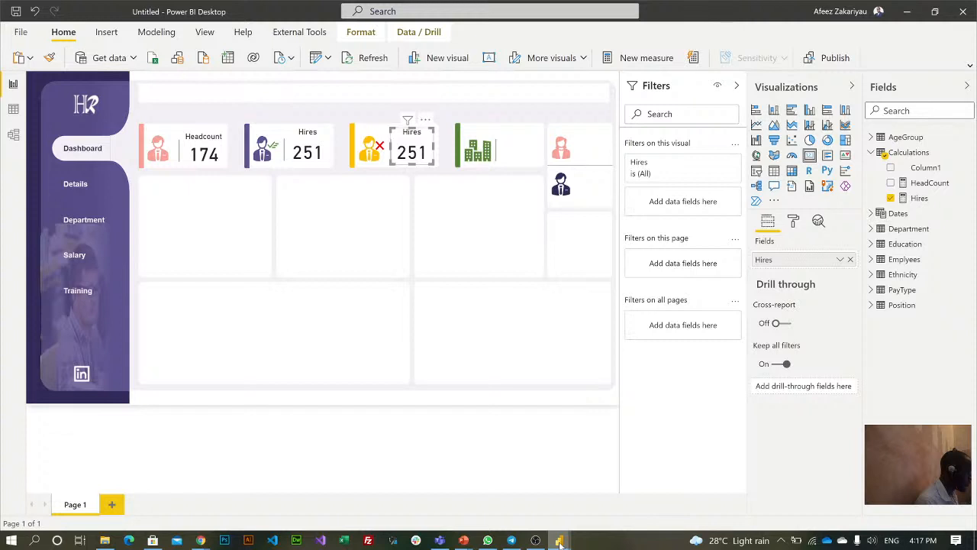
Copy the Terminations measure's formula from the HR Dashboard - Modern report and create it as a new measure in the untitled report's Calculations table
click(559, 541)
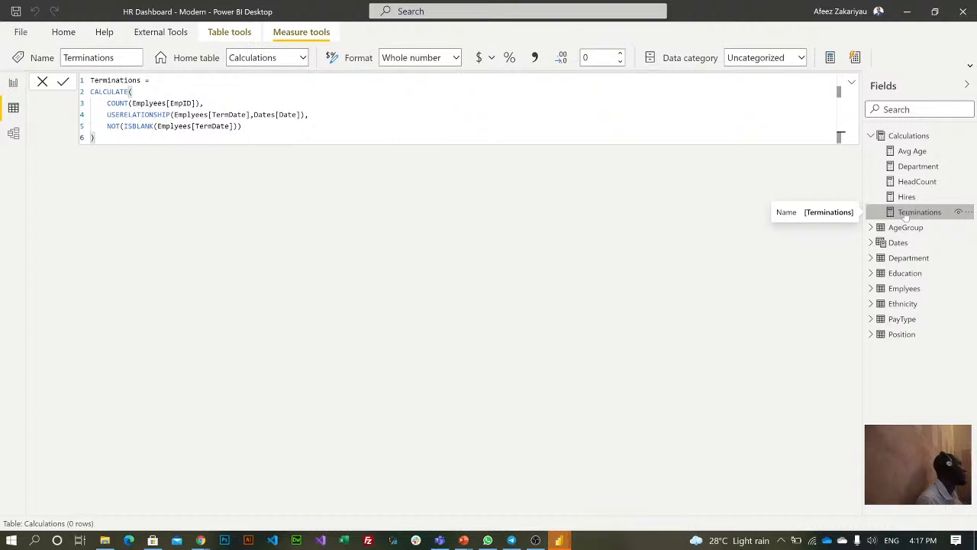
key(ctrl+a)
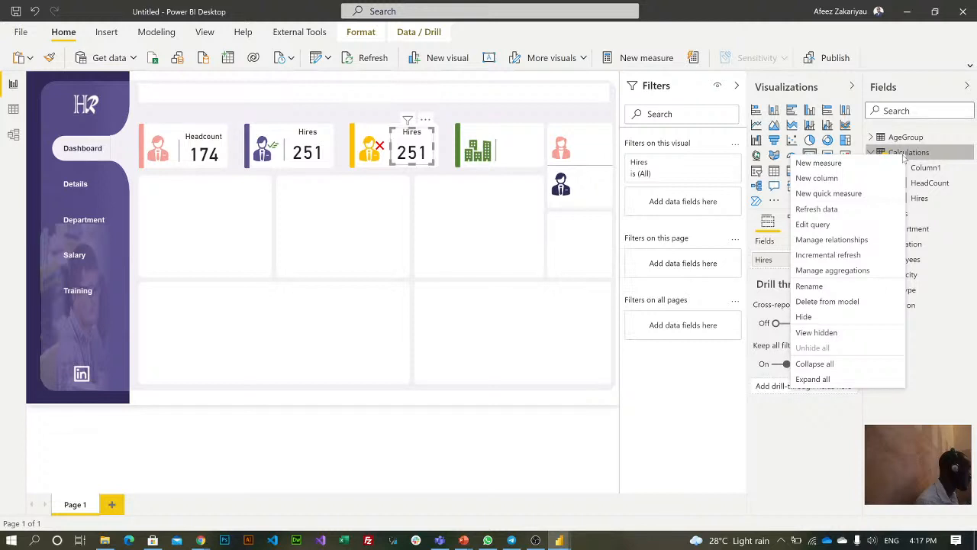
click(832, 165)
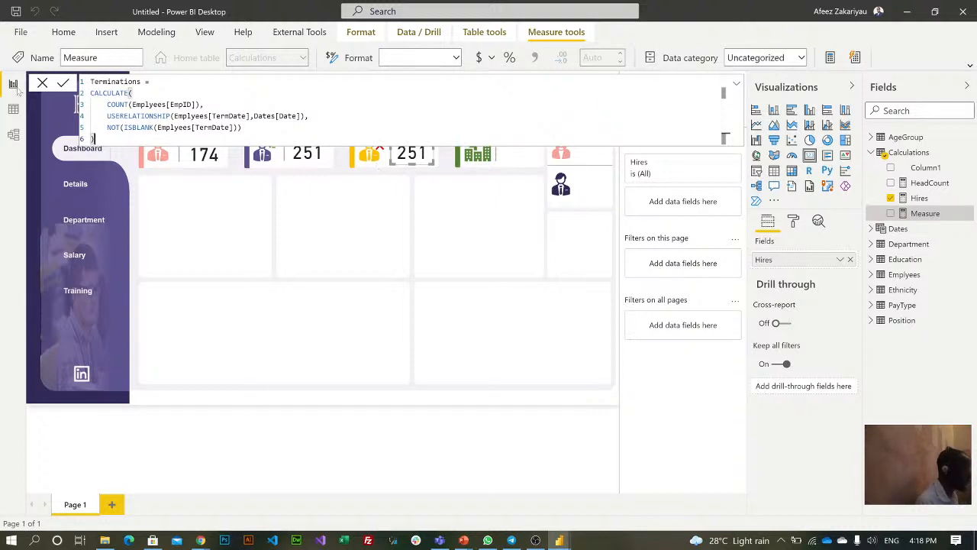
click(63, 82)
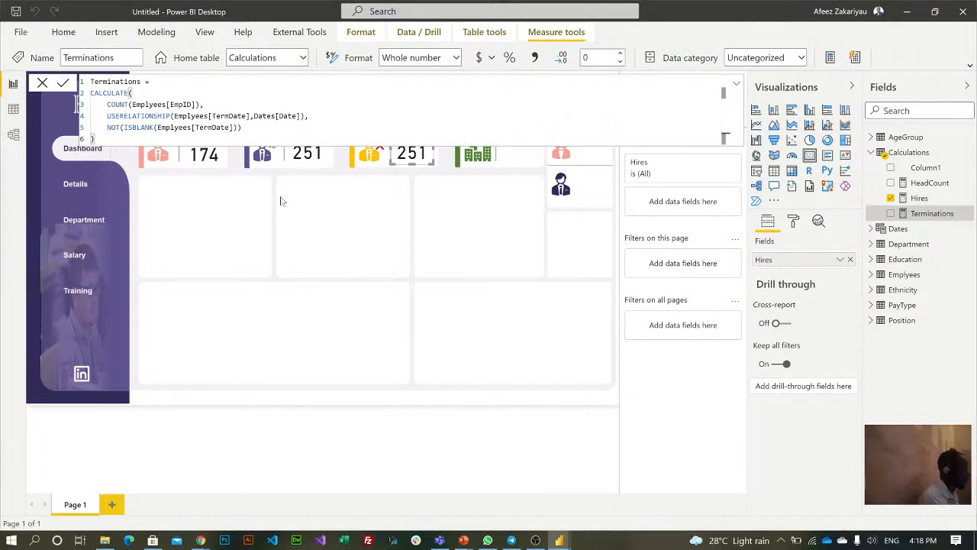
Replace the Hires field with the Terminations measure in the card on the yellow tile
click(368, 235)
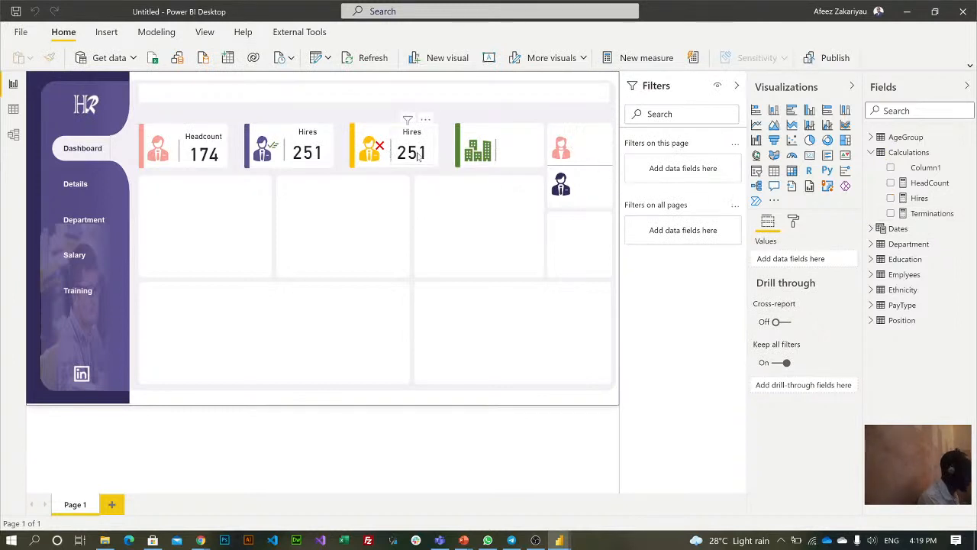
click(419, 155)
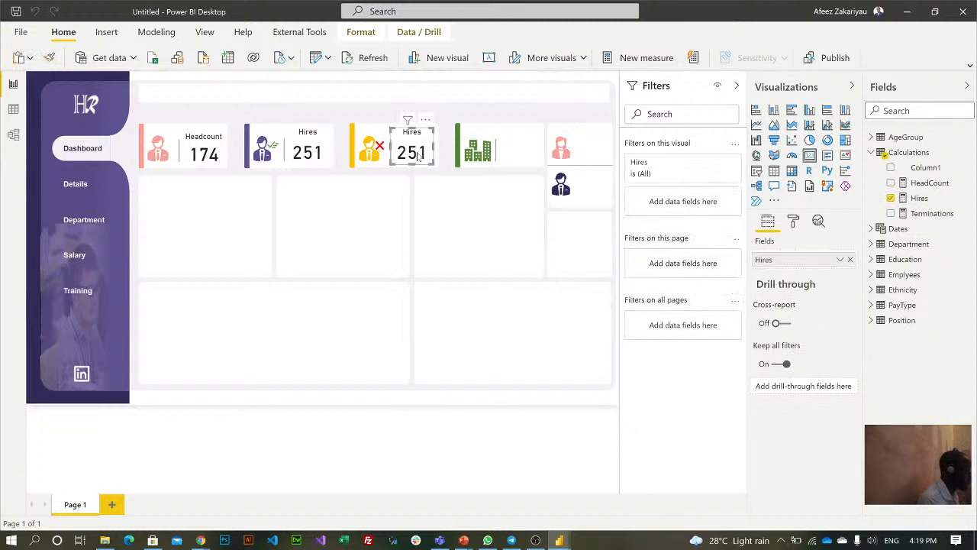
click(851, 261)
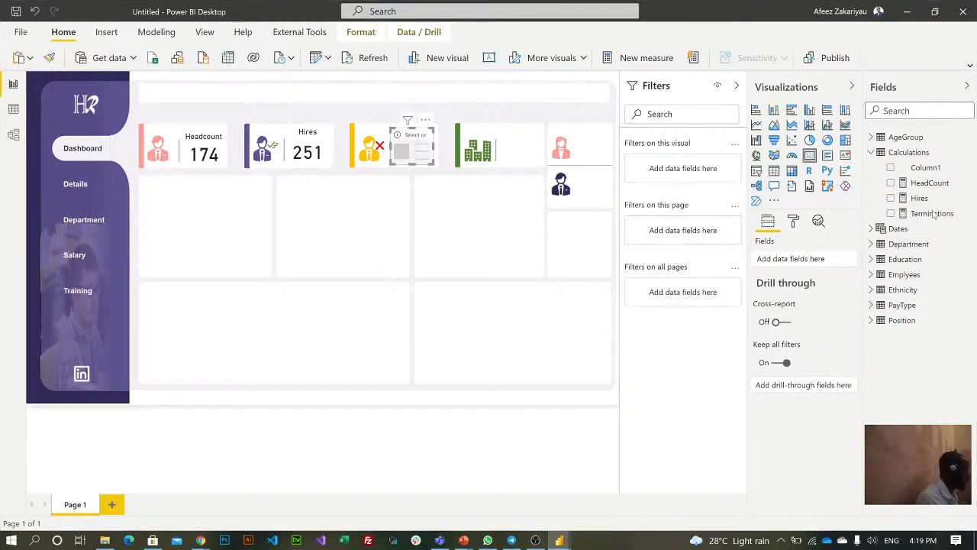
click(890, 214)
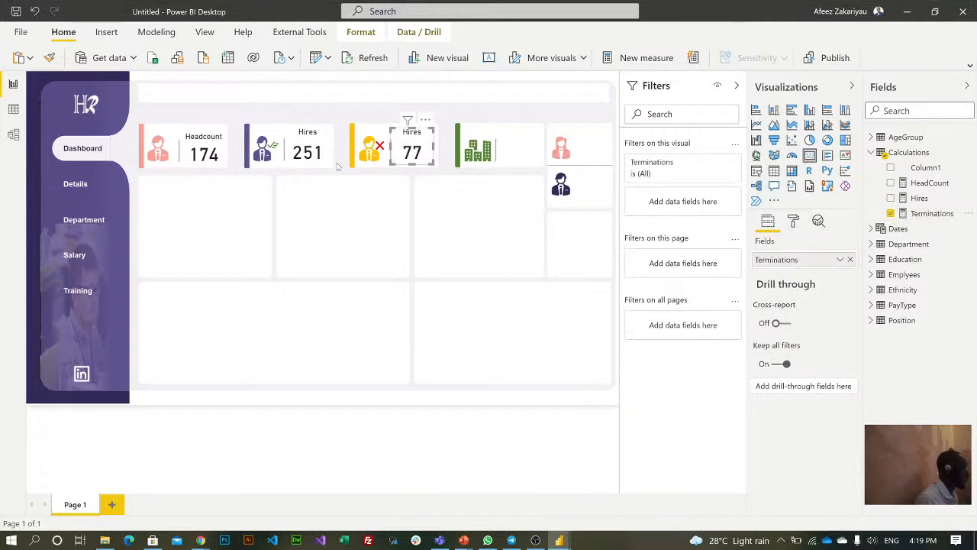
Set the title of the card on the yellow tile to "Terminations"
click(794, 220)
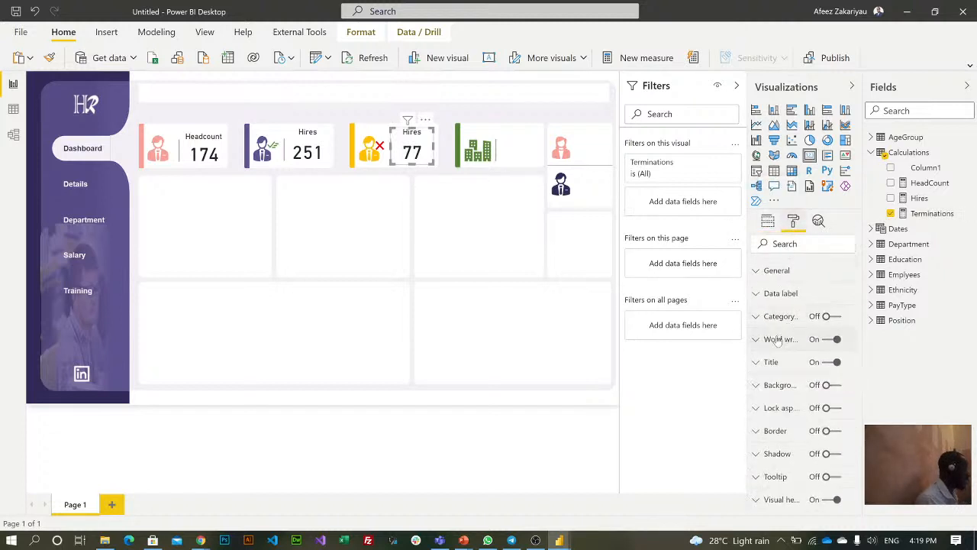
click(763, 363)
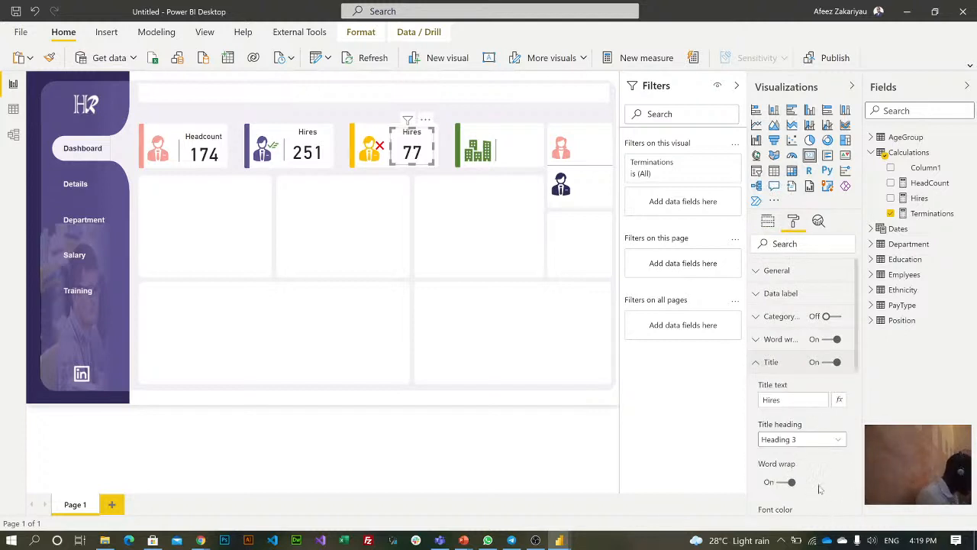
click(794, 399)
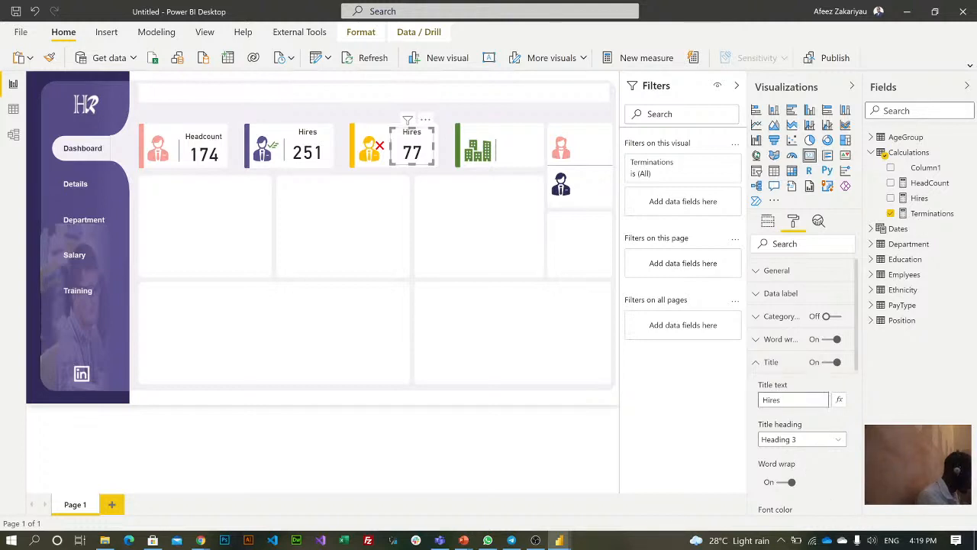
key(BackSpace)
key(BackSpace)
key(BackSpace)
key(BackSpace)
key(BackSpace)
text(Terminat)
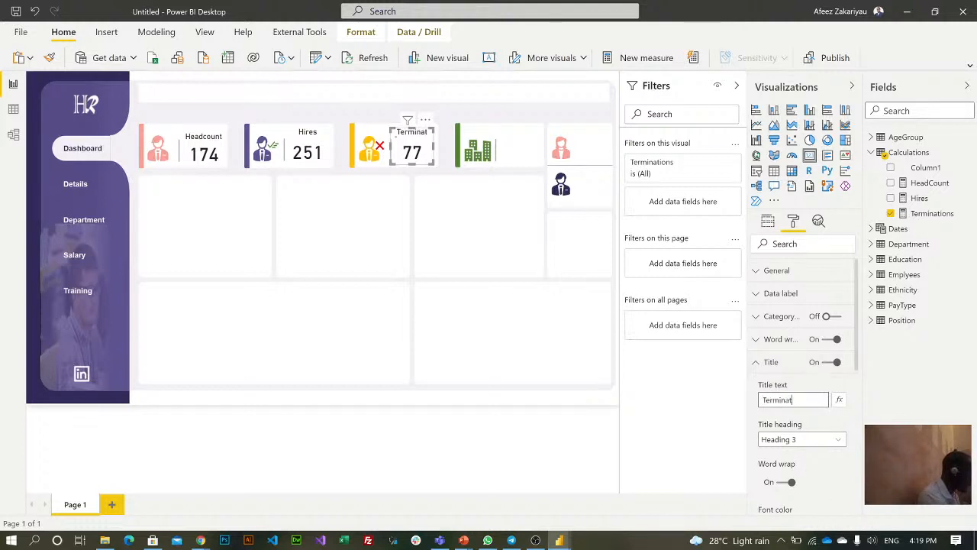
text(ions)
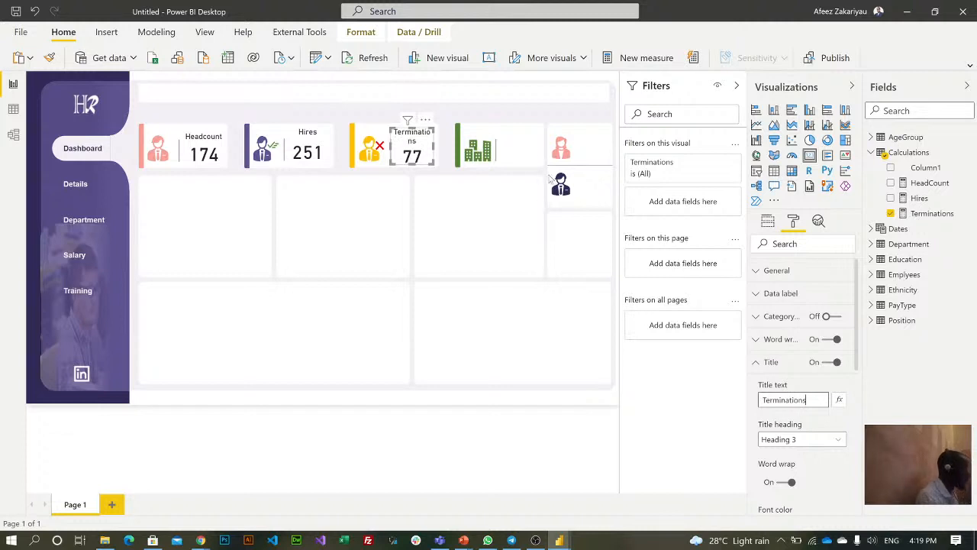
click(481, 113)
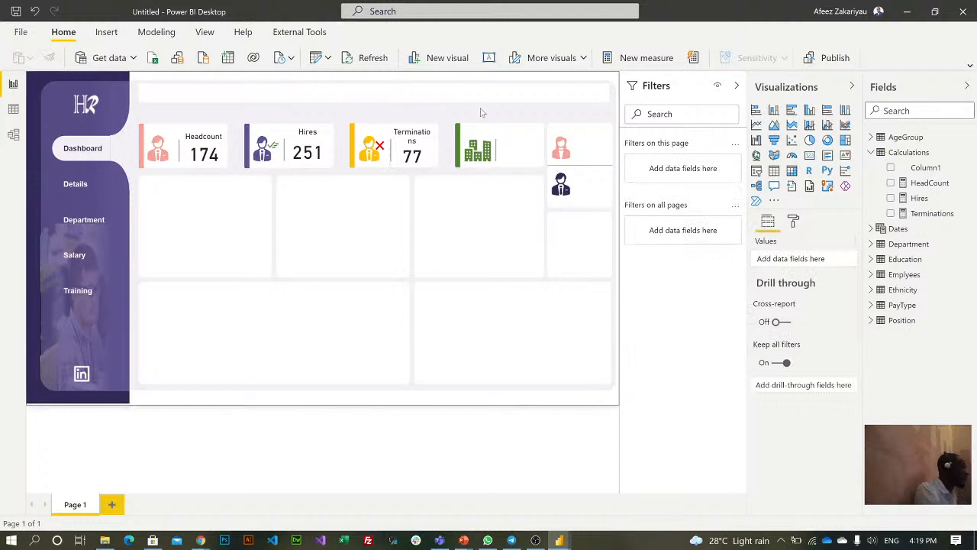
Widen the Terminations card so its title fits on one line, and nudge the card right to centre it beside the divider
click(426, 149)
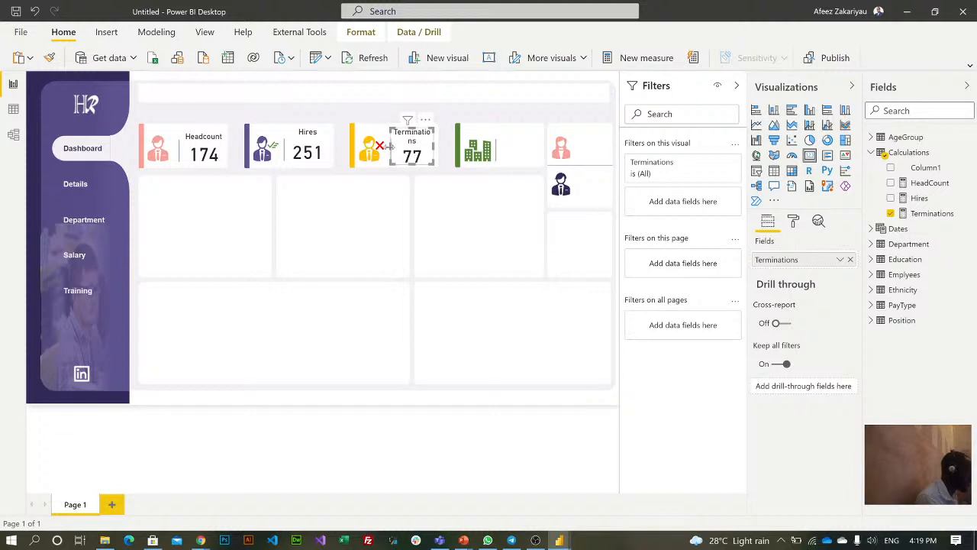
drag(390, 146, 376, 146)
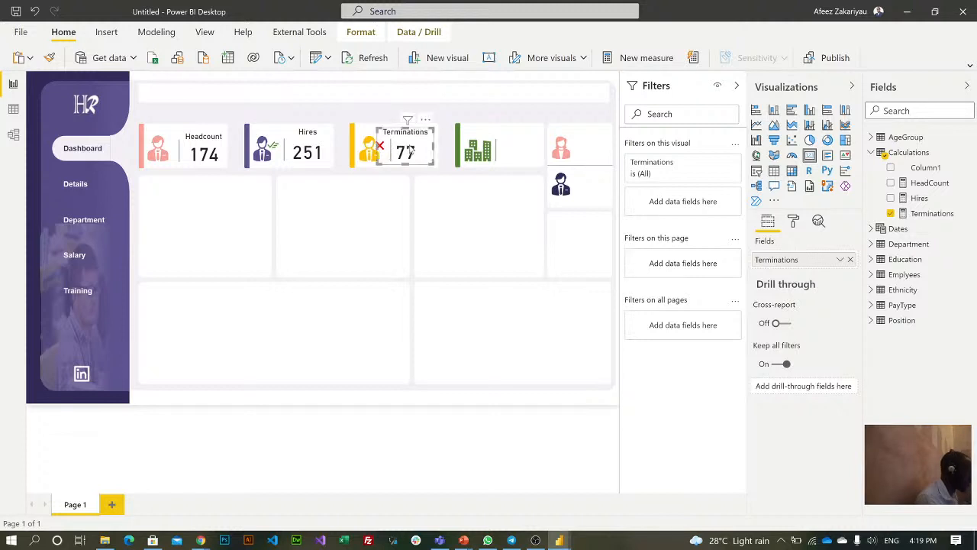
key(Right)
key(Right)
key(Right)
key(Right)
key(Right)
key(Right)
key(Right)
key(Right)
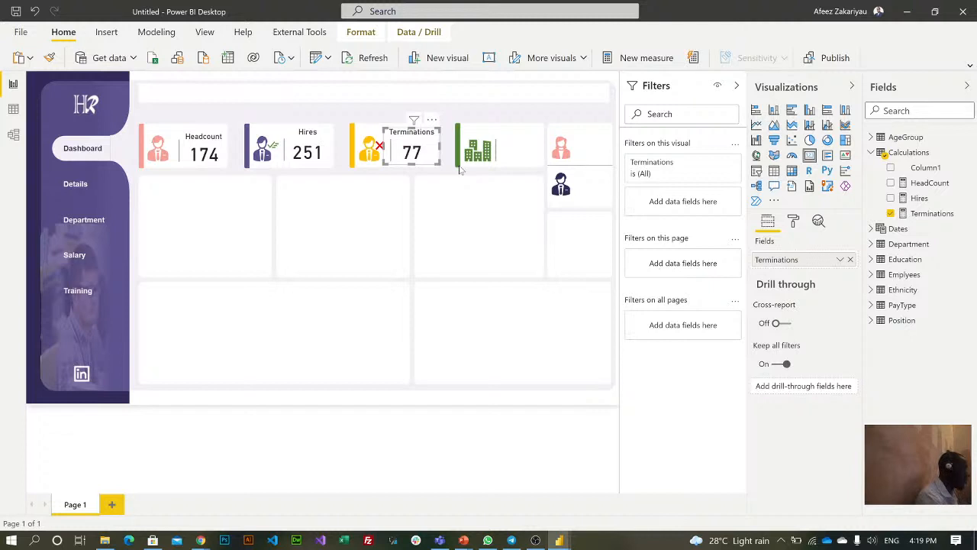
Paste a copy of the Terminations card onto the green tile, aligned with the original, and title it "Department"
key(ctrl+v)
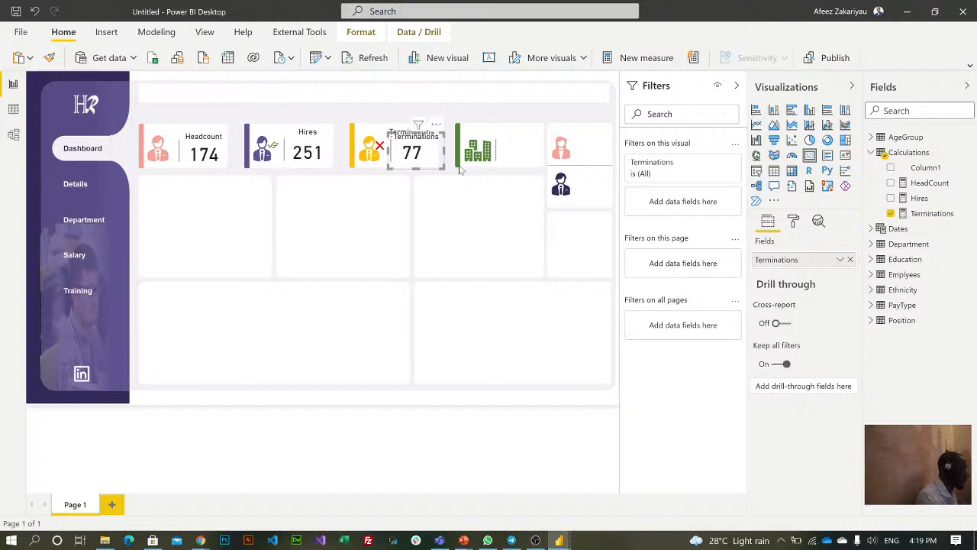
drag(426, 157, 525, 155)
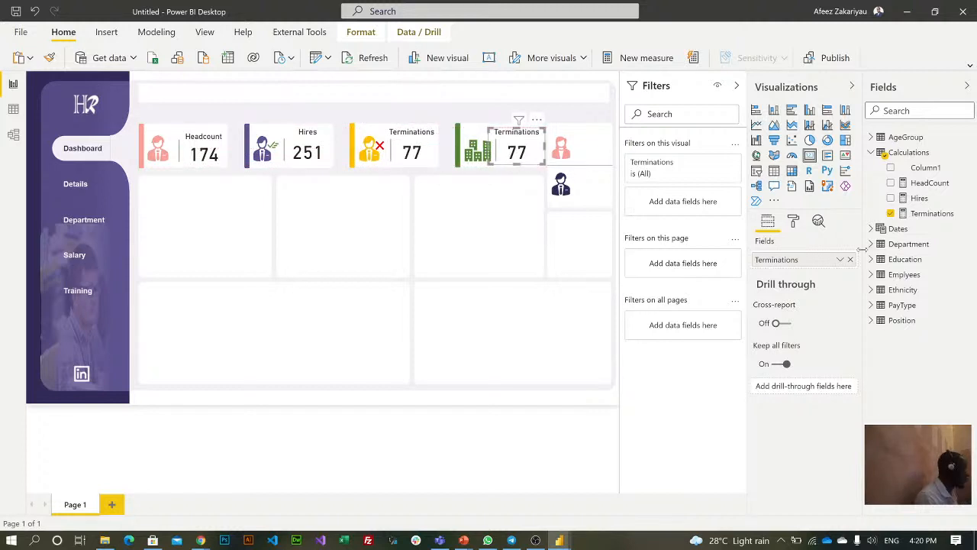
click(793, 222)
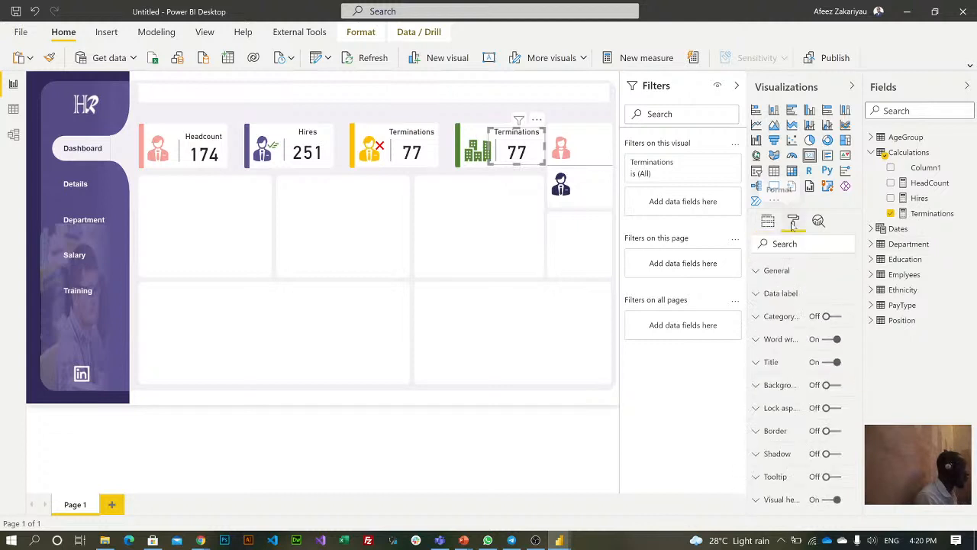
click(758, 363)
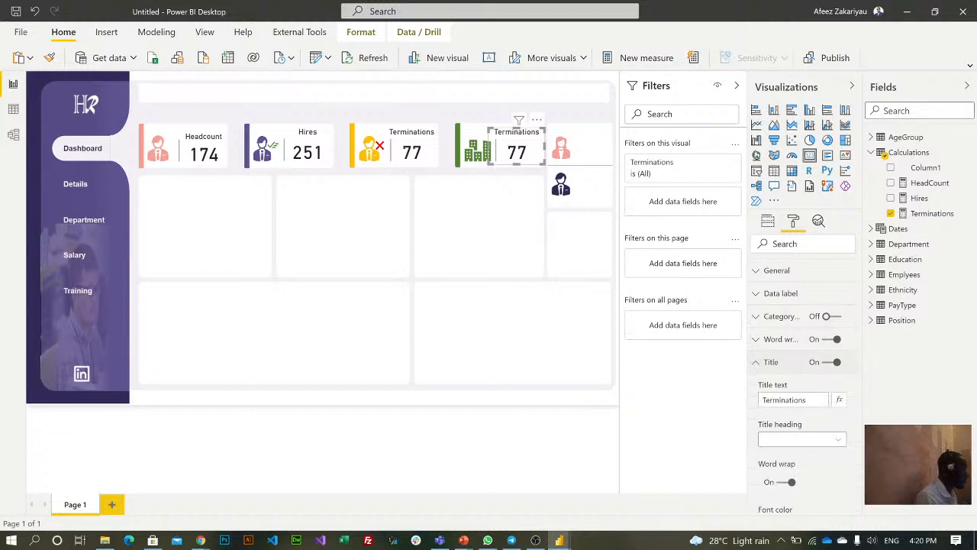
double_click(789, 399)
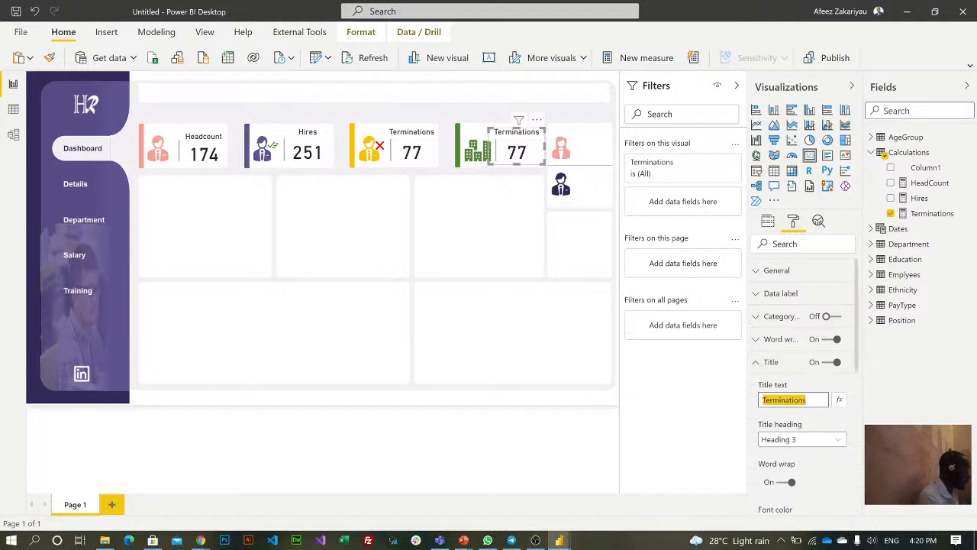
text(Department)
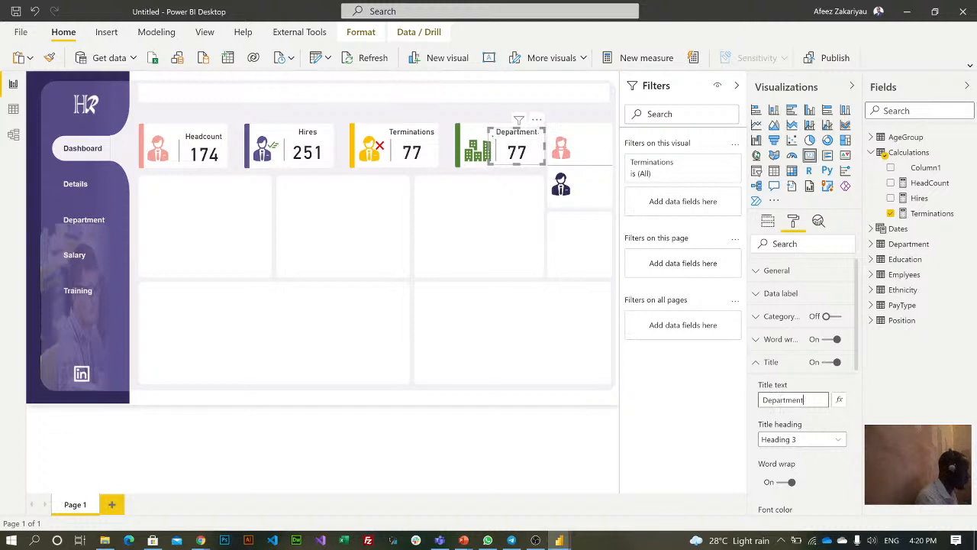
click(928, 397)
Replace the Terminations measure in the Department card with the count of DeptID from the Department table
click(871, 244)
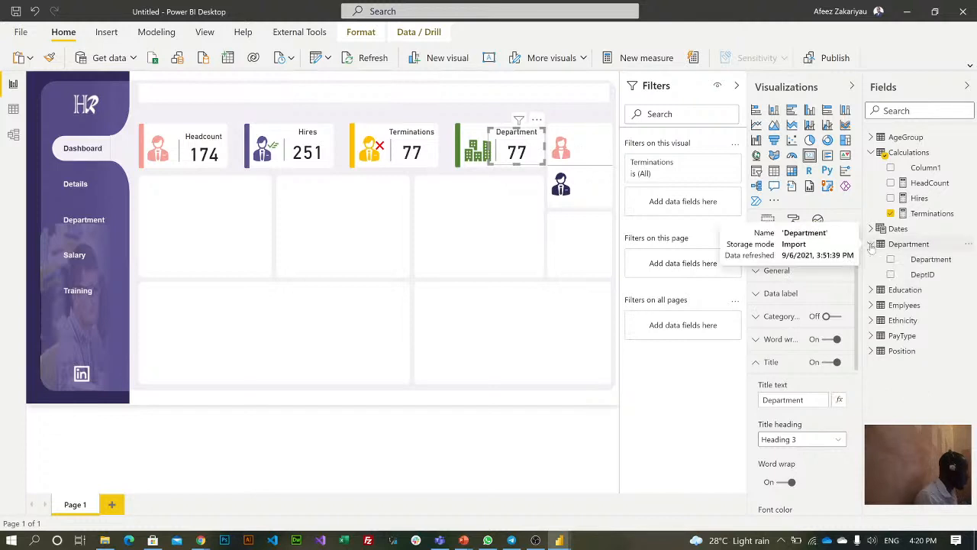
drag(869, 278, 899, 275)
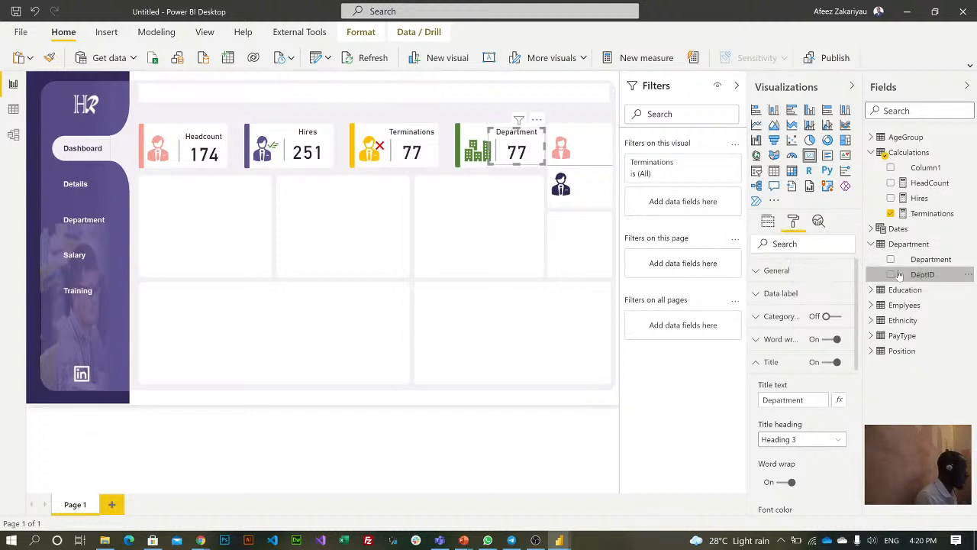
click(767, 222)
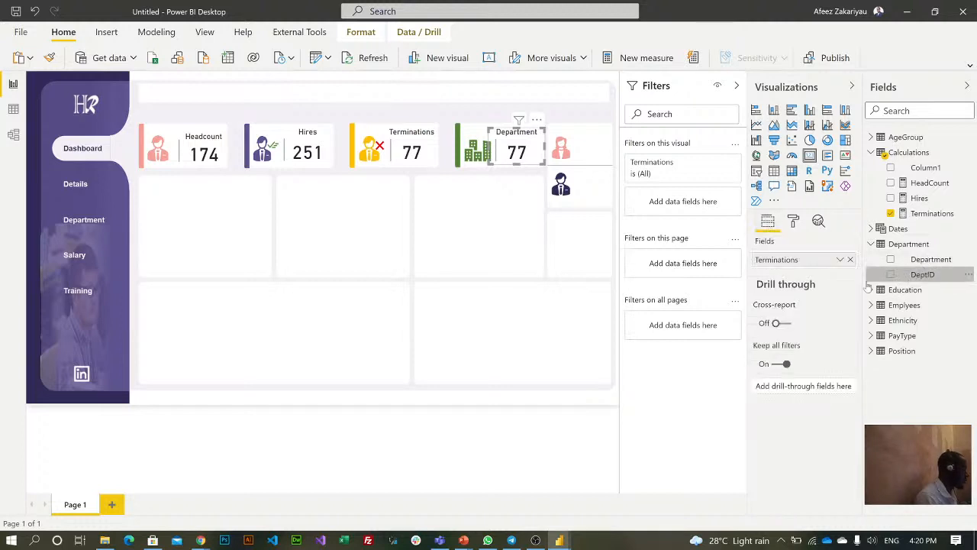
drag(867, 287, 786, 265)
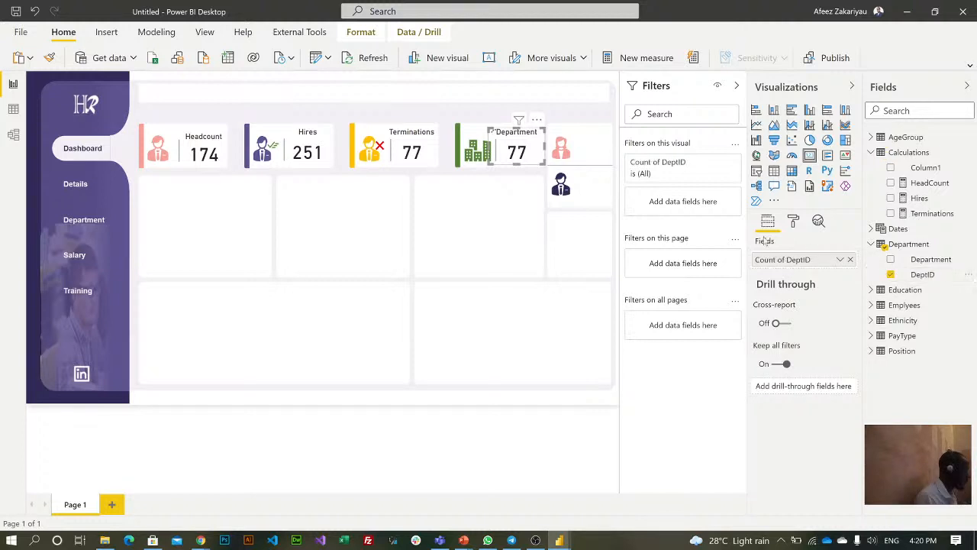
click(400, 216)
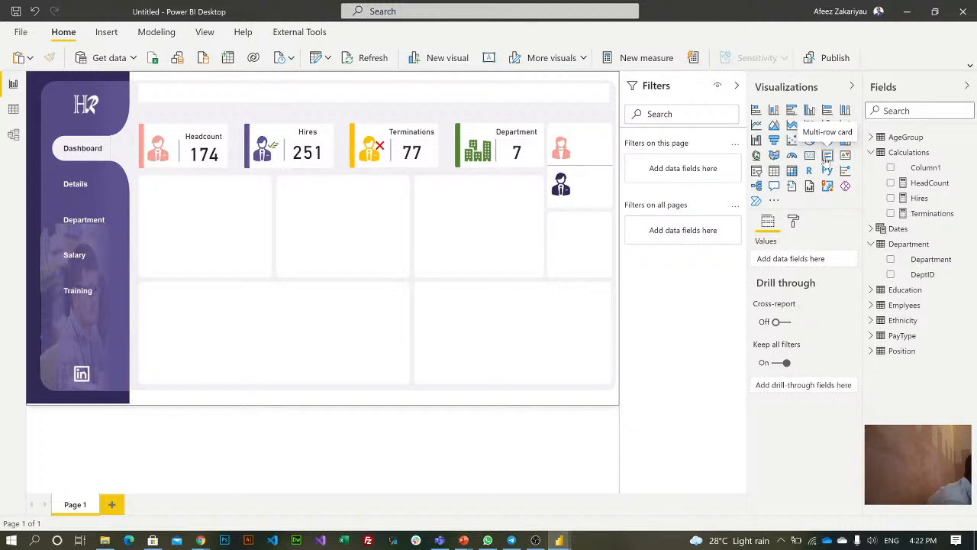
Add a multi-row card over the female and male icons, showing the HeadCount measure by Gender from the Emplyees table
click(827, 158)
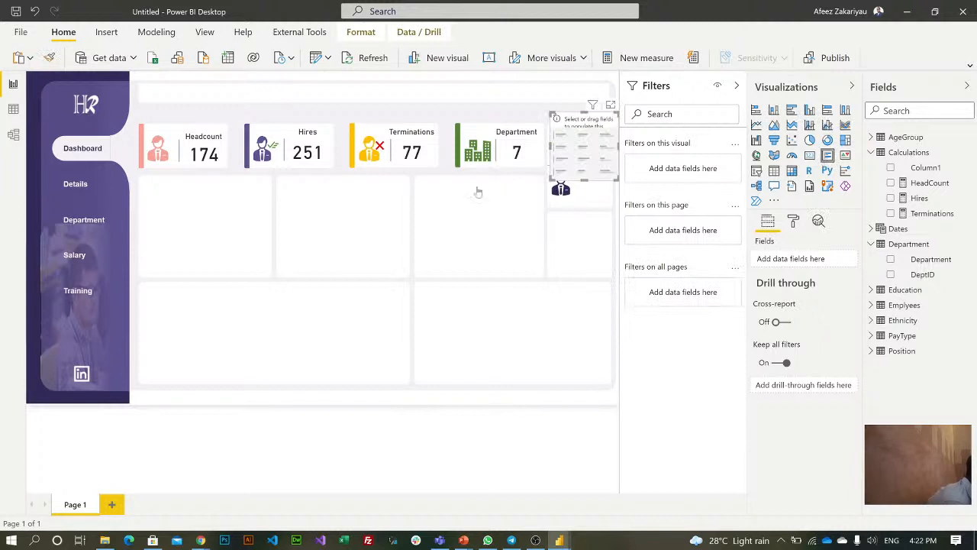
drag(573, 125, 570, 145)
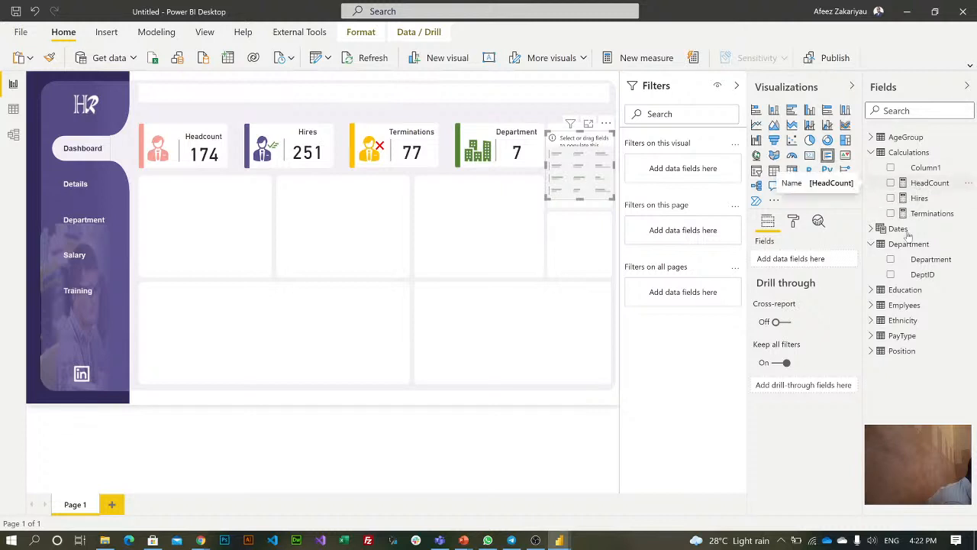
click(871, 244)
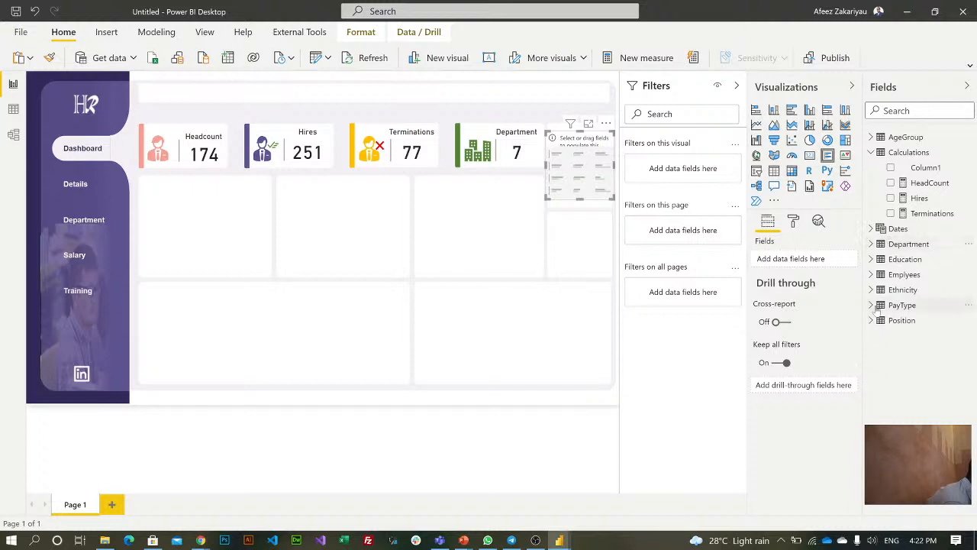
click(872, 275)
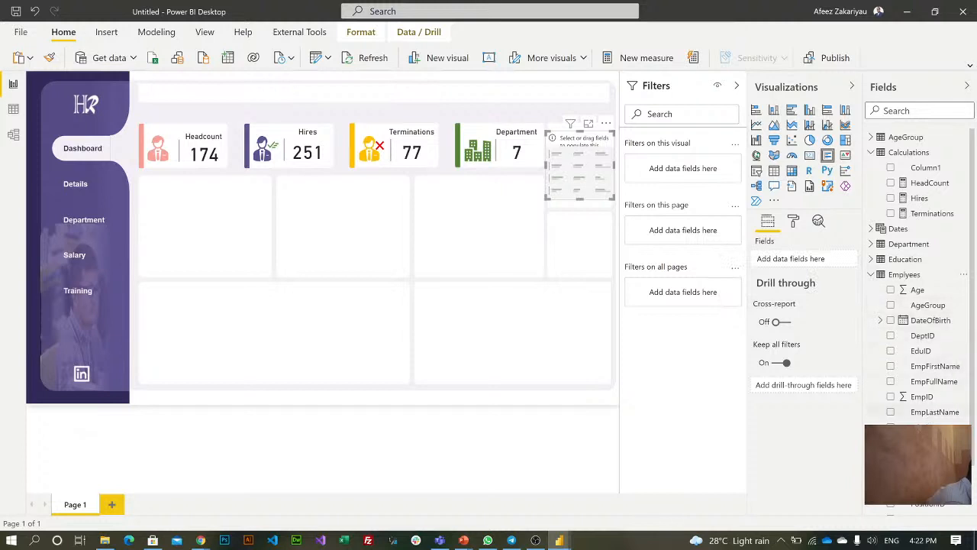
drag(933, 381, 778, 260)
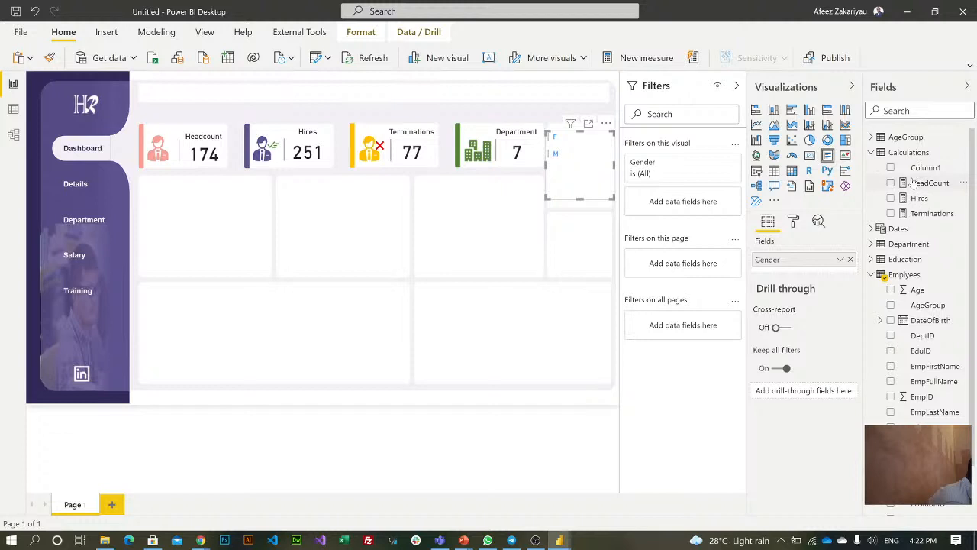
drag(913, 183, 777, 274)
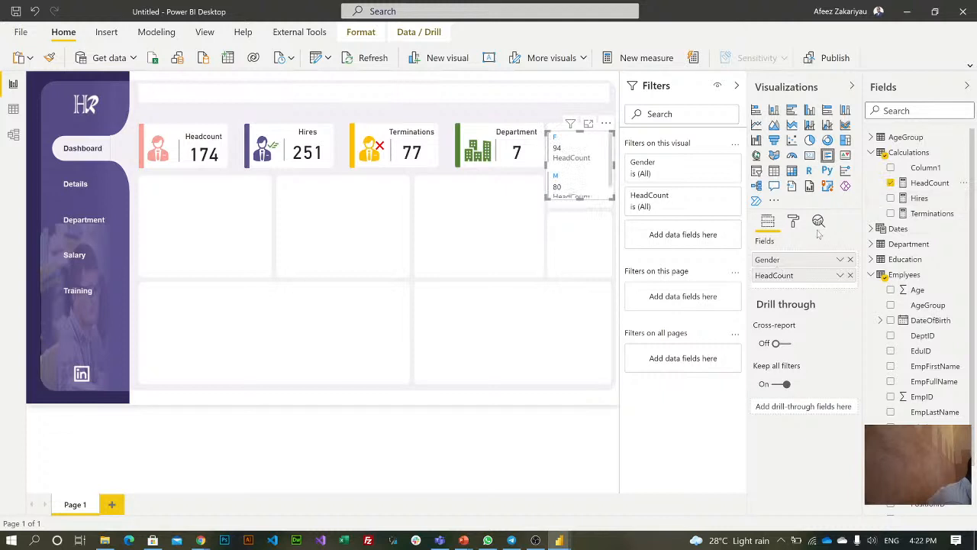
Turn off the multi-row card's category labels and background, and narrow the card to sit beside the gender icons
click(794, 222)
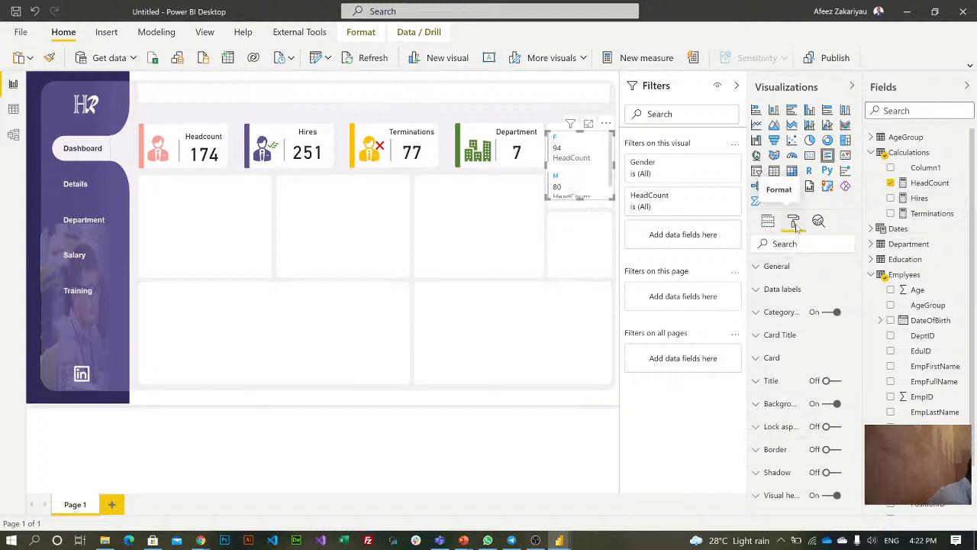
click(829, 318)
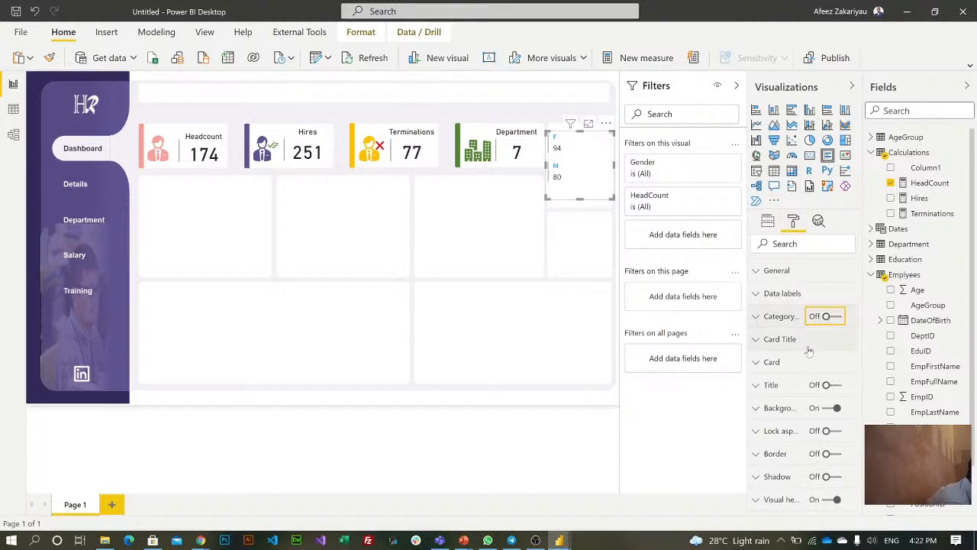
click(834, 410)
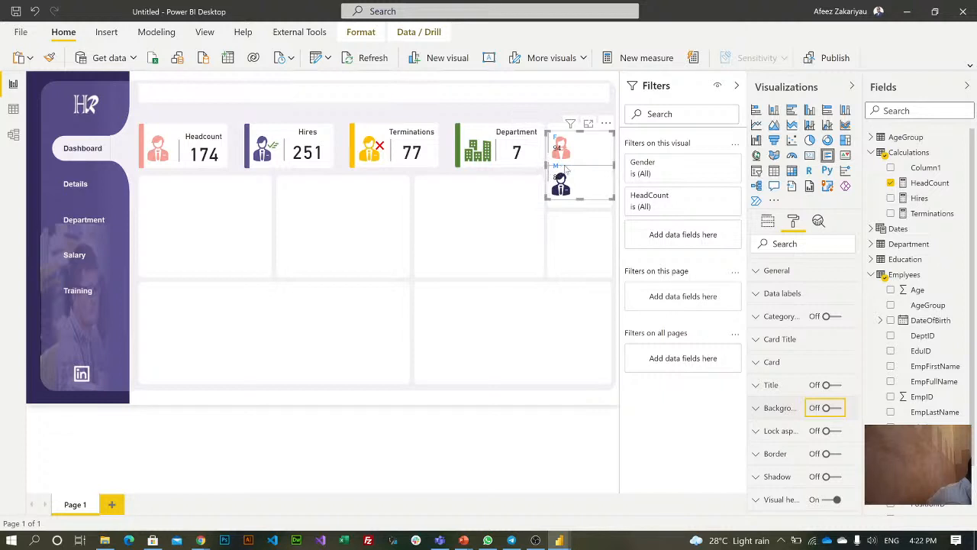
drag(546, 169, 576, 170)
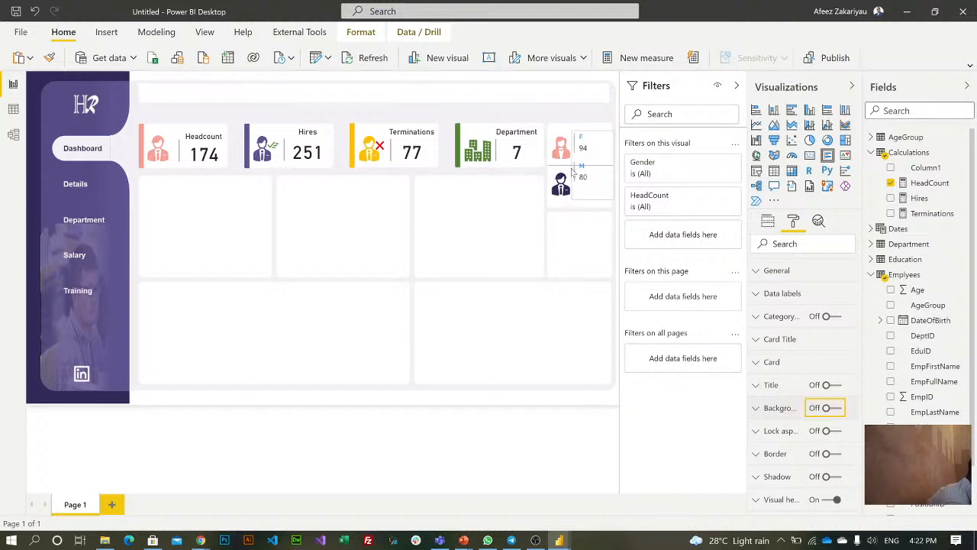
click(574, 170)
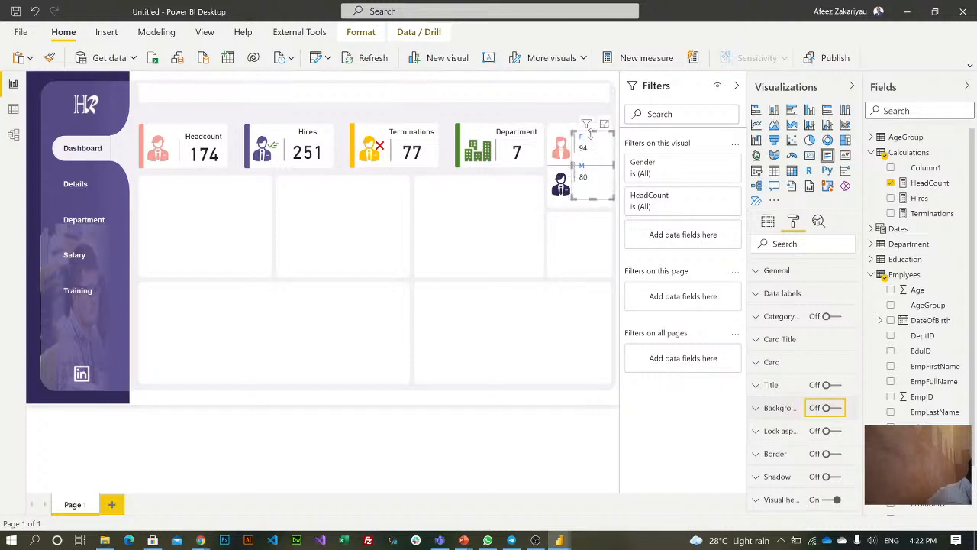
Lower the top edge of the gender multi-row card and set its data label text size to 14 pt
drag(590, 133, 590, 142)
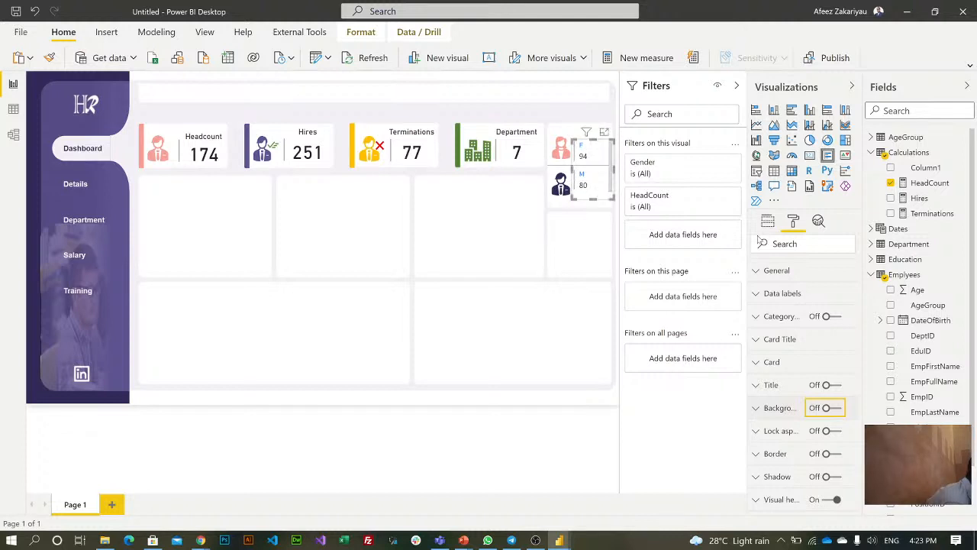
click(763, 296)
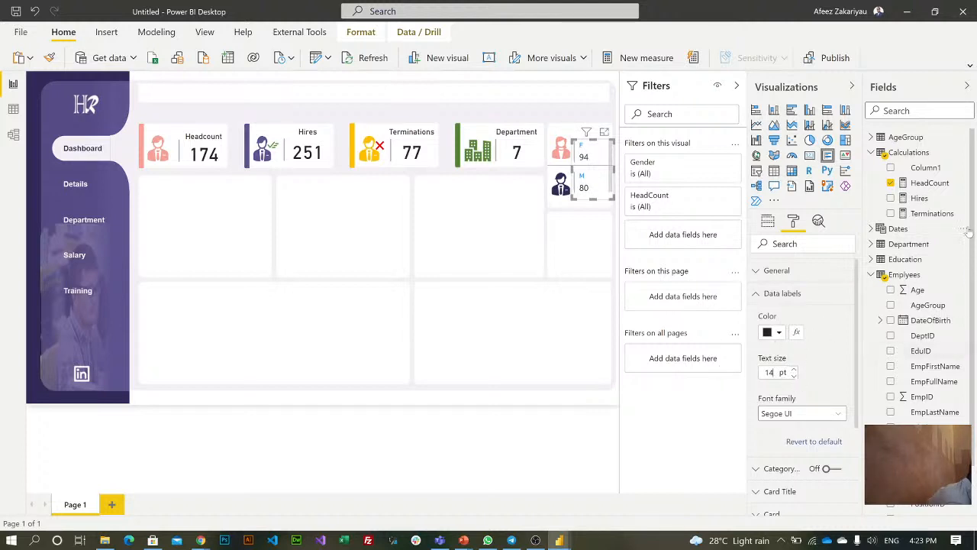
Show the HeadCount value in the gender multi-row card as percent of grand total
click(767, 221)
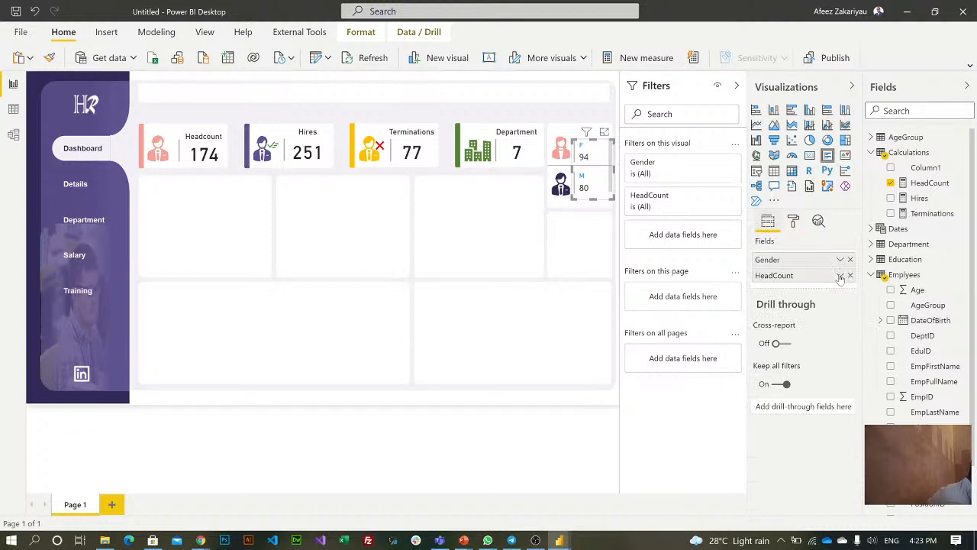
click(840, 274)
mouse_move(859, 336)
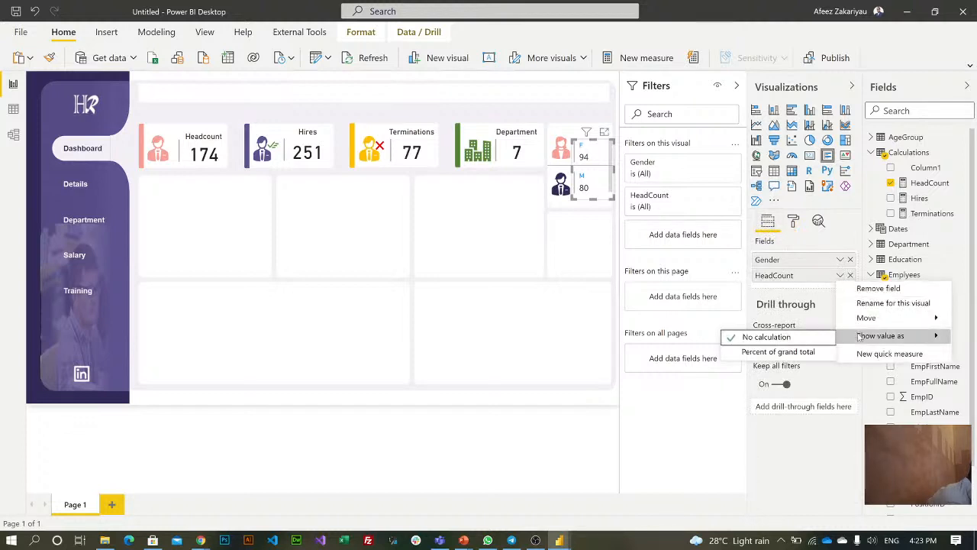
click(779, 352)
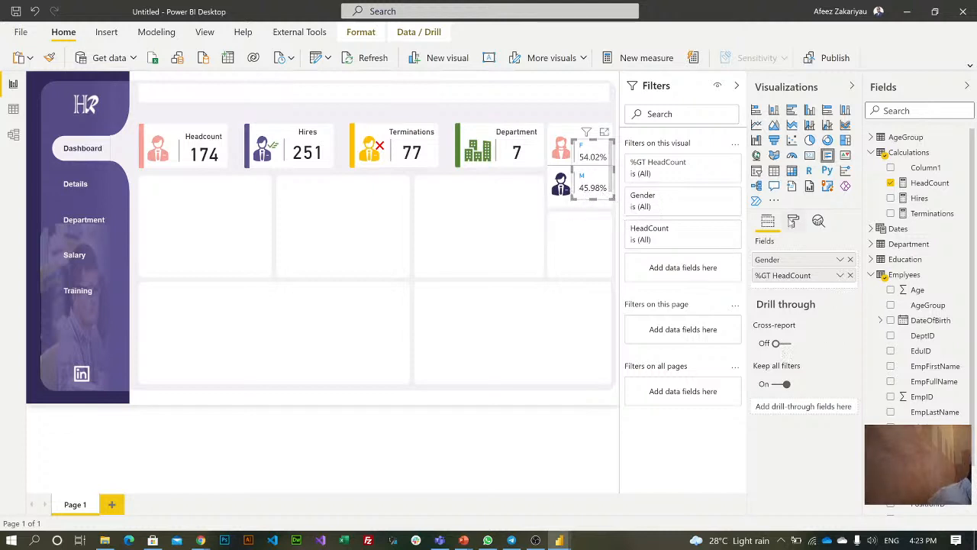
Set the font family of the gender card's data labels to Segoe UI Bold
click(793, 221)
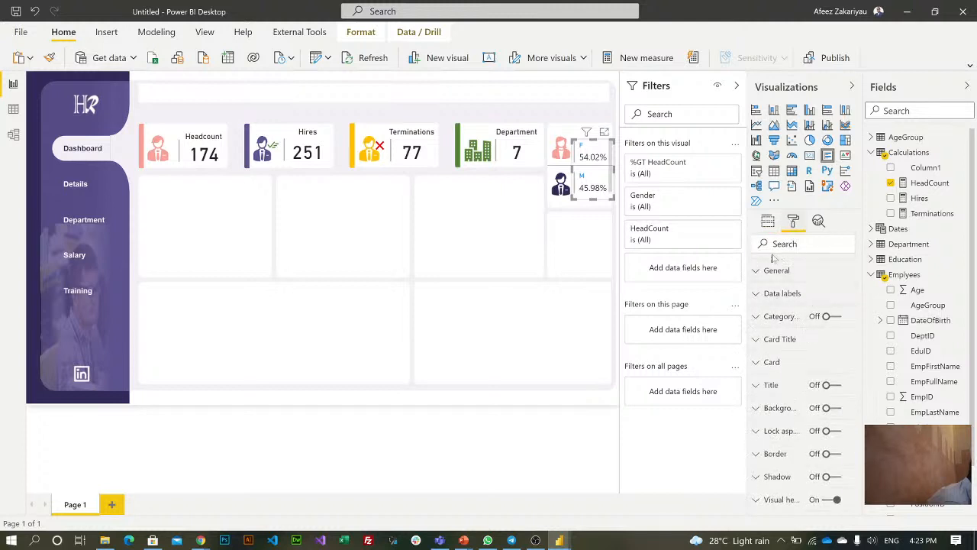
click(755, 295)
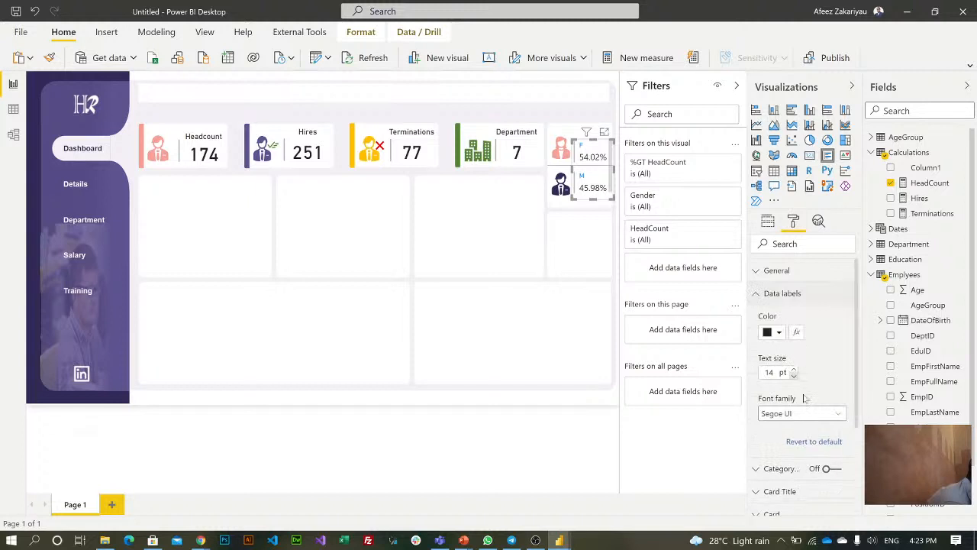
click(837, 416)
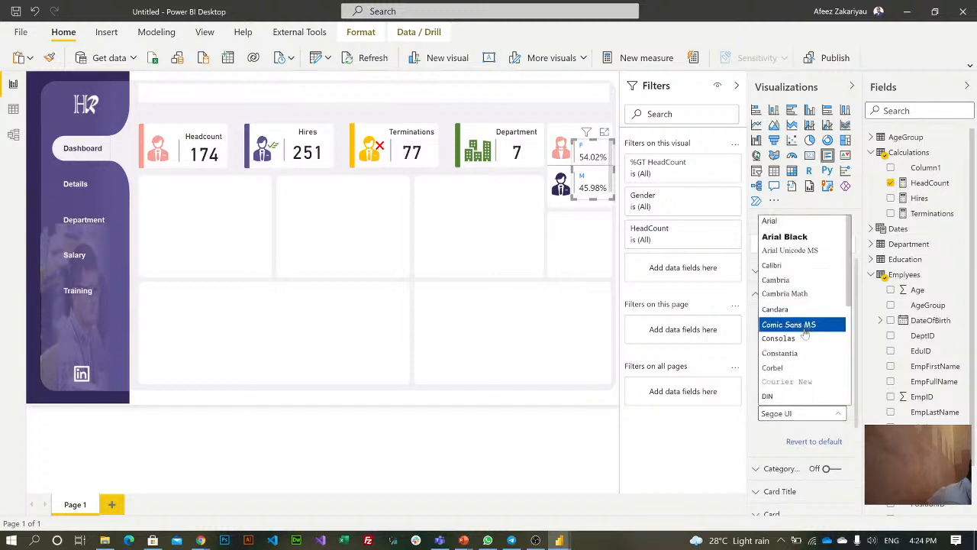
drag(849, 304, 852, 365)
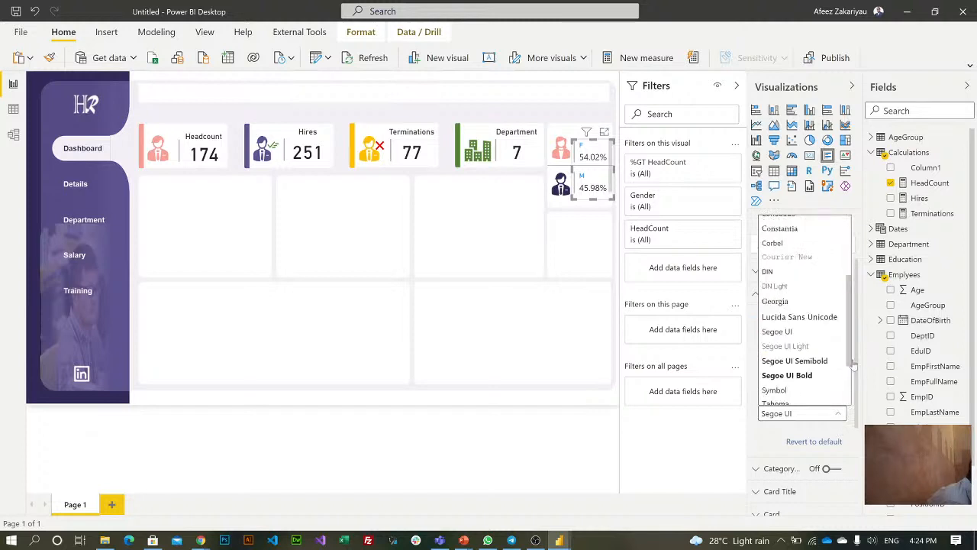
click(801, 375)
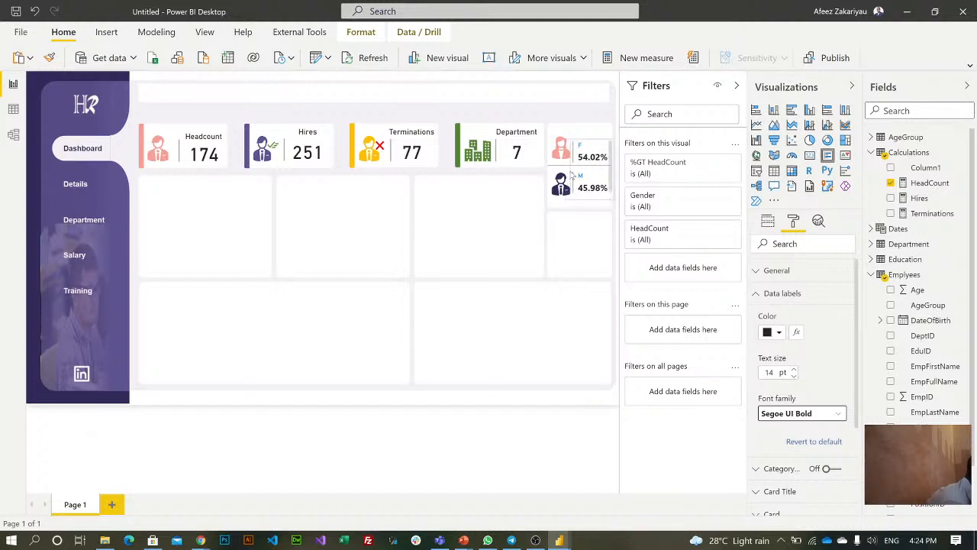
Turn off the bar on the gender multi-row card and slightly narrow the card from its outer edge
click(756, 295)
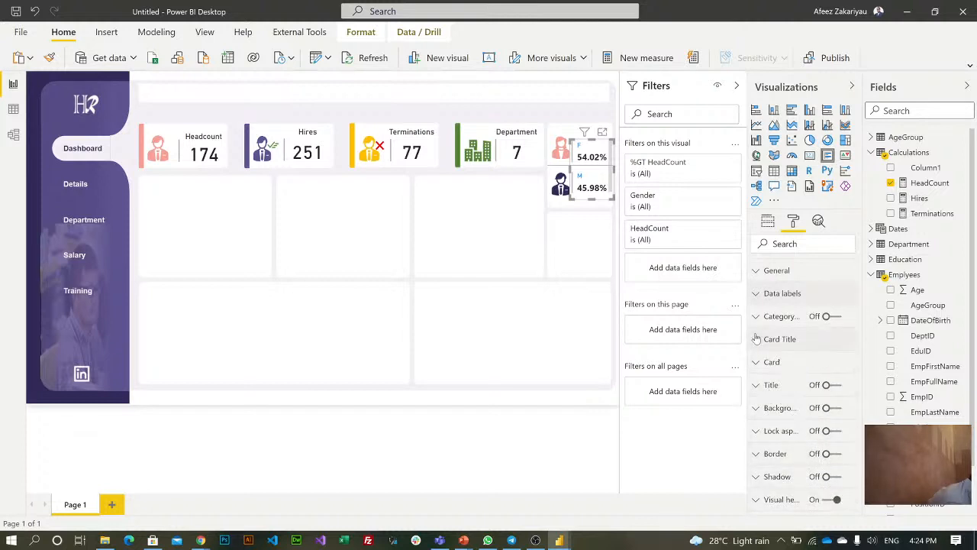
click(759, 362)
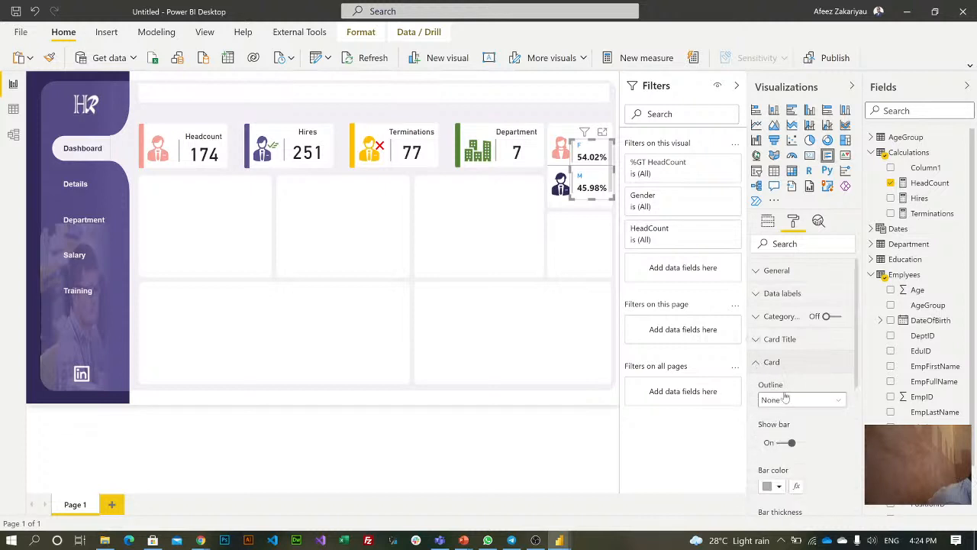
click(780, 442)
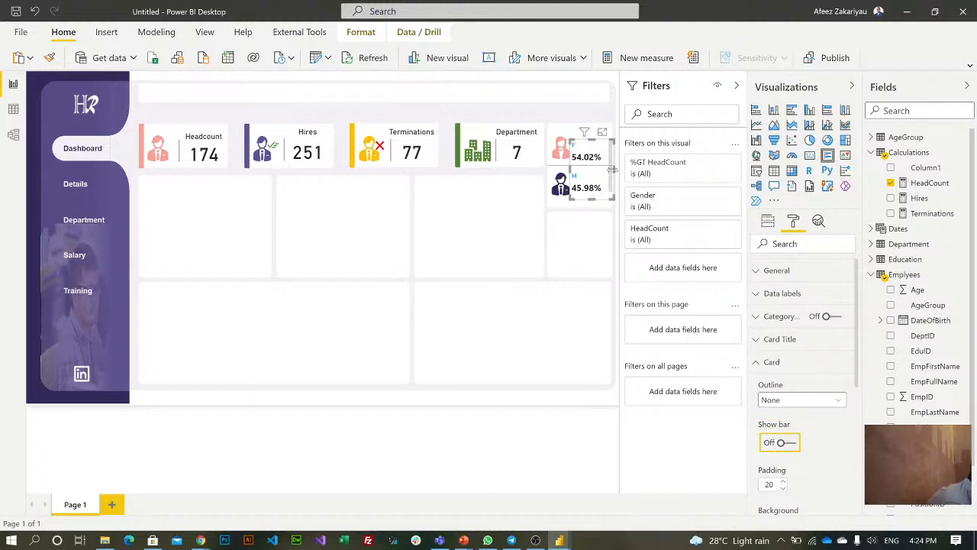
drag(612, 169, 606, 169)
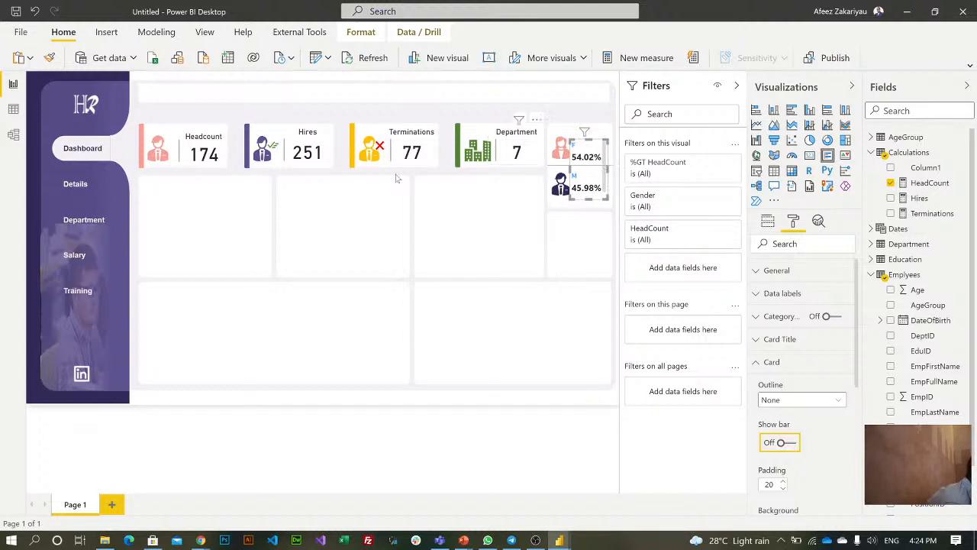
Add a stacked bar chart and fit it to the first empty tile below the Headcount card
click(470, 249)
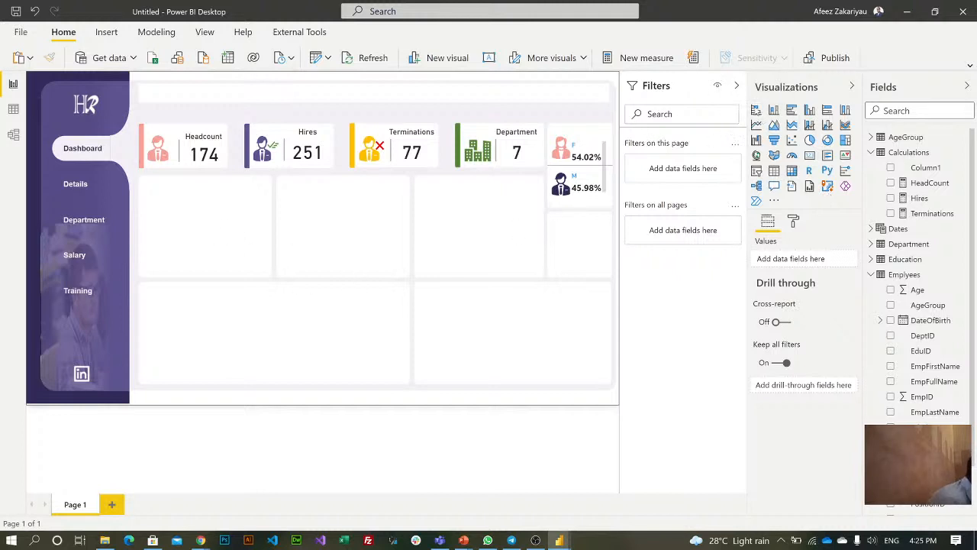
click(757, 111)
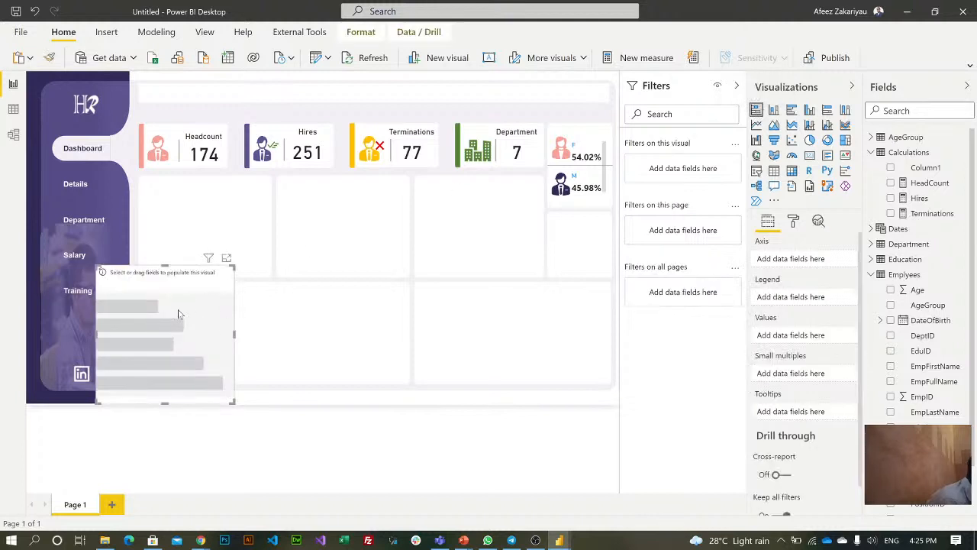
drag(179, 313, 224, 226)
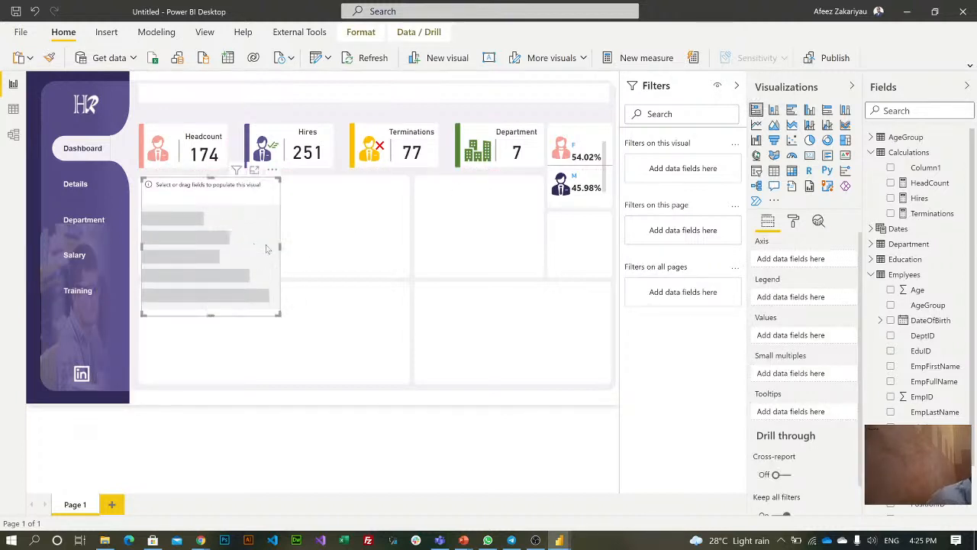
drag(279, 246, 268, 252)
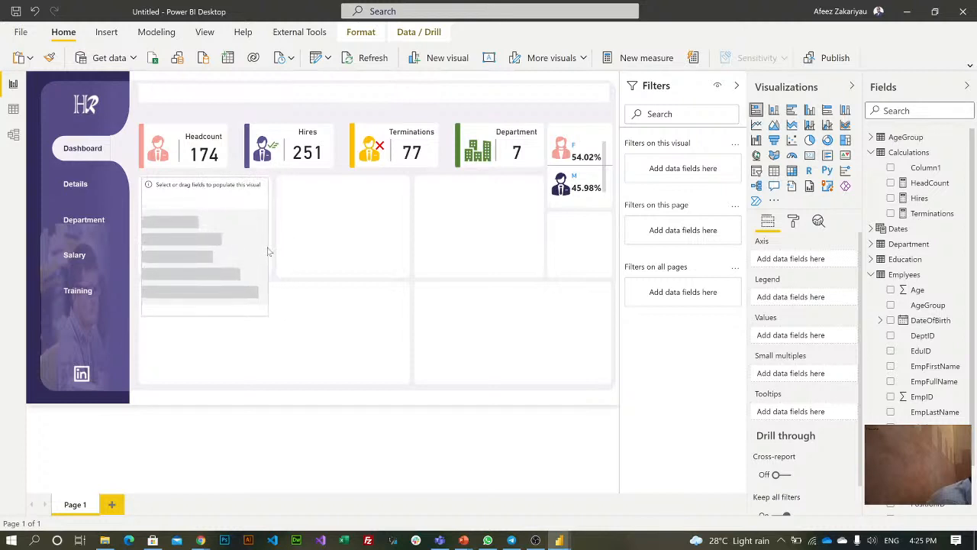
drag(203, 313, 216, 278)
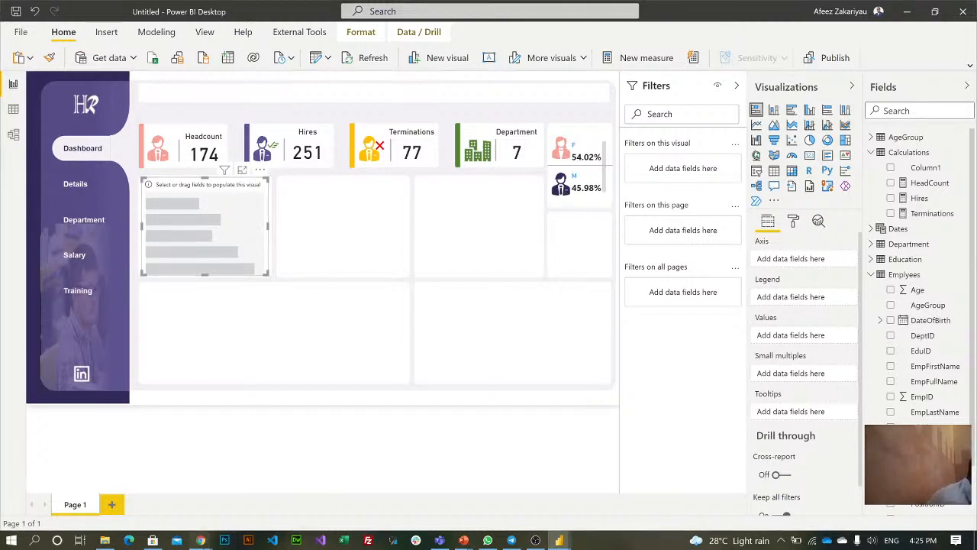
Check the finished HR dashboard in the browser, and plot HeadCount by Education from the Education table in the bar chart
mouse_move(203, 539)
click(319, 484)
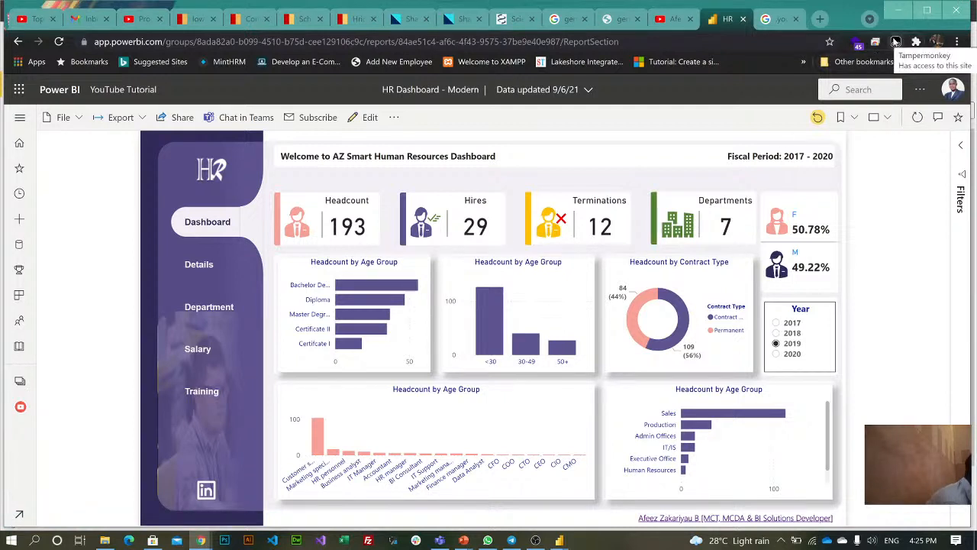
click(898, 10)
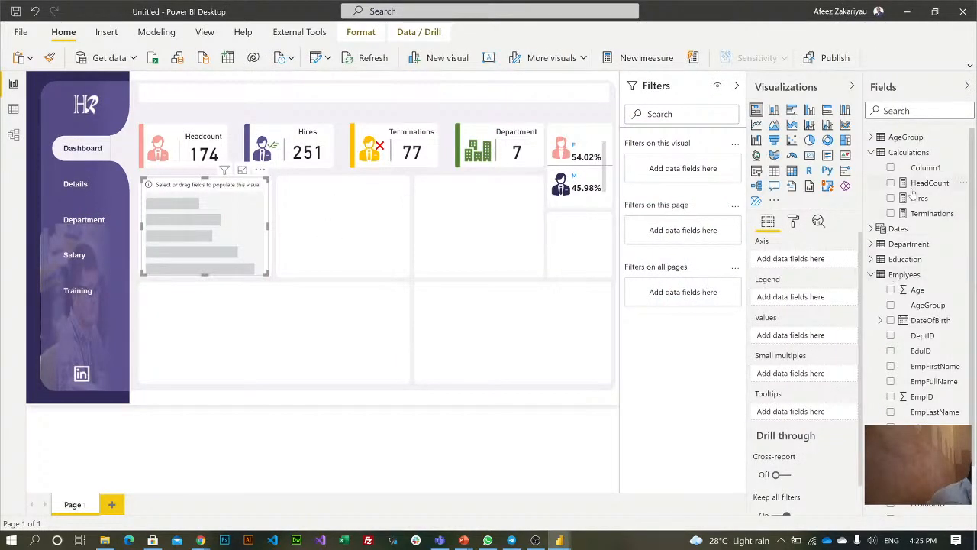
drag(916, 184, 777, 338)
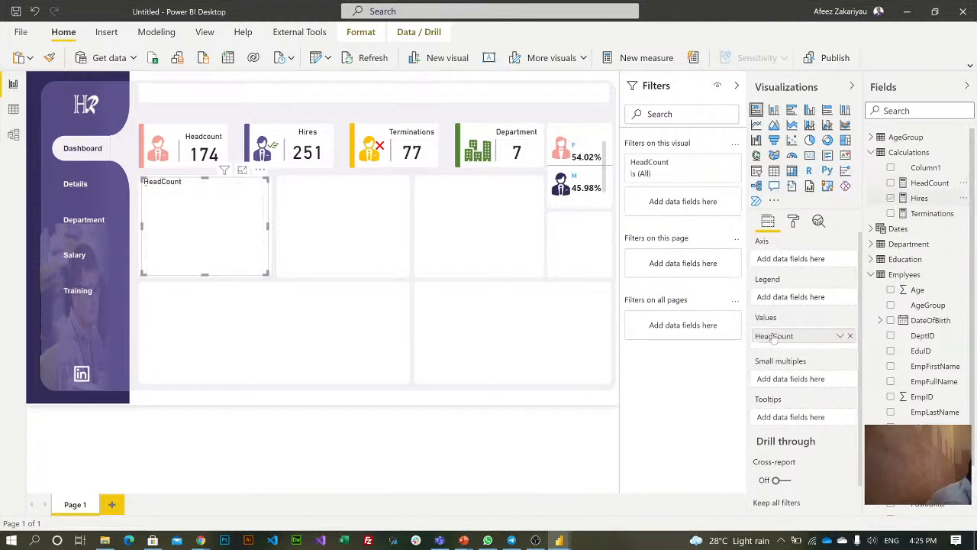
click(871, 259)
drag(901, 279, 778, 260)
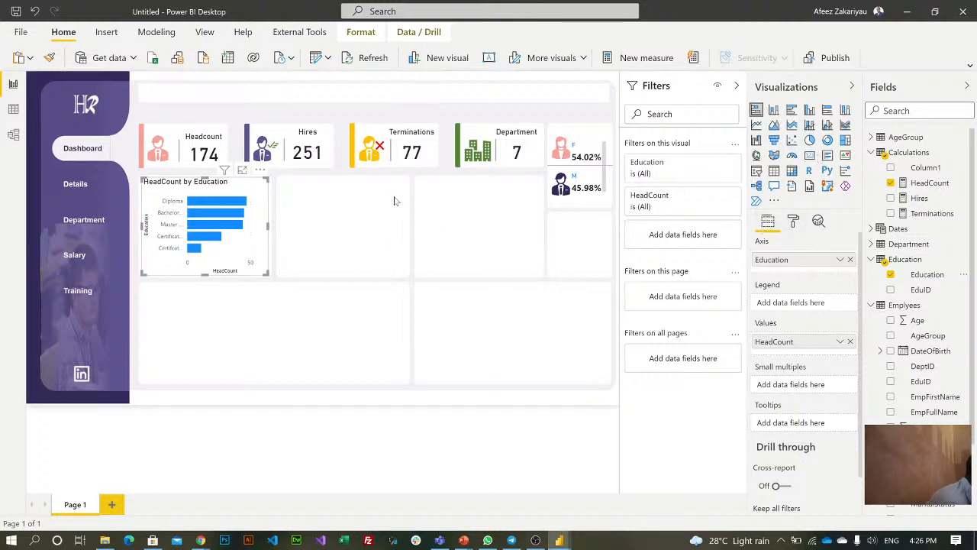
Add a clustered column chart and fit it to the empty tile beside the education chart
click(374, 215)
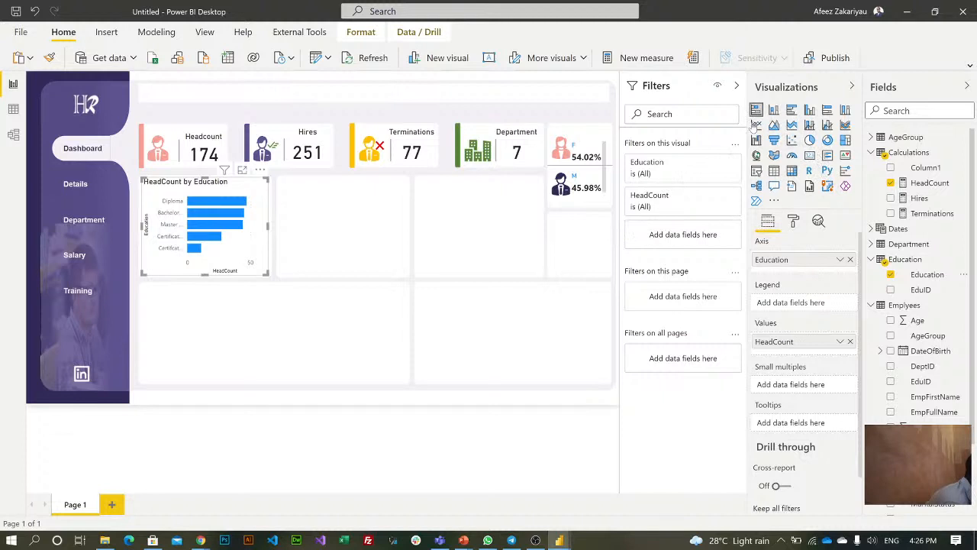
click(809, 111)
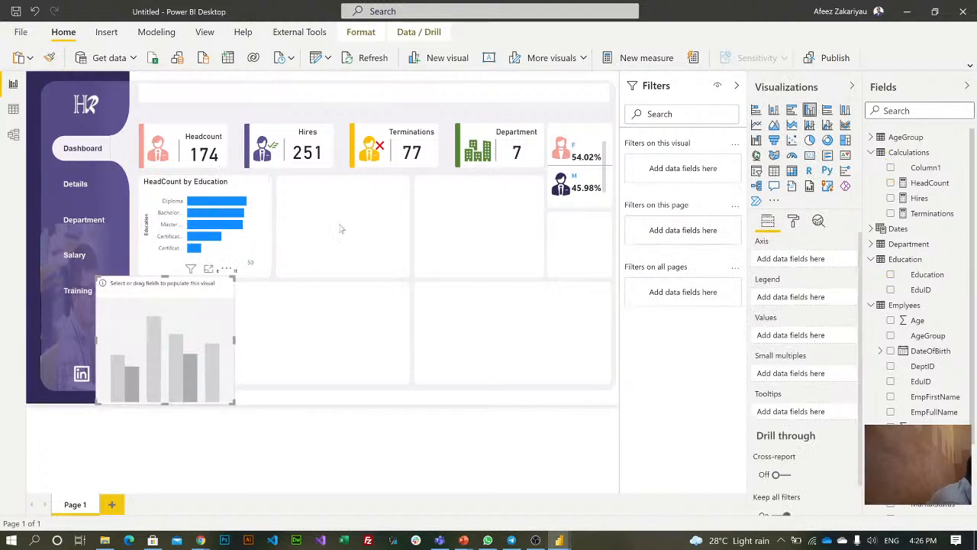
drag(342, 229, 356, 242)
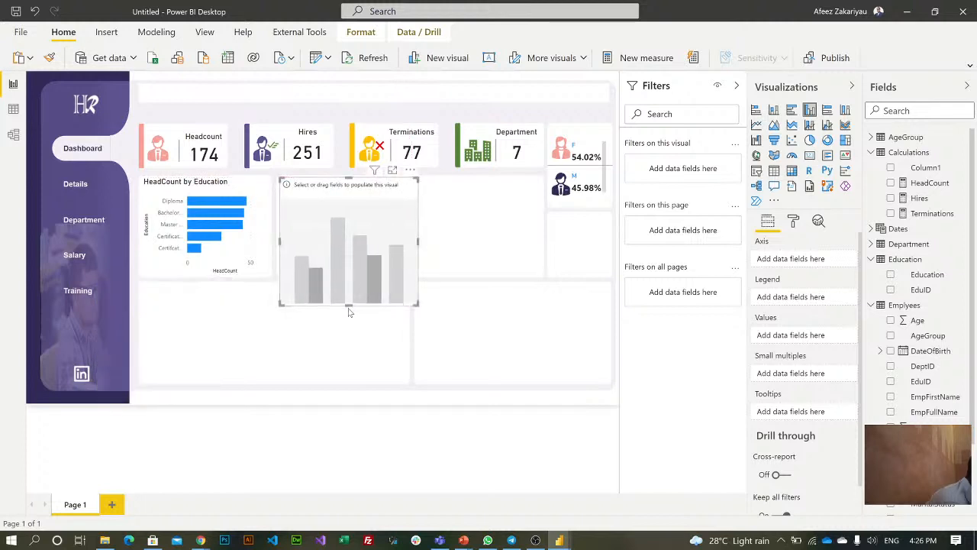
drag(352, 283, 353, 274)
drag(416, 235, 404, 235)
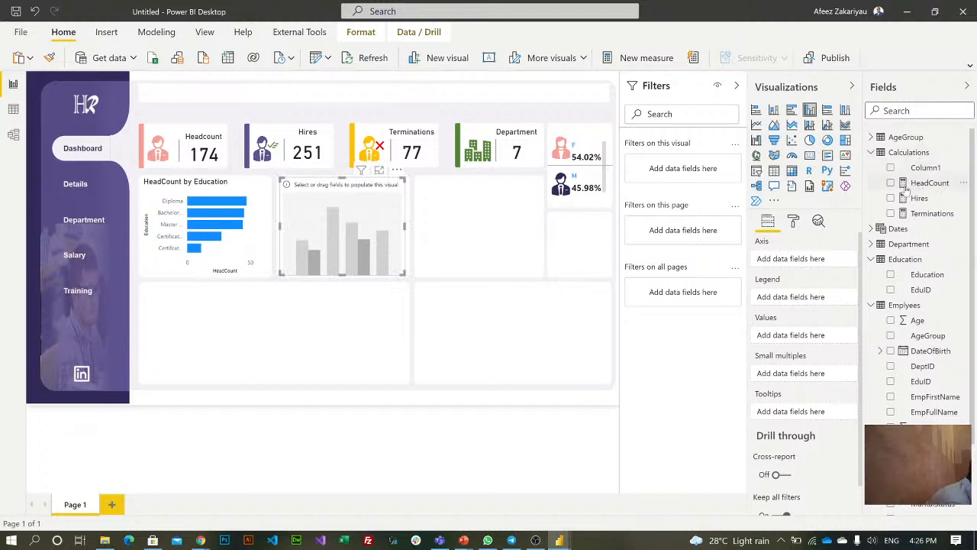
Plot the HeadCount measure by AgeGroup in the column chart, using the AgeGroup table's field instead of the one from Emplyees
drag(912, 184, 794, 338)
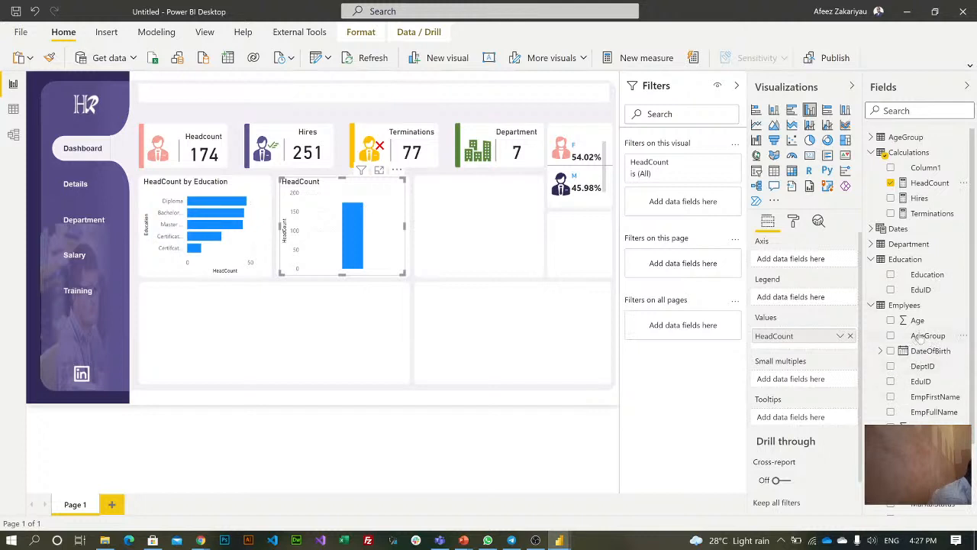
drag(926, 336, 791, 263)
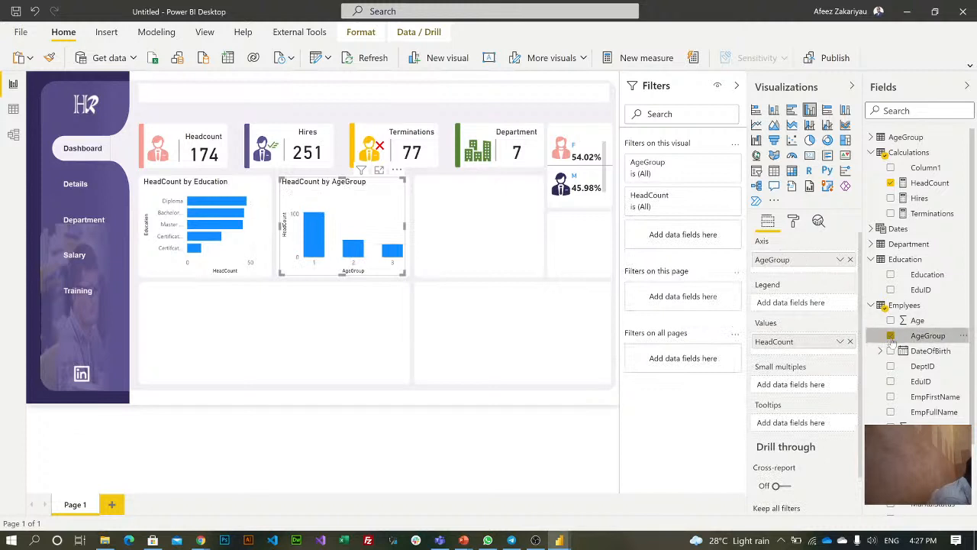
click(891, 336)
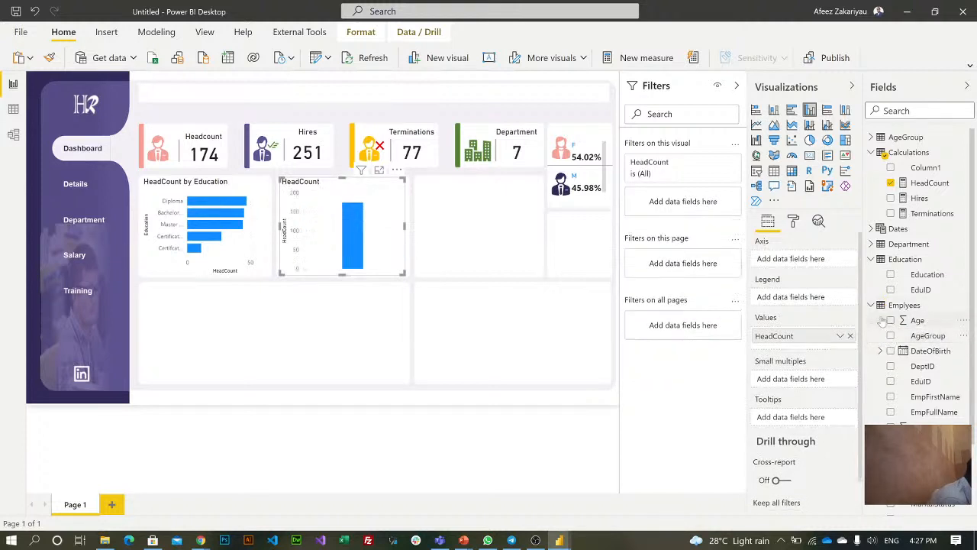
click(872, 306)
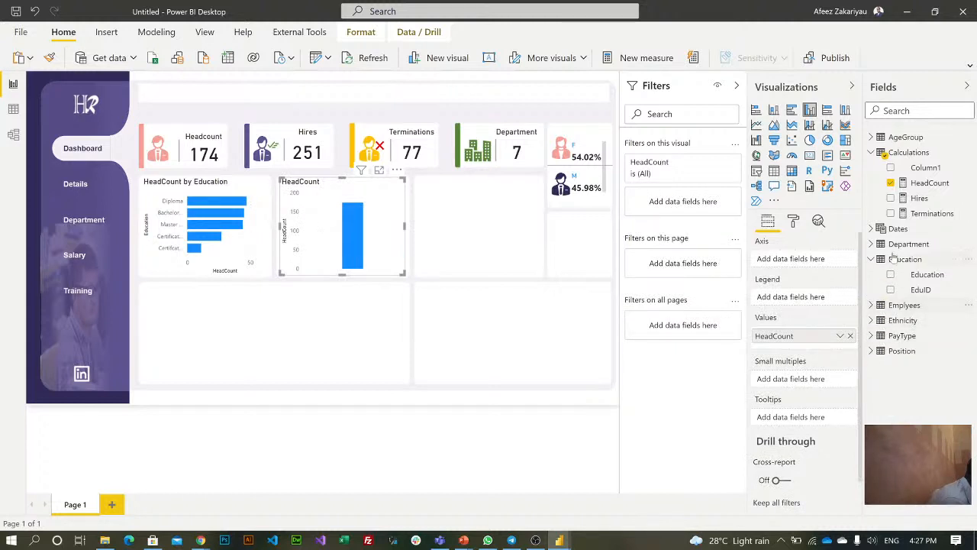
click(872, 137)
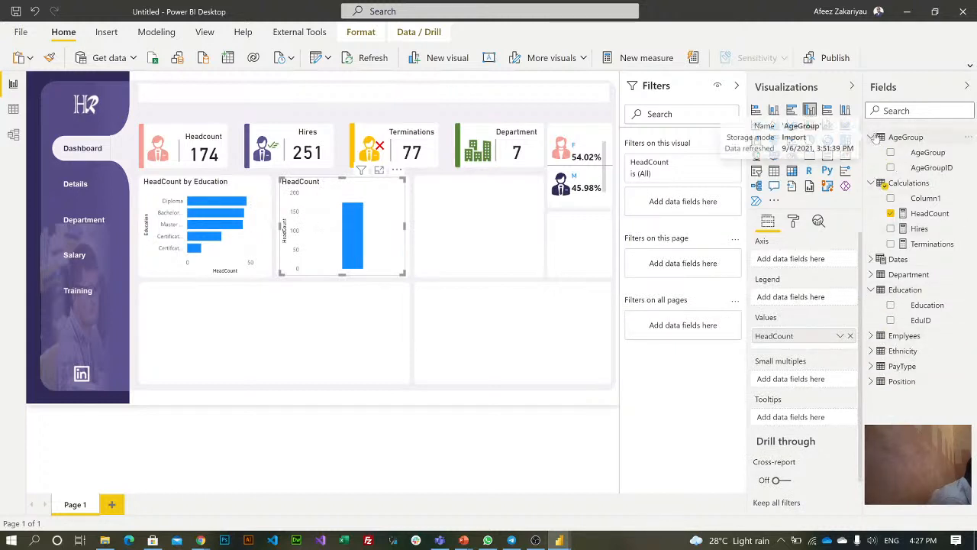
drag(928, 152, 795, 259)
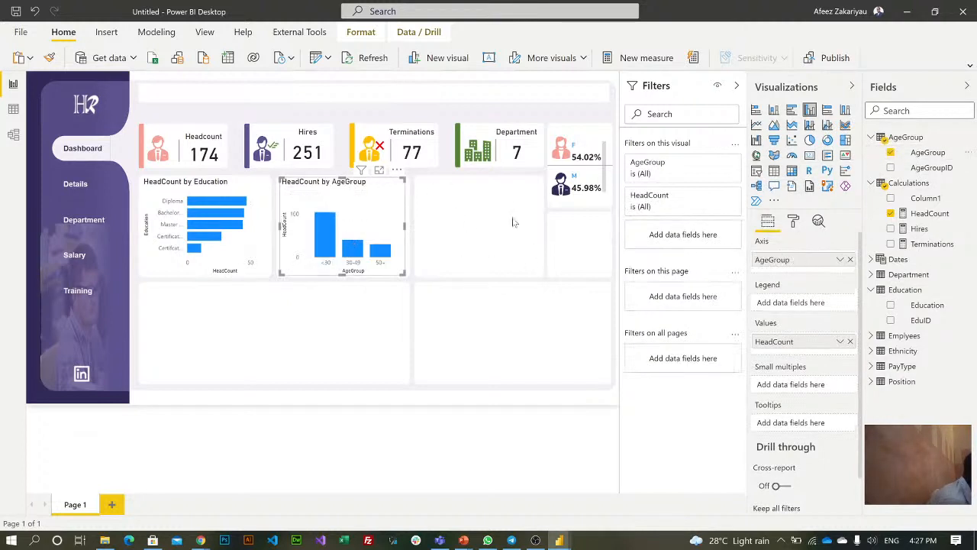
Add a donut chart and fit it to the empty tile beside the age group chart
click(453, 225)
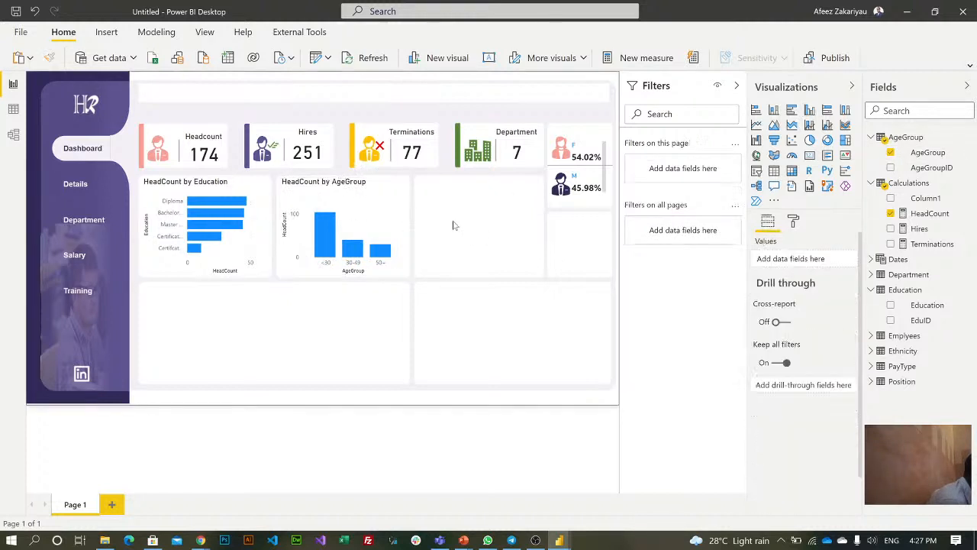
click(828, 139)
drag(233, 283, 521, 207)
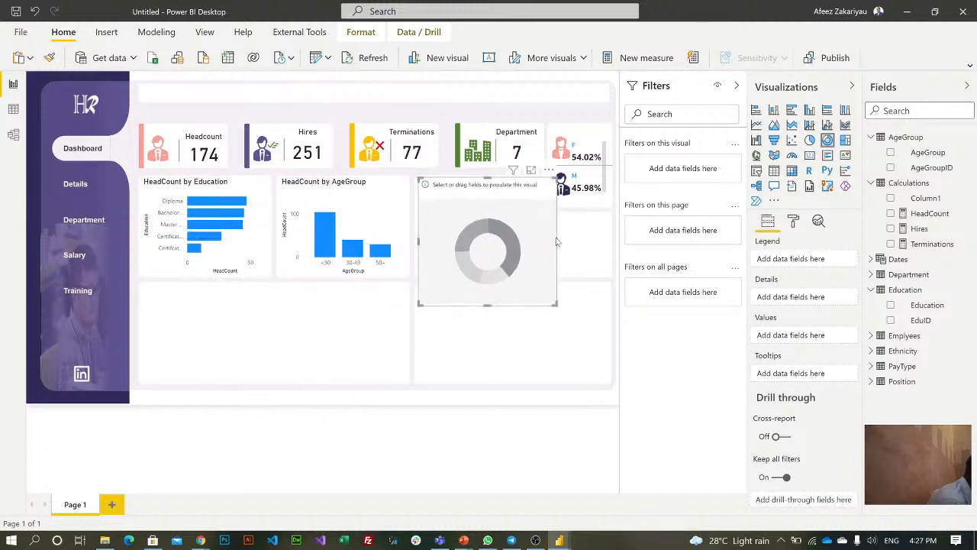
drag(557, 241, 540, 252)
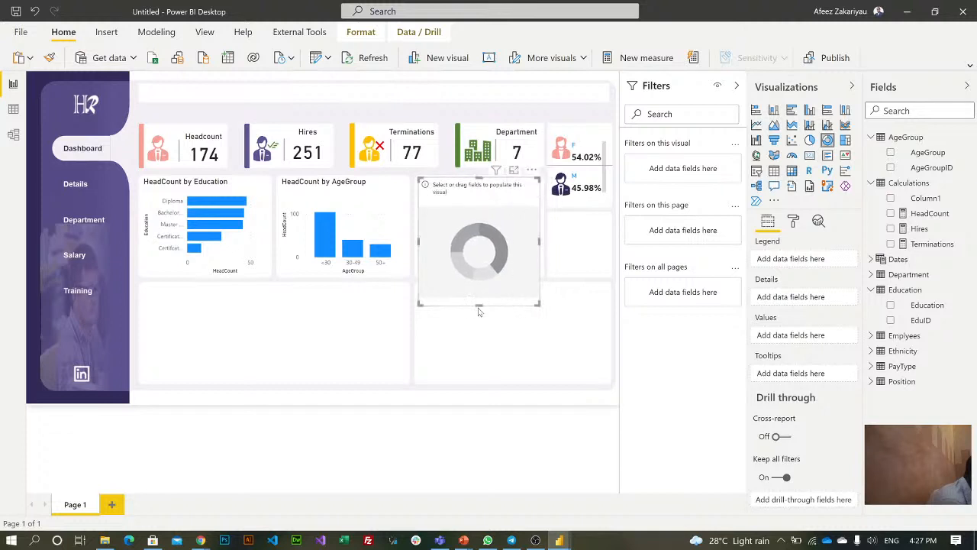
drag(481, 306, 490, 277)
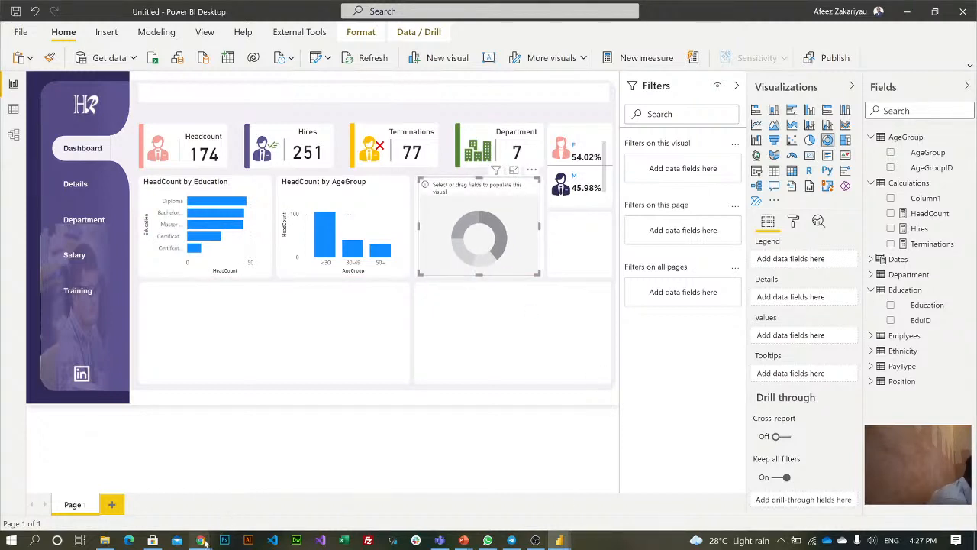
Use the HeadCount measure as the donut chart's values
mouse_move(205, 541)
mouse_move(331, 504)
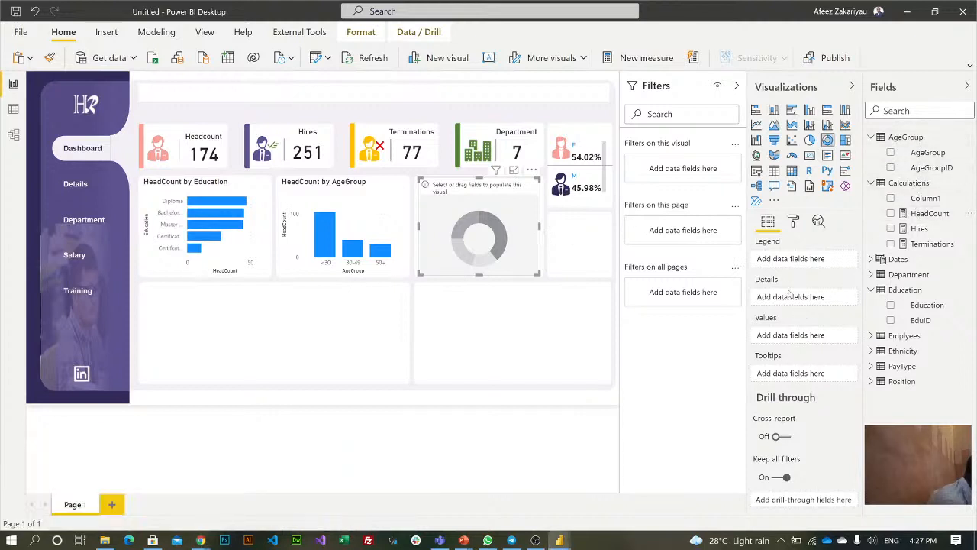
drag(784, 334, 785, 335)
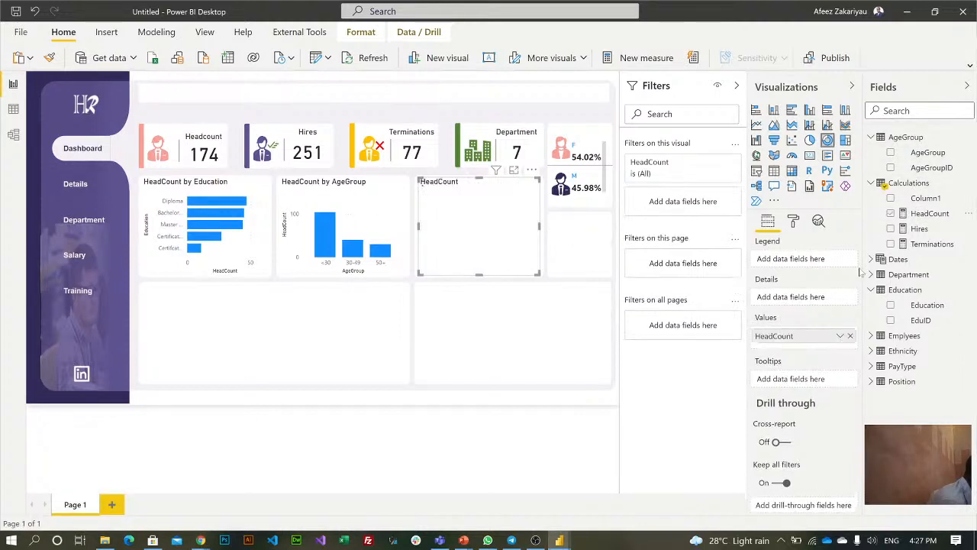
Delete the placeholder Column1 from the Calculations table in the data model
right_click(908, 202)
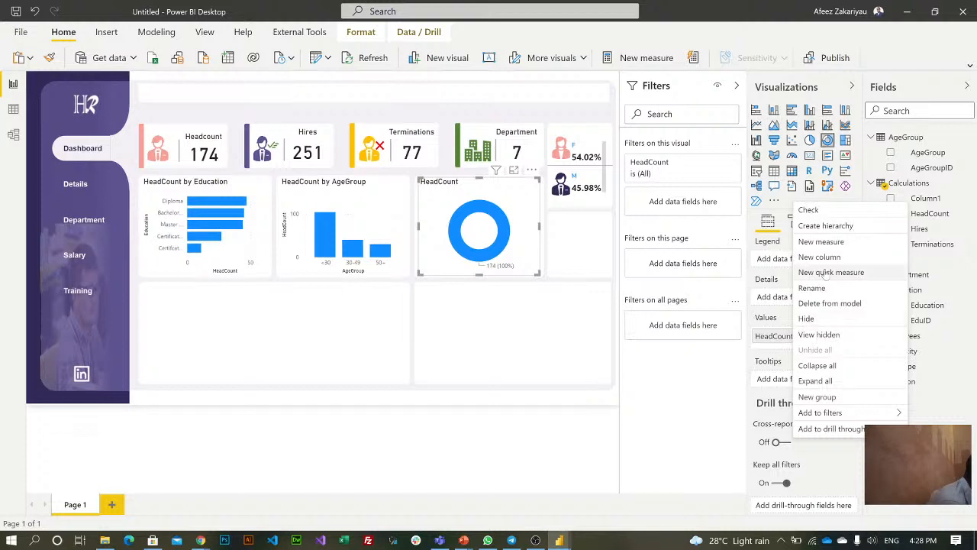
click(828, 304)
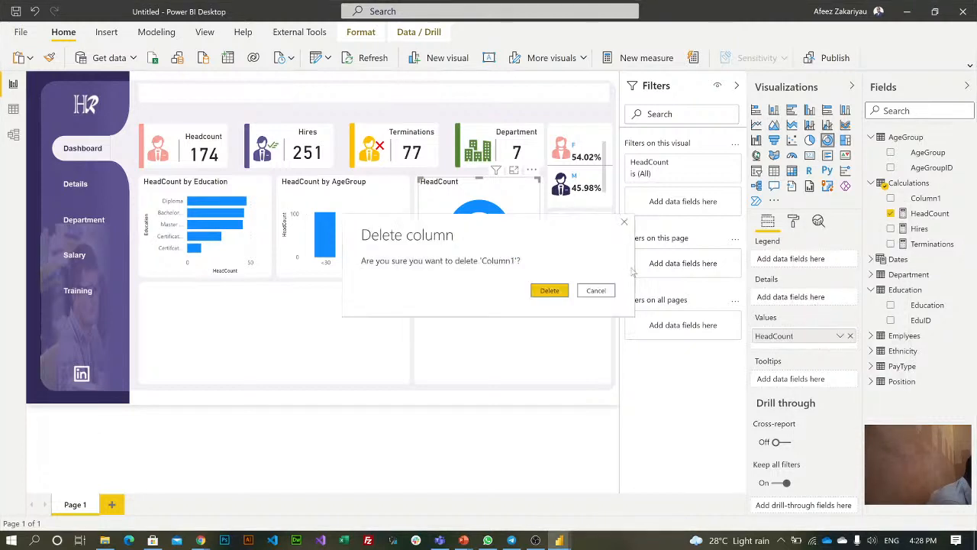
click(551, 290)
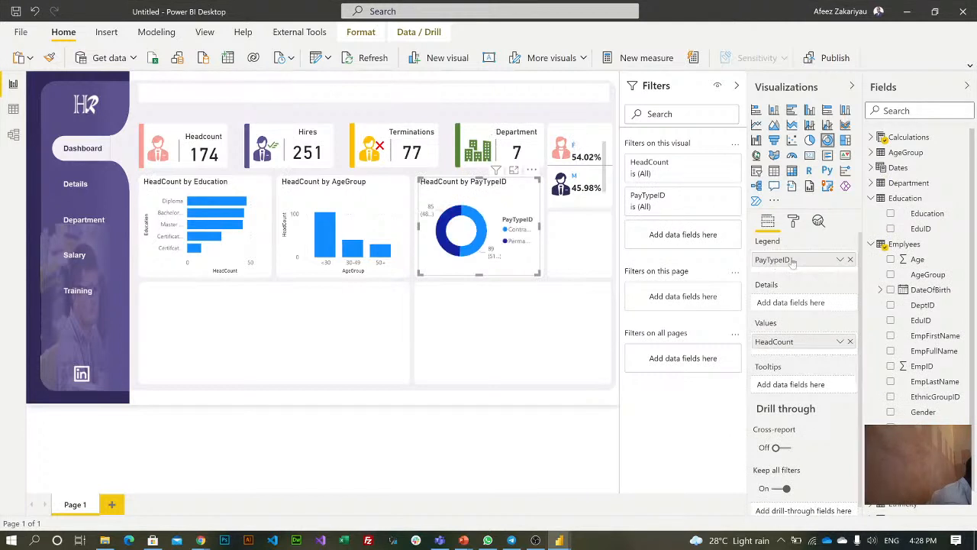
Rename the donut chart's PayTypeID legend field as Contract Type for this visual
double_click(792, 261)
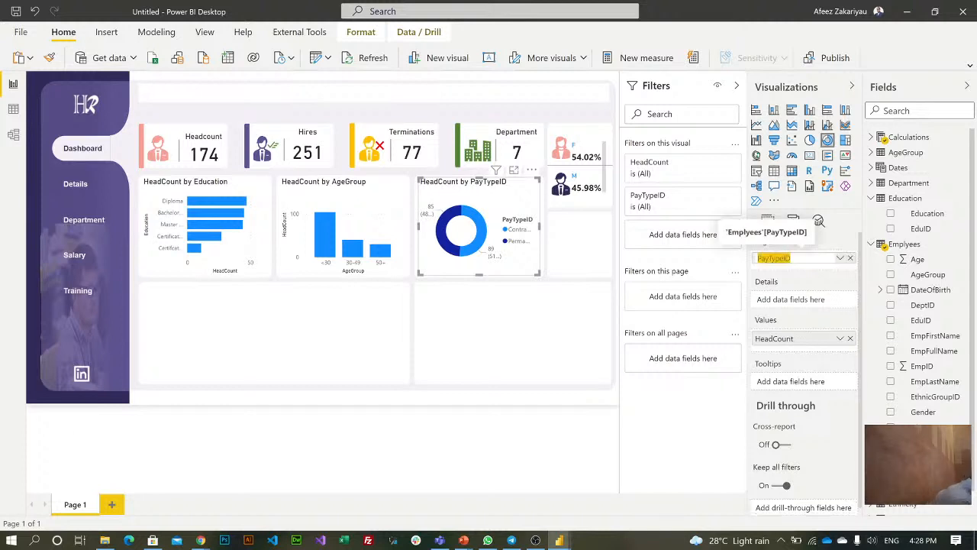
text(Contract)
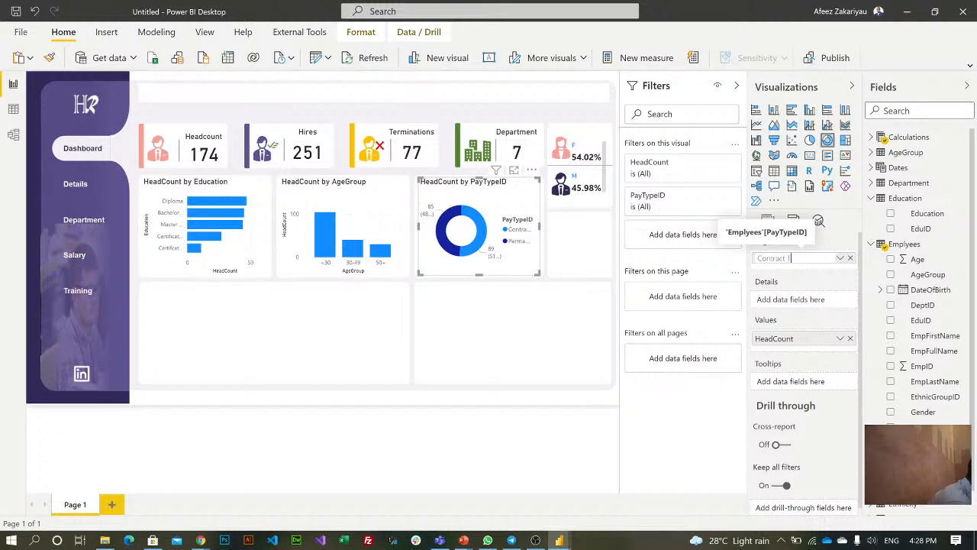
text( Type)
key(Return)
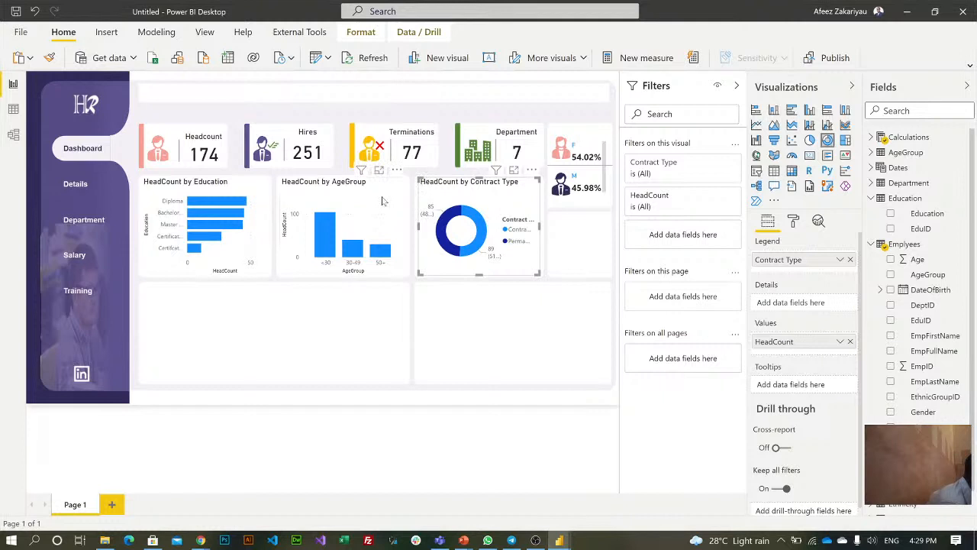
click(321, 193)
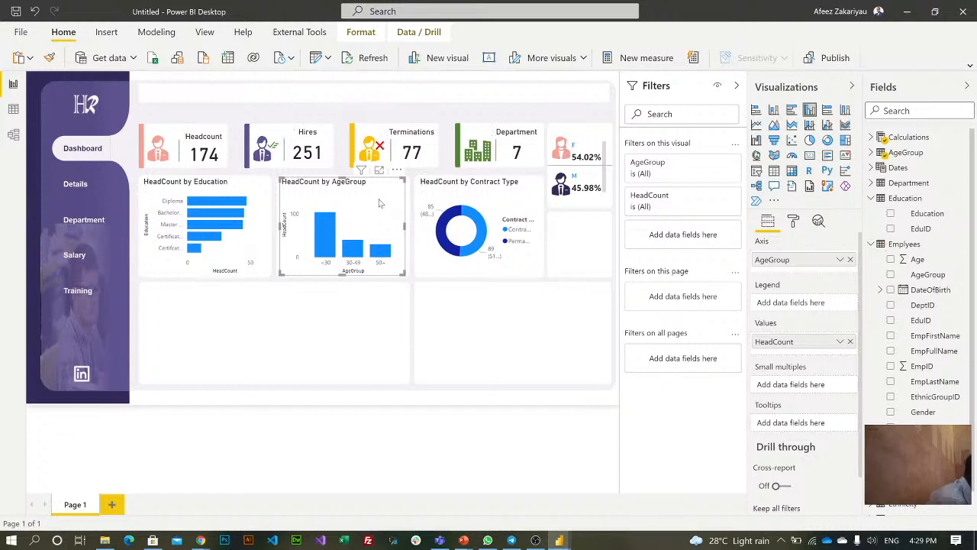
drag(378, 203, 239, 306)
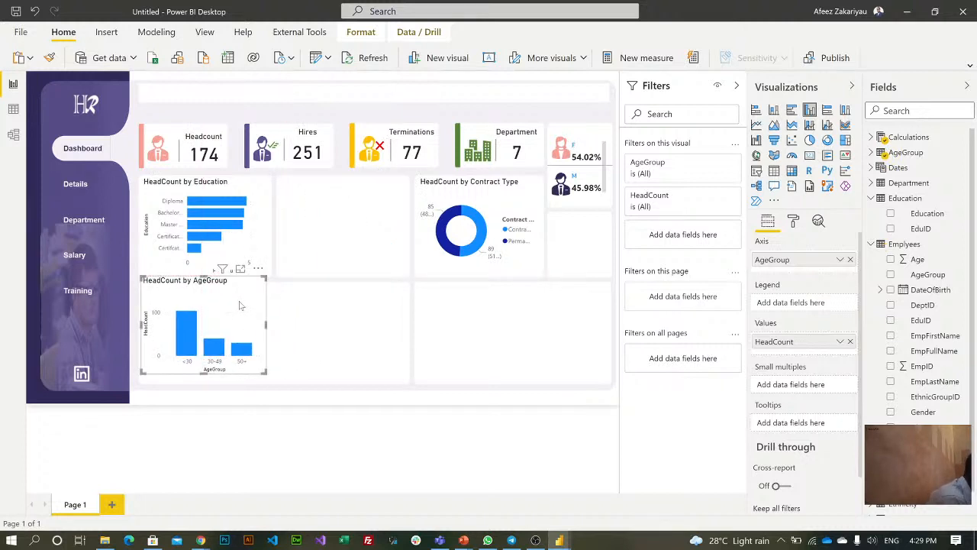
key(ctrl+z)
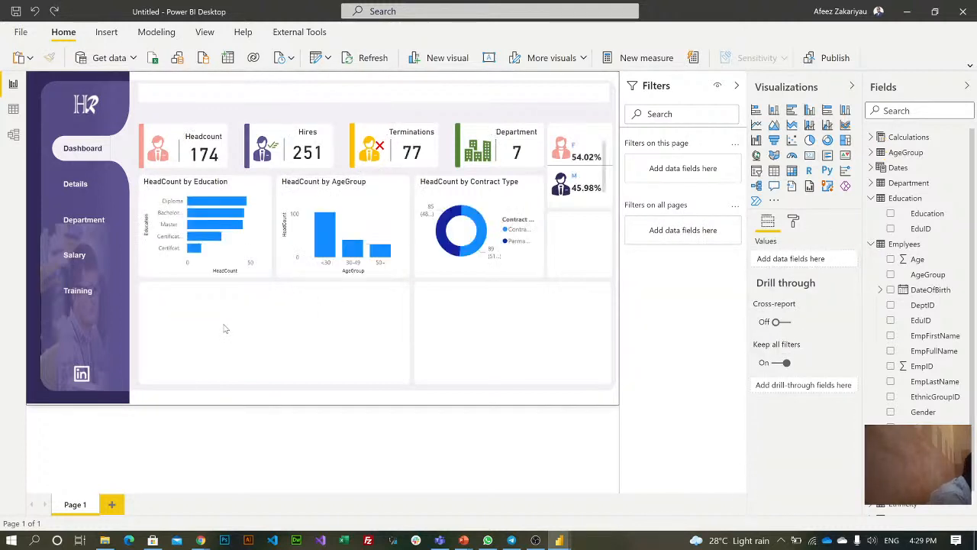
Paste a copy of the age group column chart and fit it to the wide empty tile below the education and age group charts
key(ctrl+v)
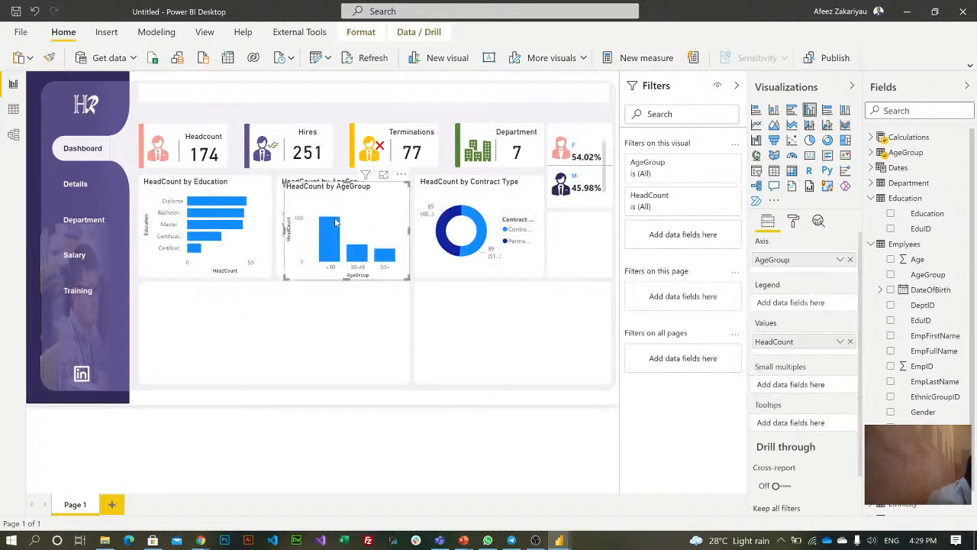
drag(335, 221, 192, 322)
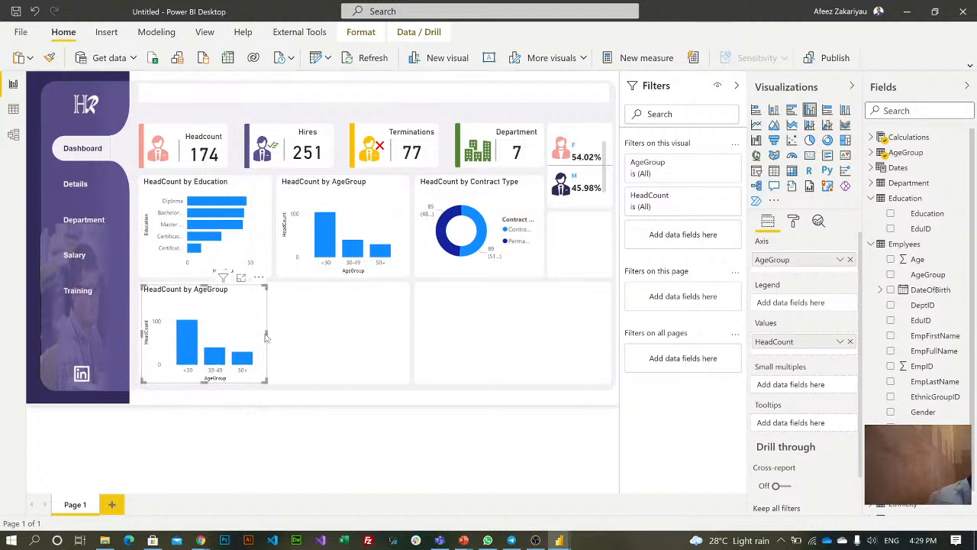
drag(265, 337, 407, 343)
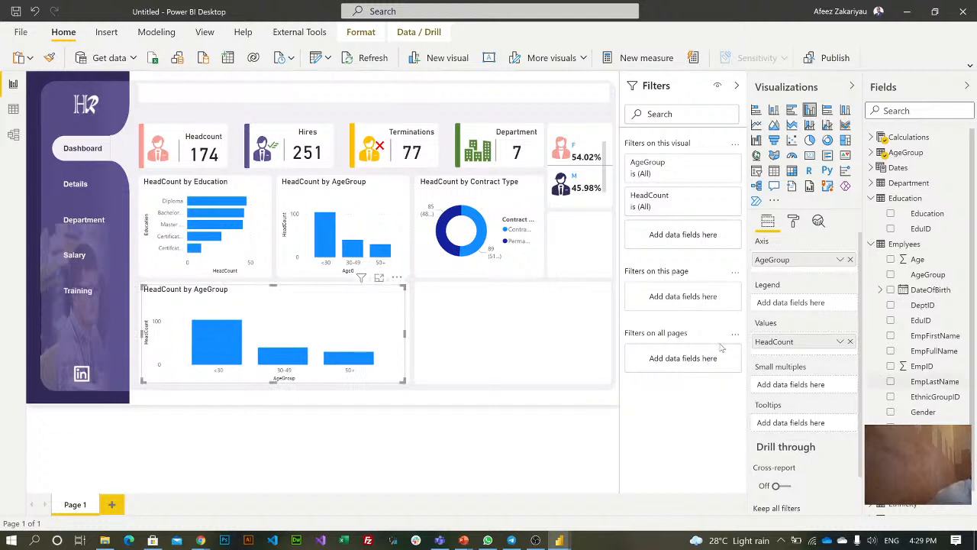
Replace AgeGroup on the copied column chart's axis with the Position field from the Position table
click(850, 260)
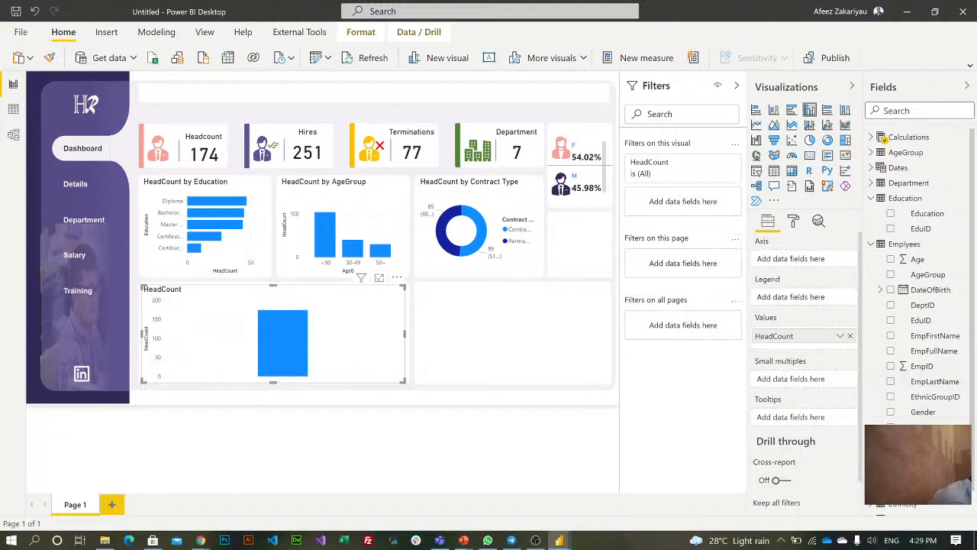
click(872, 198)
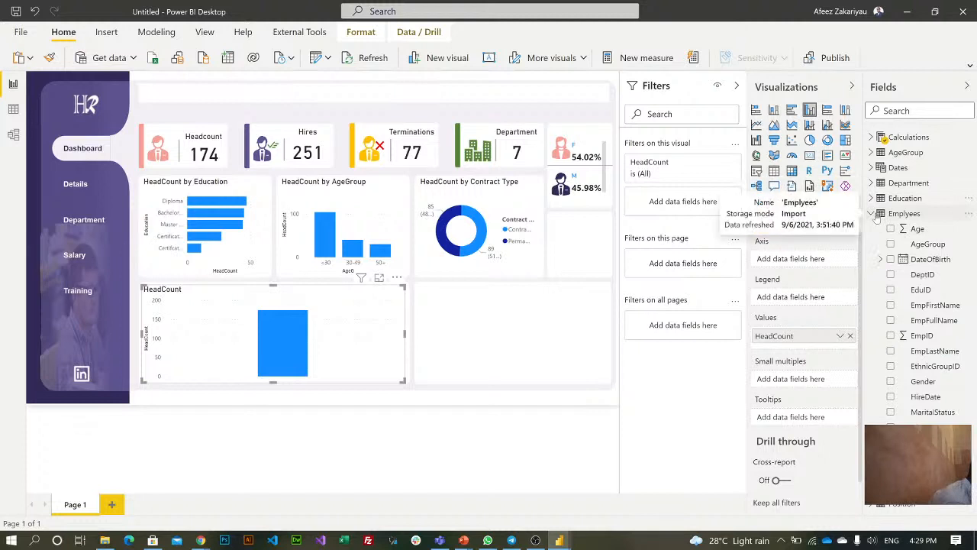
click(872, 214)
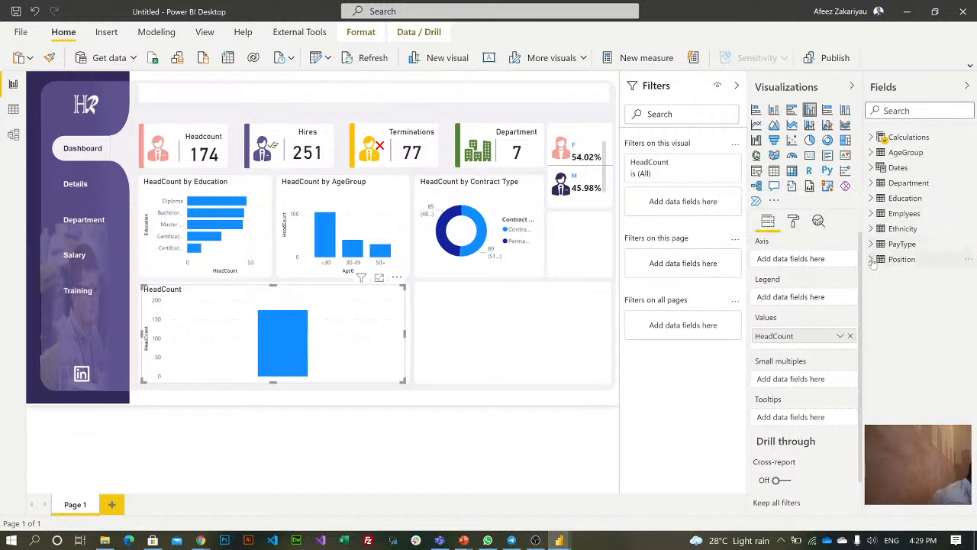
click(872, 259)
drag(923, 276, 781, 265)
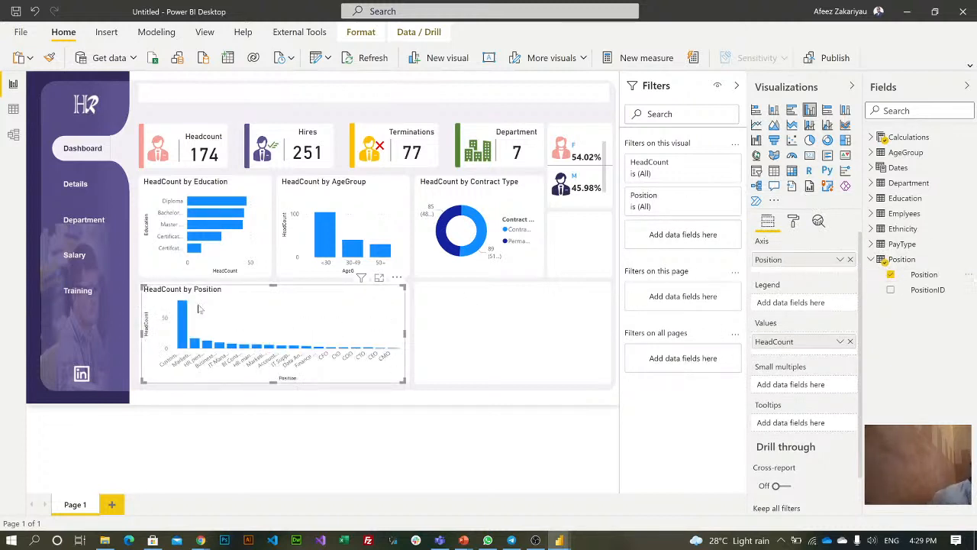
click(485, 330)
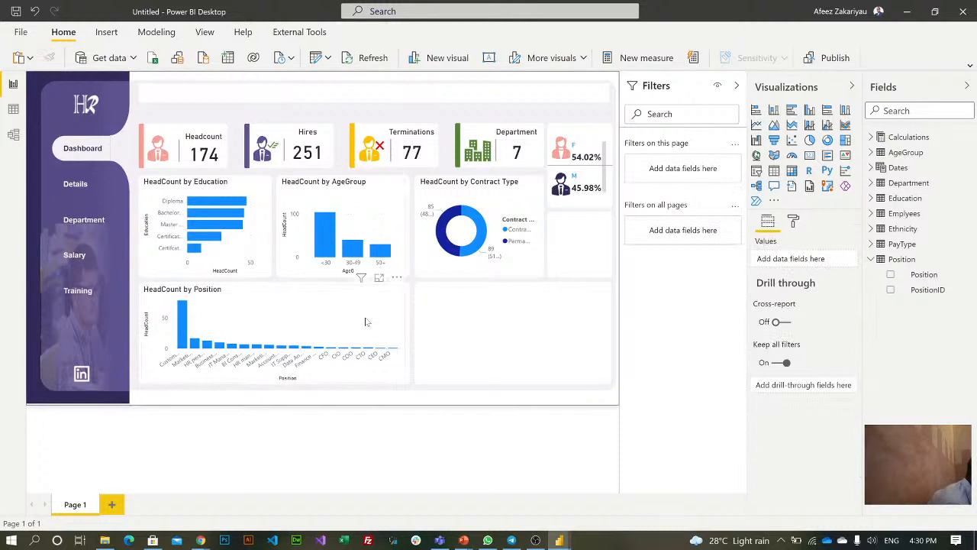
Duplicate the education bar chart and fit the copy to the empty tile beside the position chart
click(267, 250)
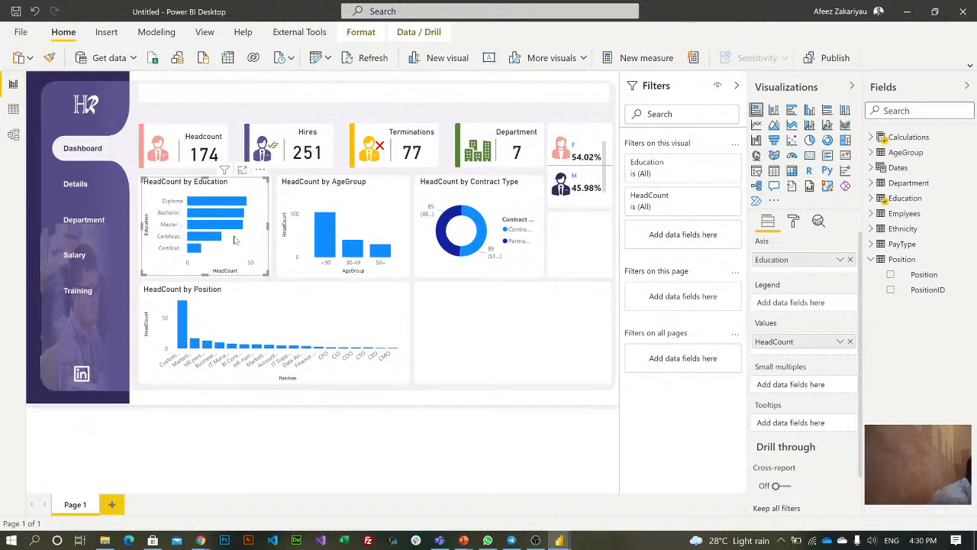
key(ctrl+v)
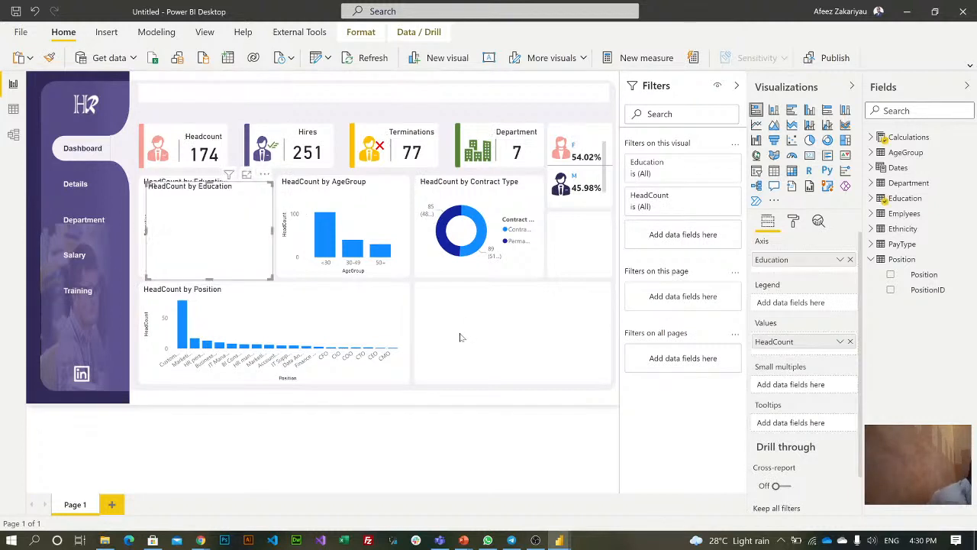
drag(461, 337, 489, 353)
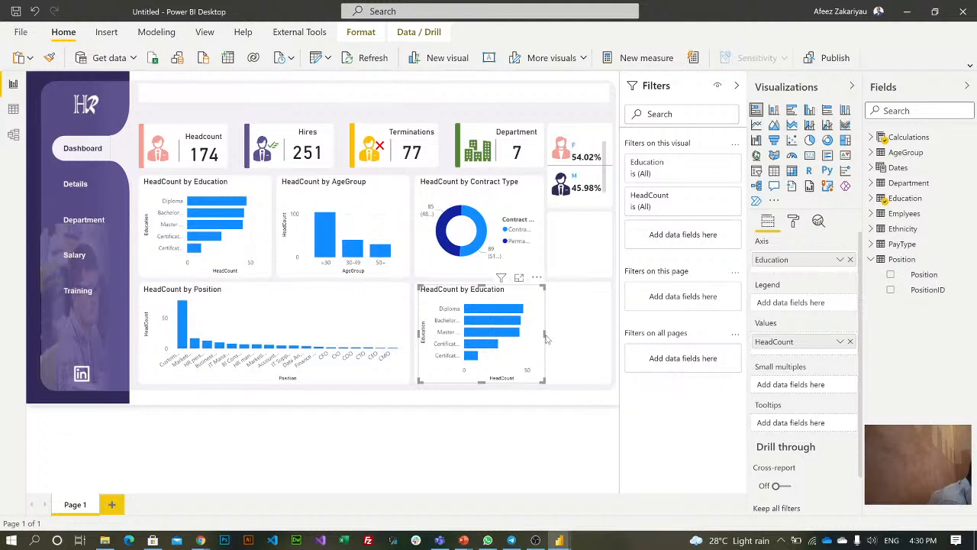
click(546, 338)
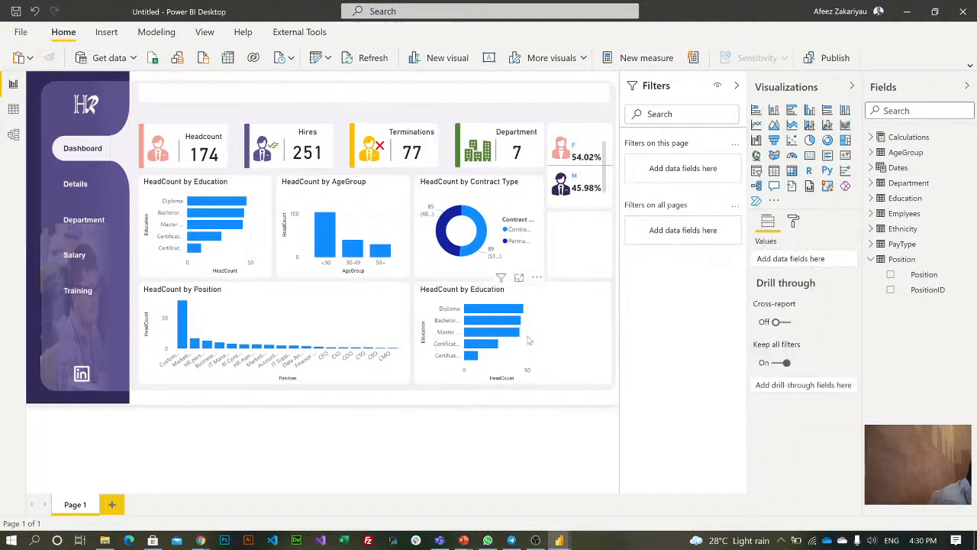
click(545, 337)
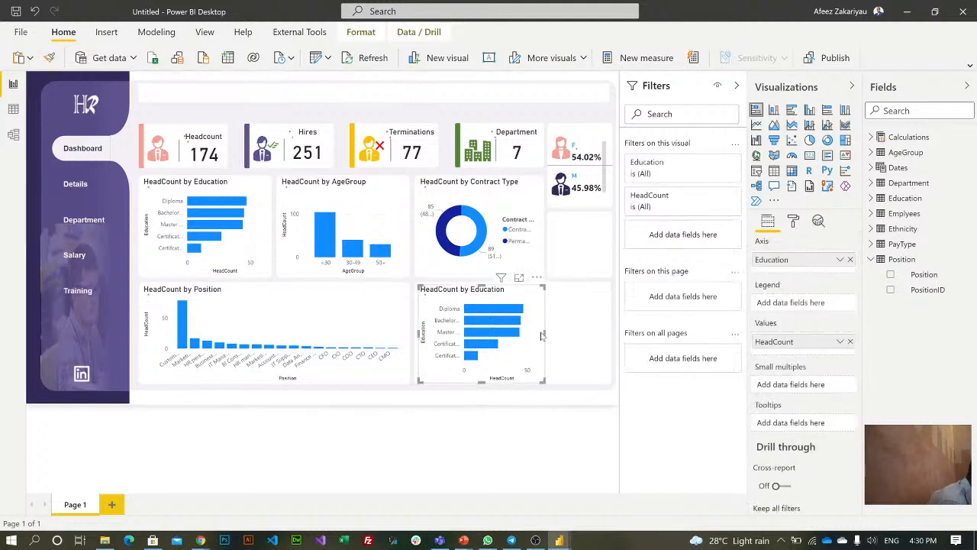
drag(545, 337, 608, 334)
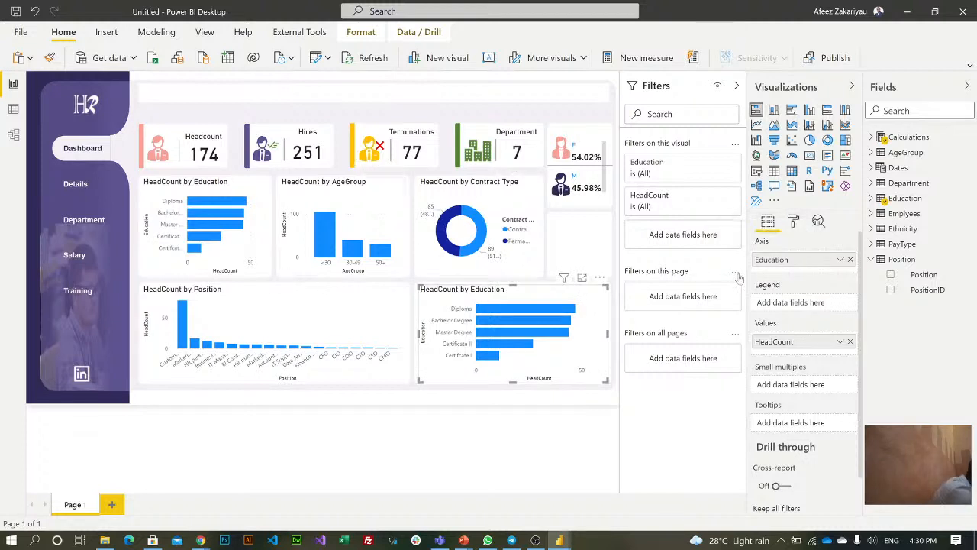
Replace Education on the copied bar chart's axis with the Department field from the Department table
click(850, 261)
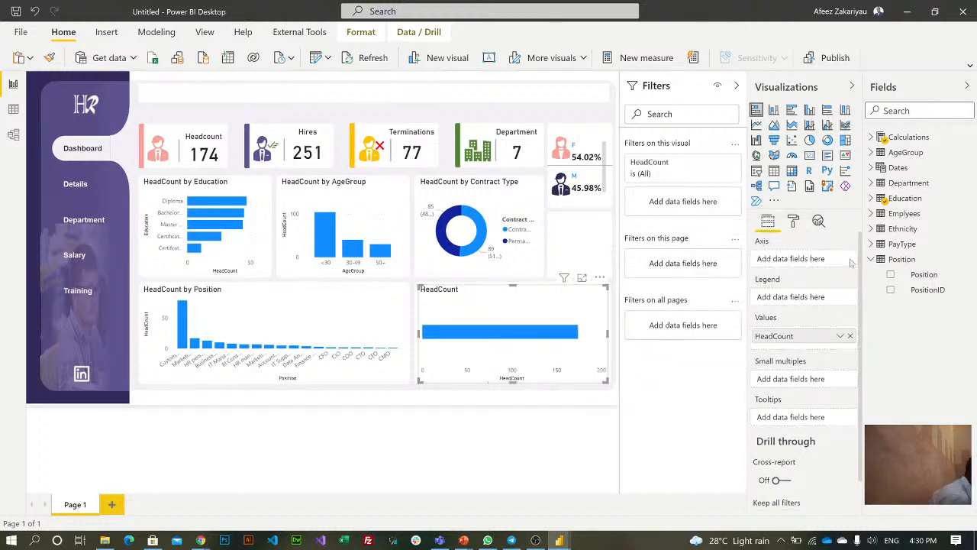
click(871, 183)
drag(930, 197, 789, 261)
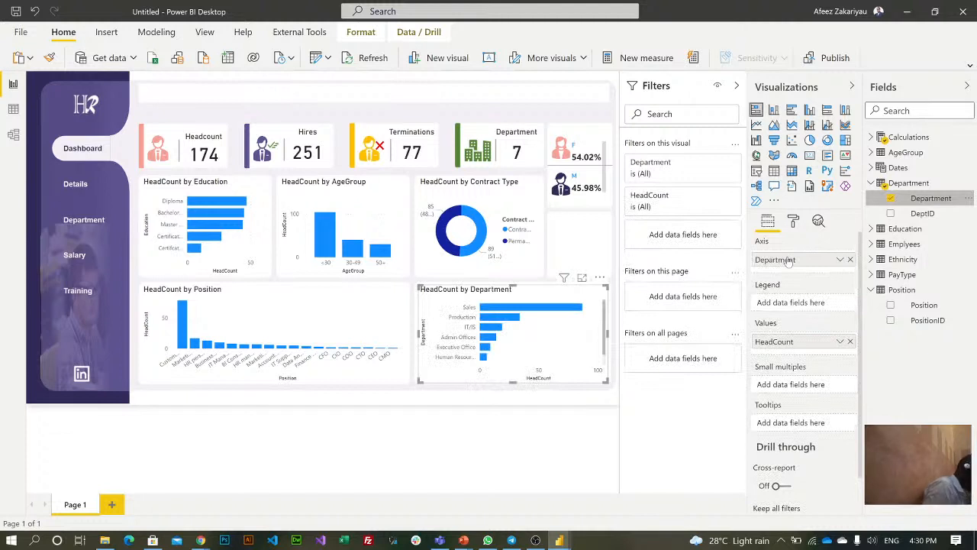
key(XF86AudioRaiseVolume)
key(XF86AudioRaiseVolume)
key(XF86AudioRaiseVolume)
key(XF86AudioRaiseVolume)
key(XF86AudioRaiseVolume)
key(XF86AudioRaiseVolume)
key(XF86AudioRaiseVolume)
key(XF86AudioRaiseVolume)
key(XF86AudioRaiseVolume)
key(XF86AudioRaiseVolume)
key(XF86AudioRaiseVolume)
key(XF86AudioRaiseVolume)
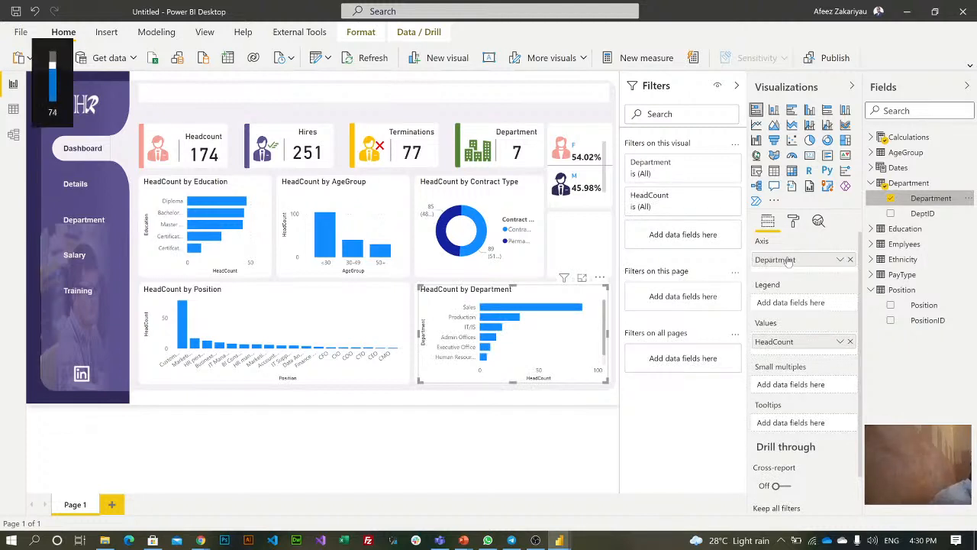
Edit the education bar chart's title to read "Headcount by Education" with a lowercase c
click(252, 190)
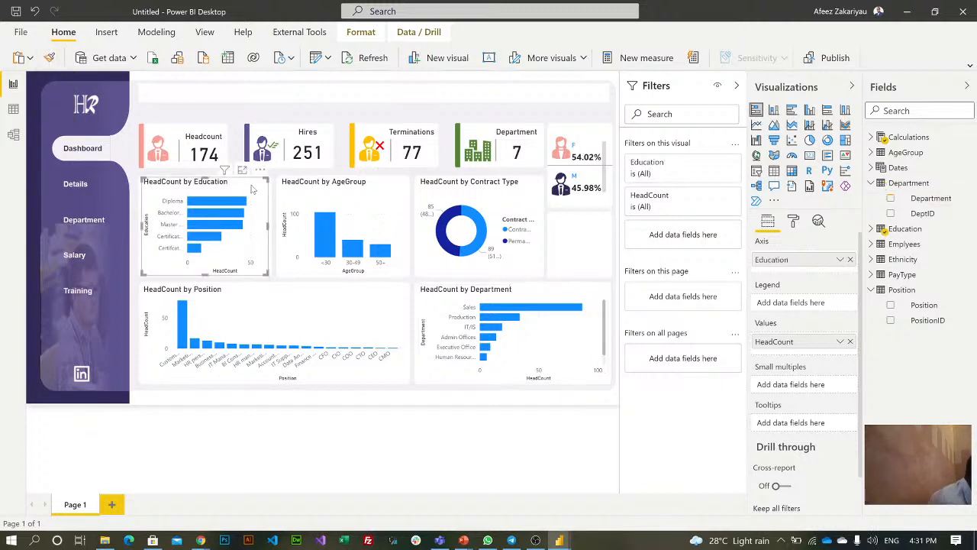
click(794, 223)
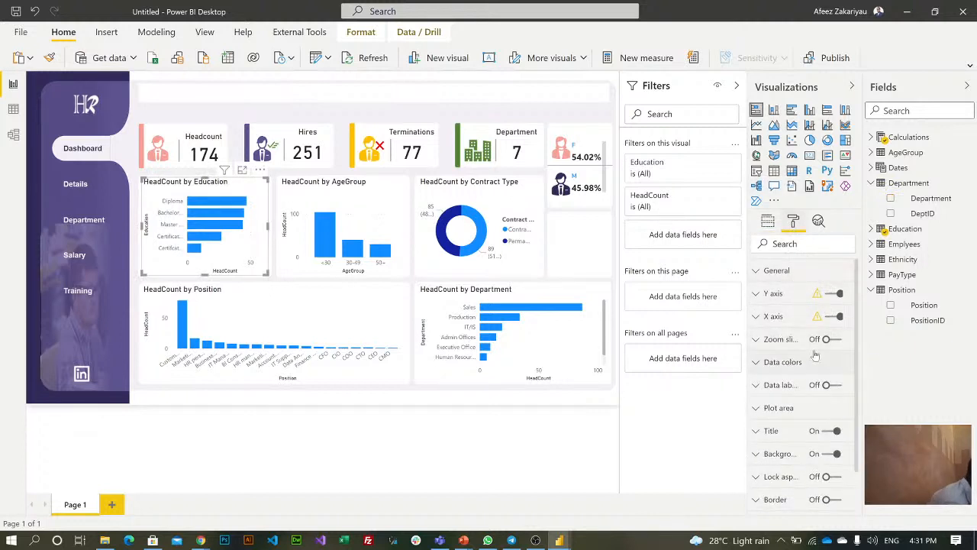
click(825, 458)
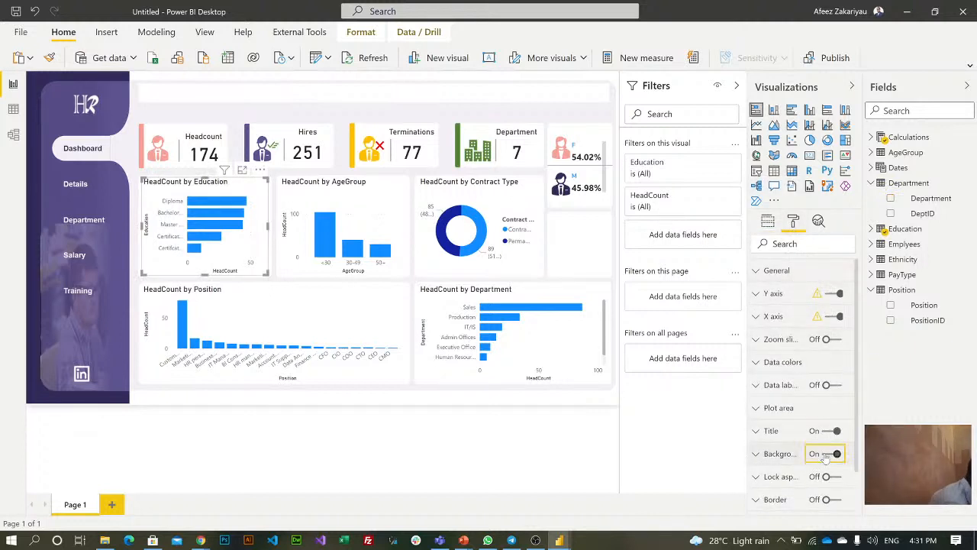
click(755, 434)
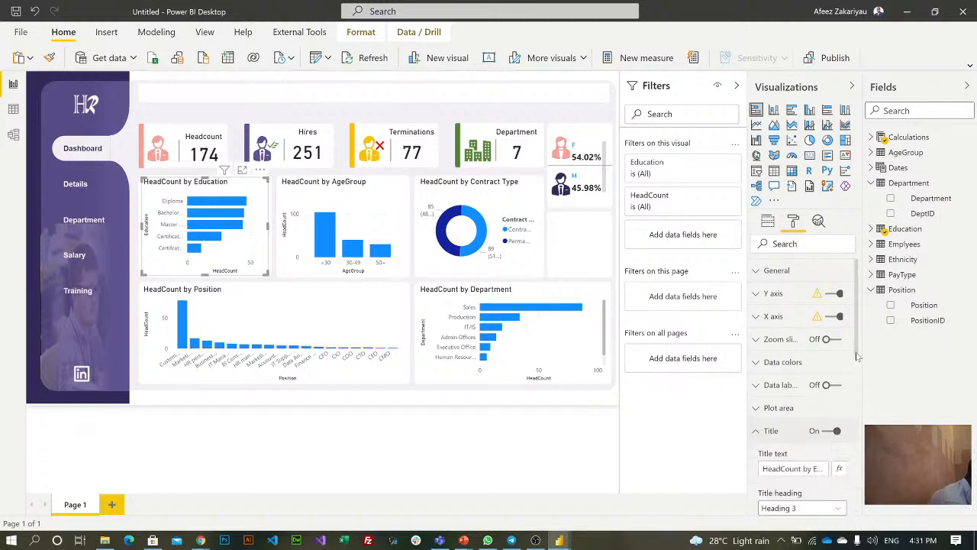
drag(857, 356, 858, 421)
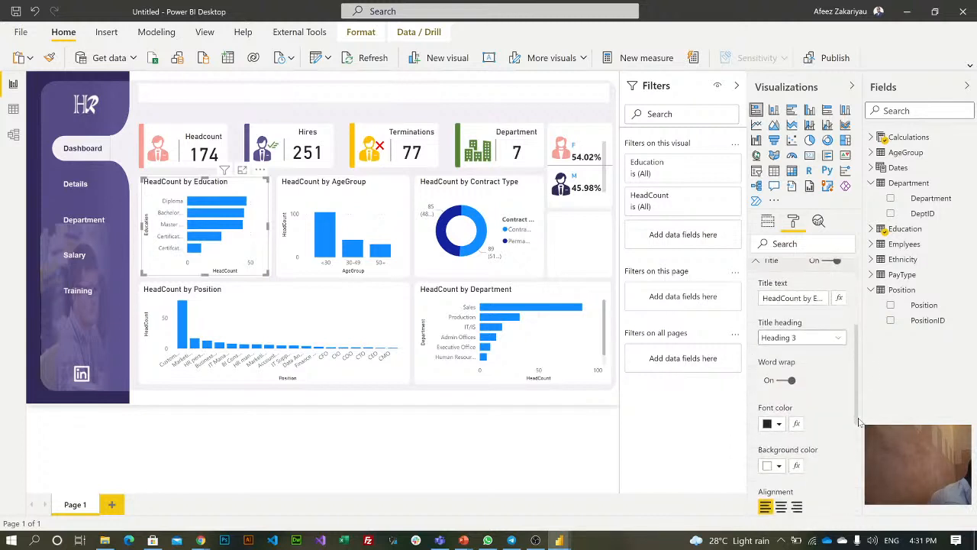
click(787, 298)
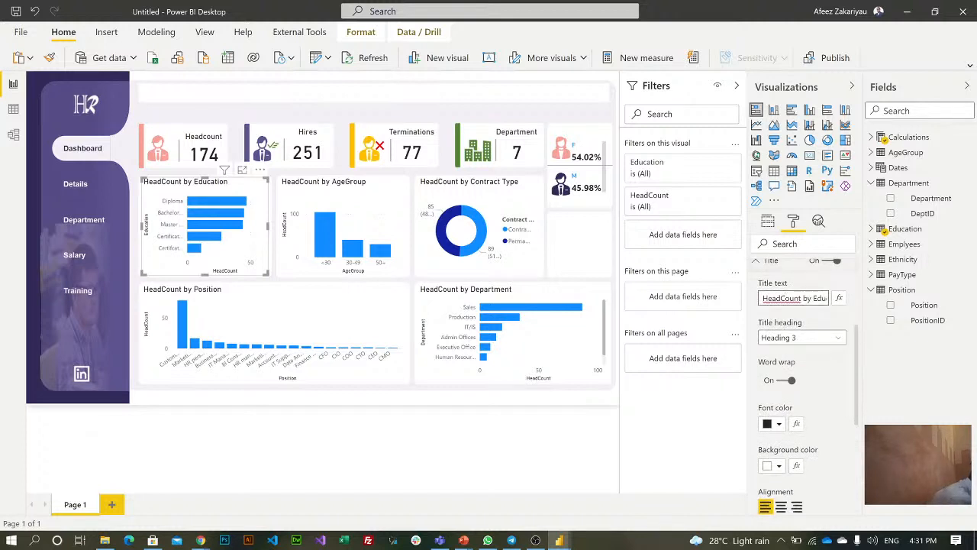
key(BackSpace)
text(c)
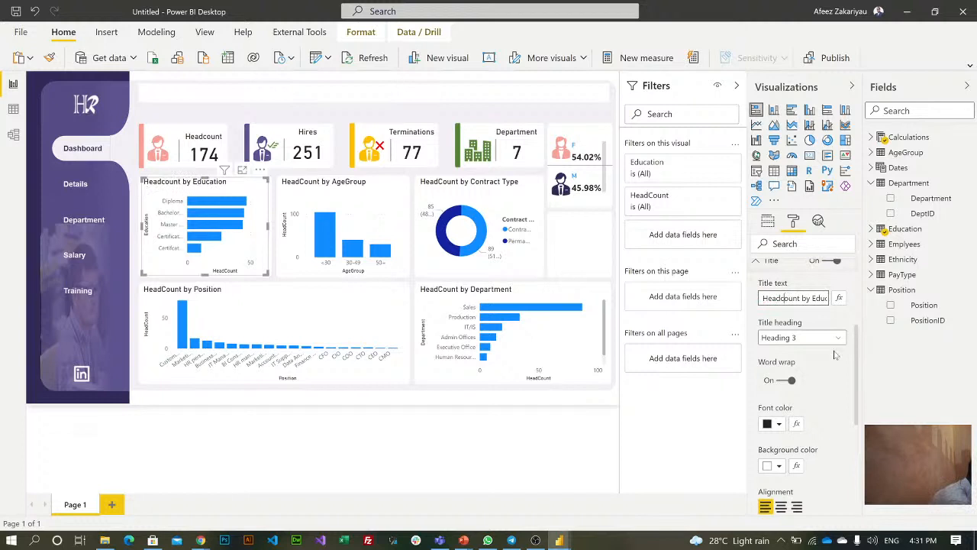
Center the education chart's title and set its font color to dark blue
click(782, 506)
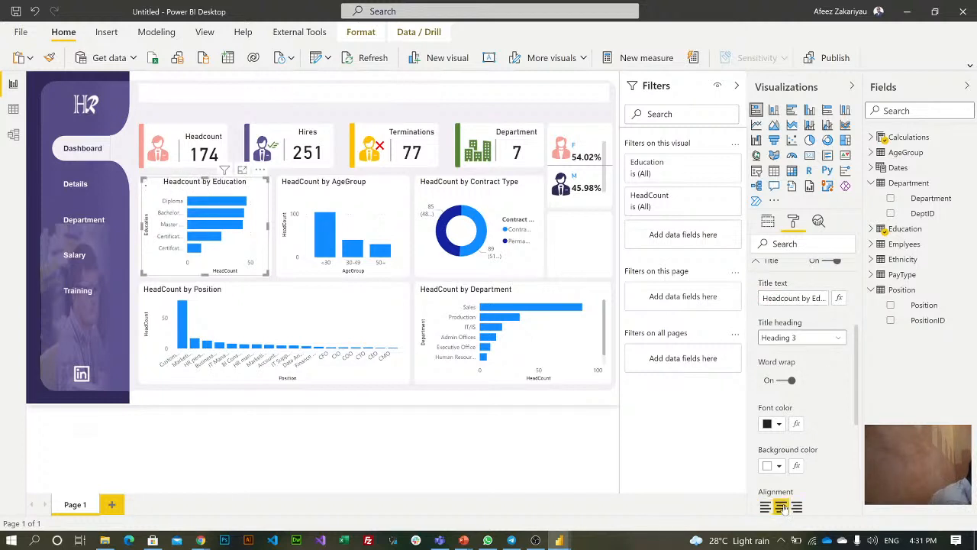
click(780, 425)
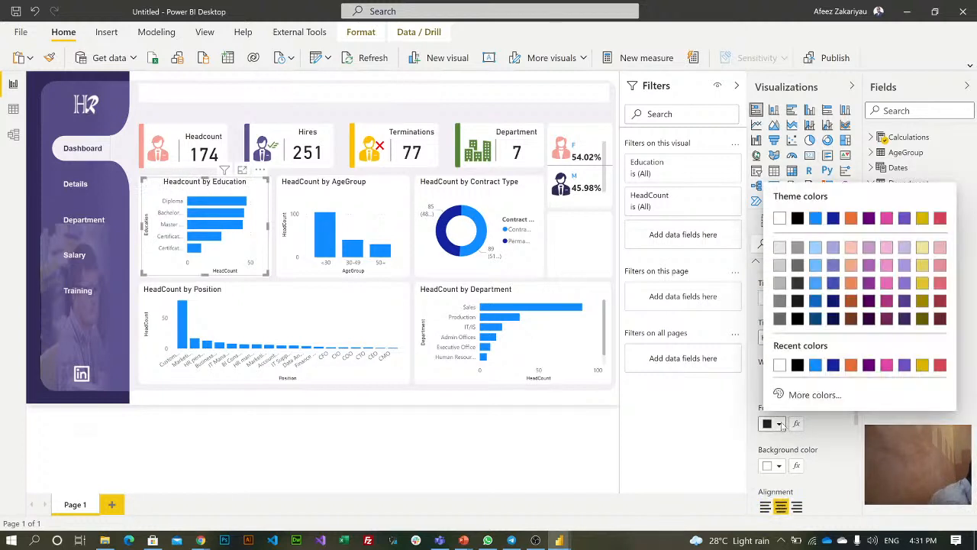
click(833, 366)
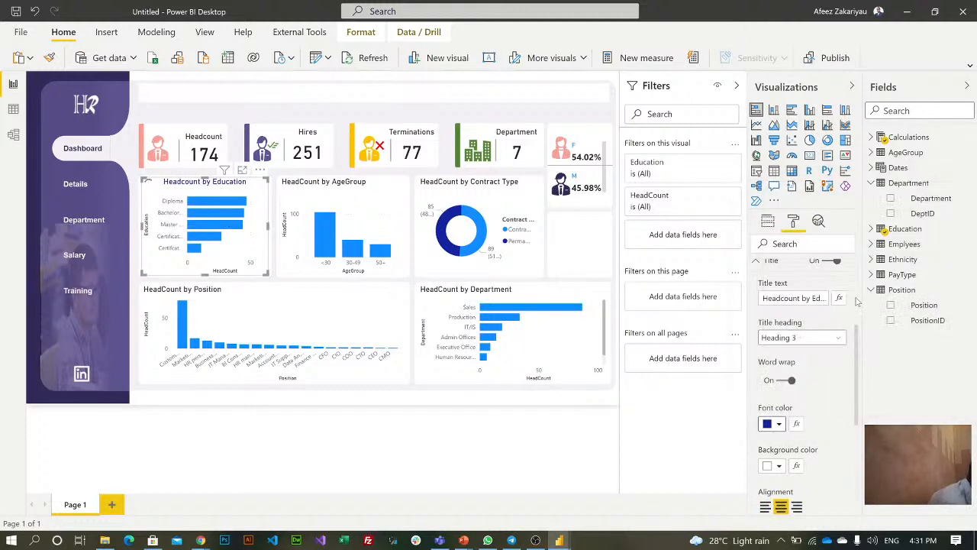
Turn off the Y axis title on the education bar chart
drag(857, 324, 857, 239)
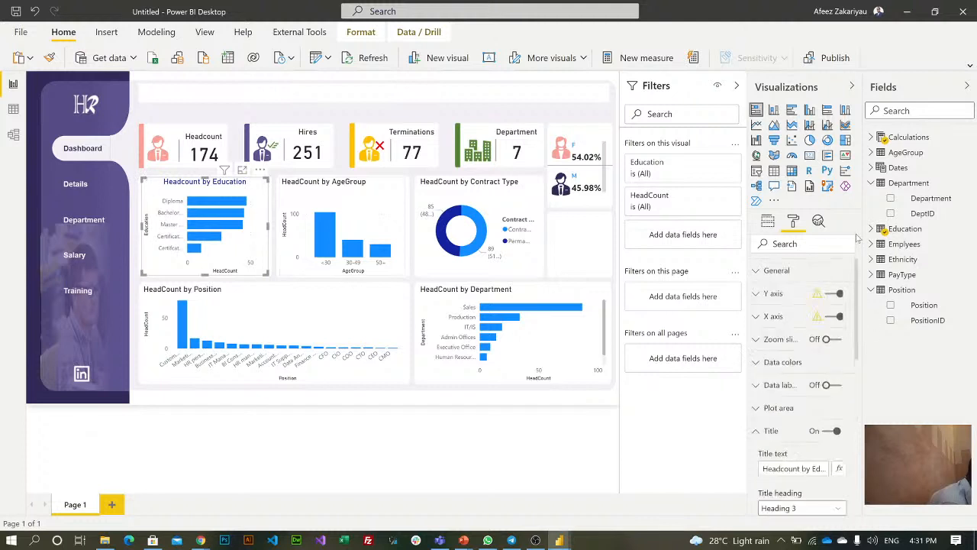
click(755, 295)
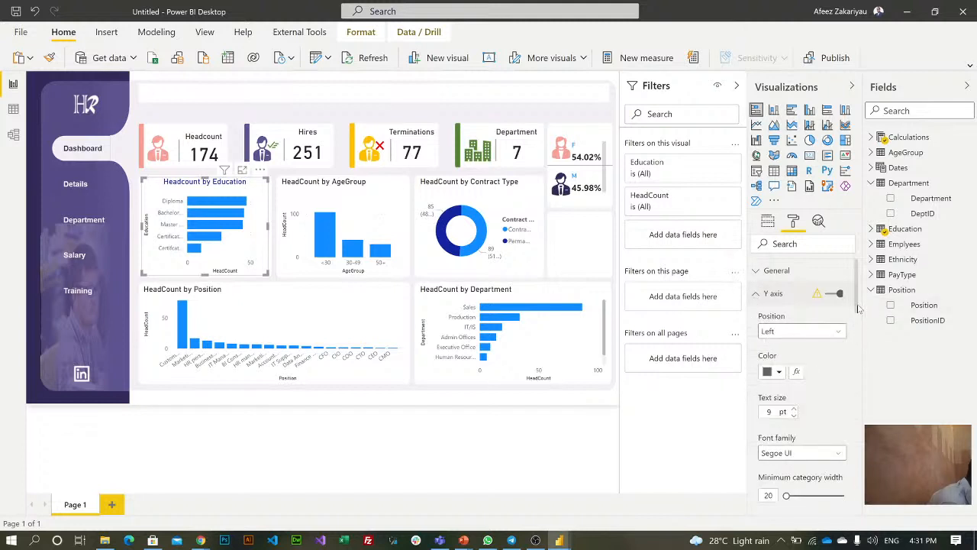
drag(858, 308, 861, 368)
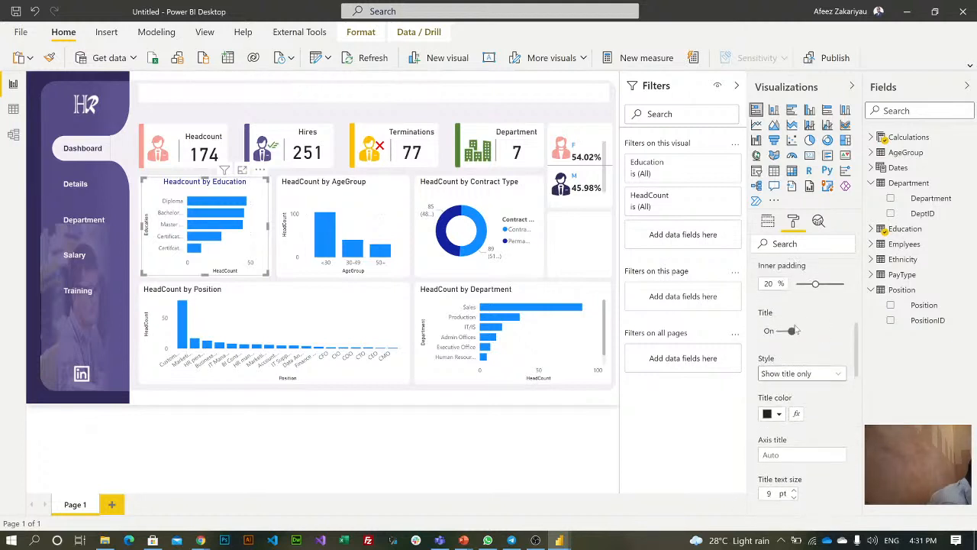
click(787, 332)
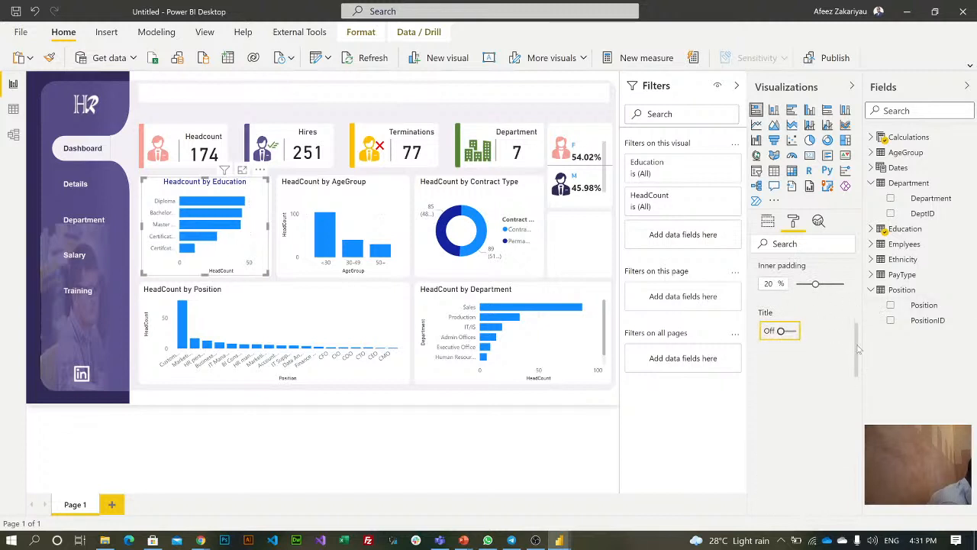
drag(858, 349, 858, 276)
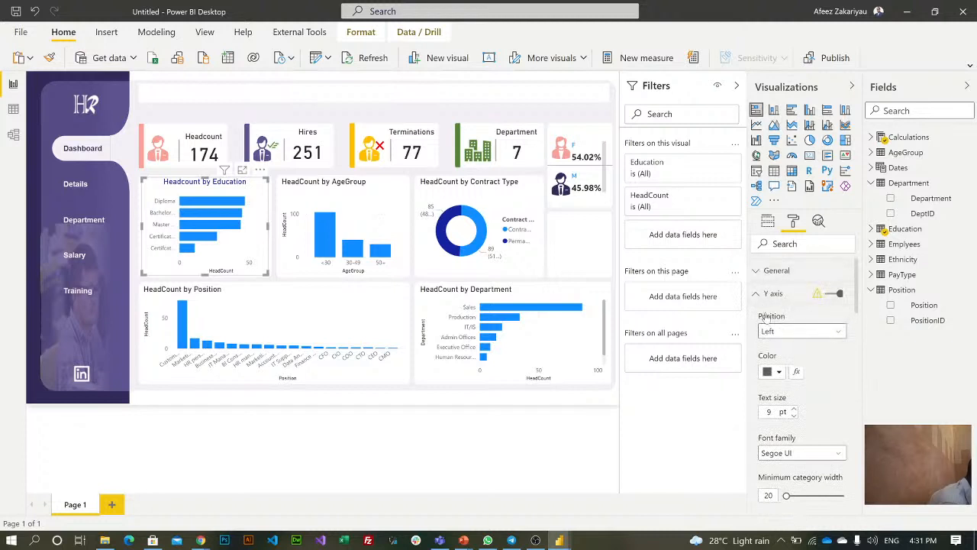
Turn off the X axis title on the education bar chart
click(756, 294)
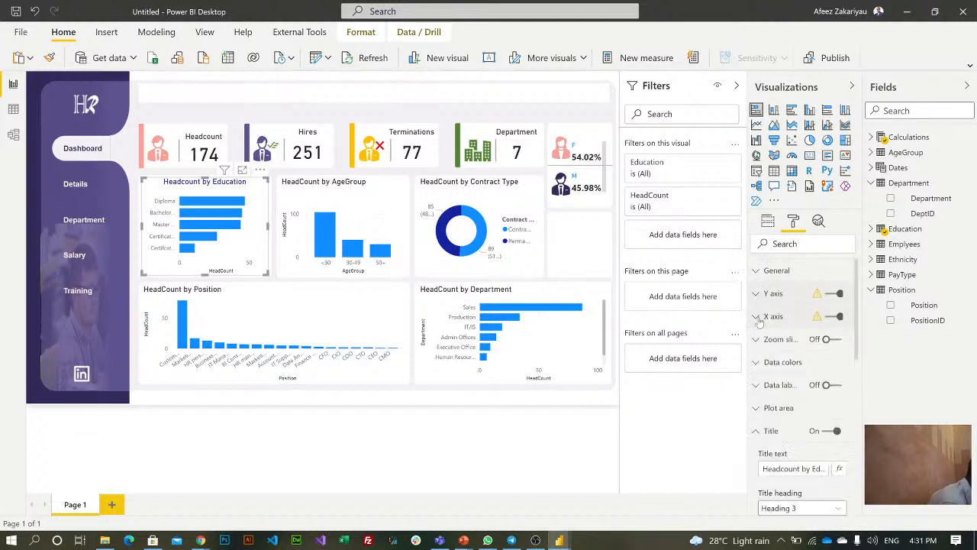
click(758, 317)
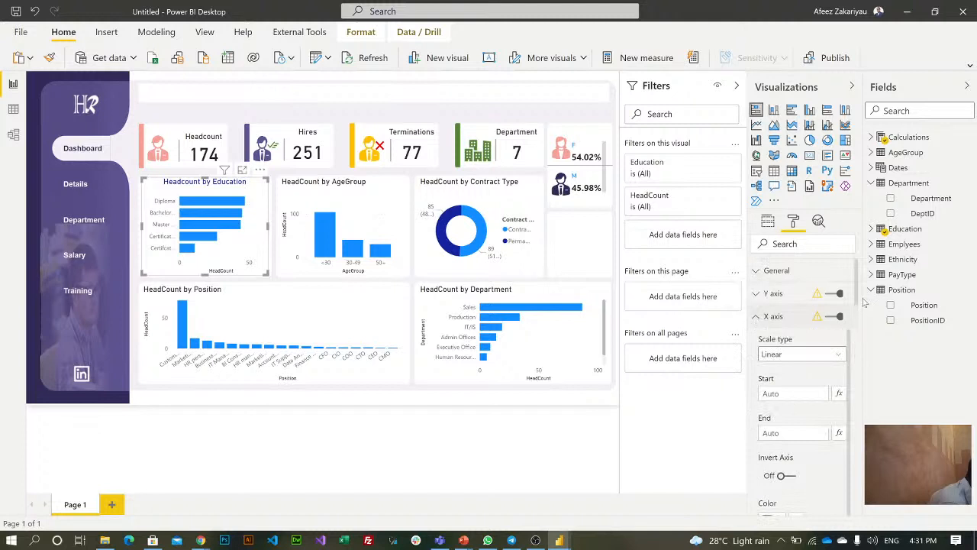
drag(856, 302, 858, 363)
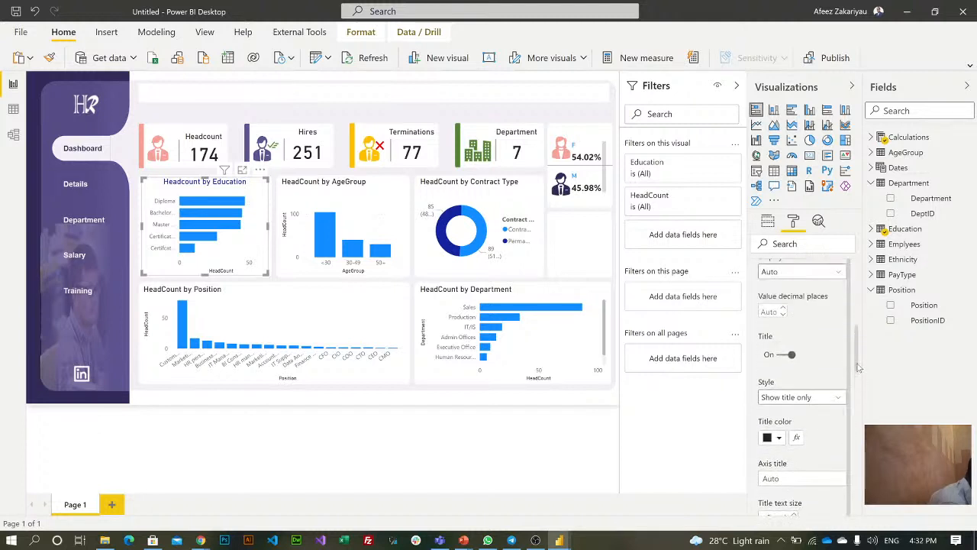
click(783, 357)
click(784, 356)
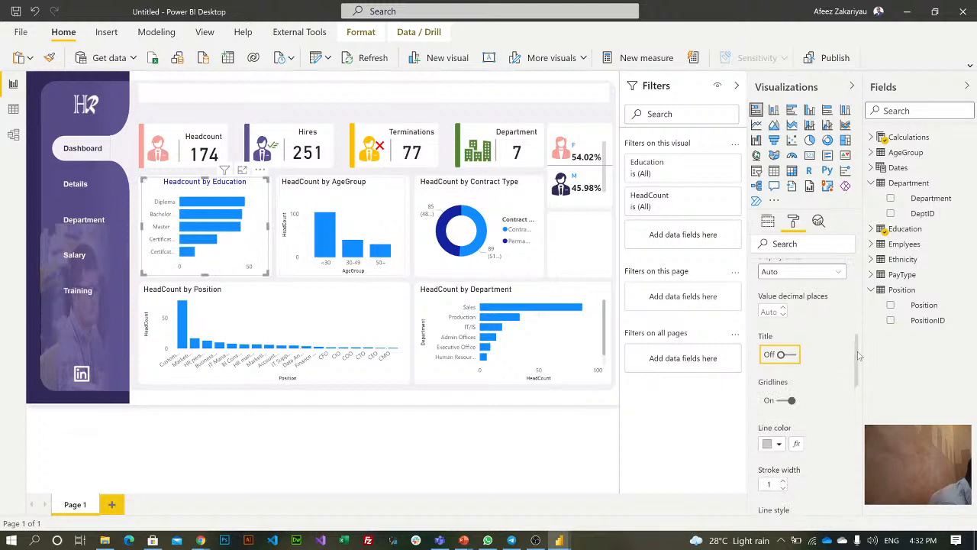
drag(859, 356, 853, 272)
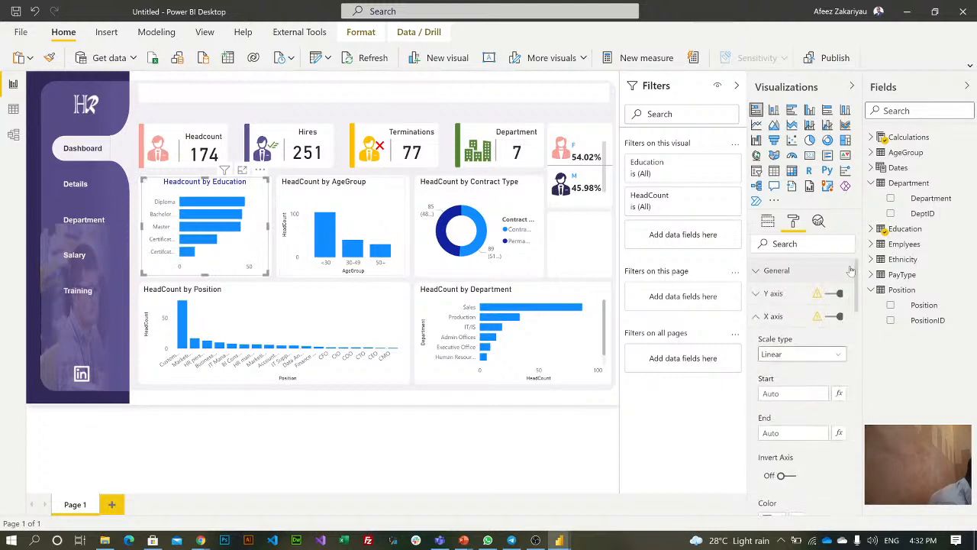
Set the default data color of the education chart's bars to dark purple
click(755, 316)
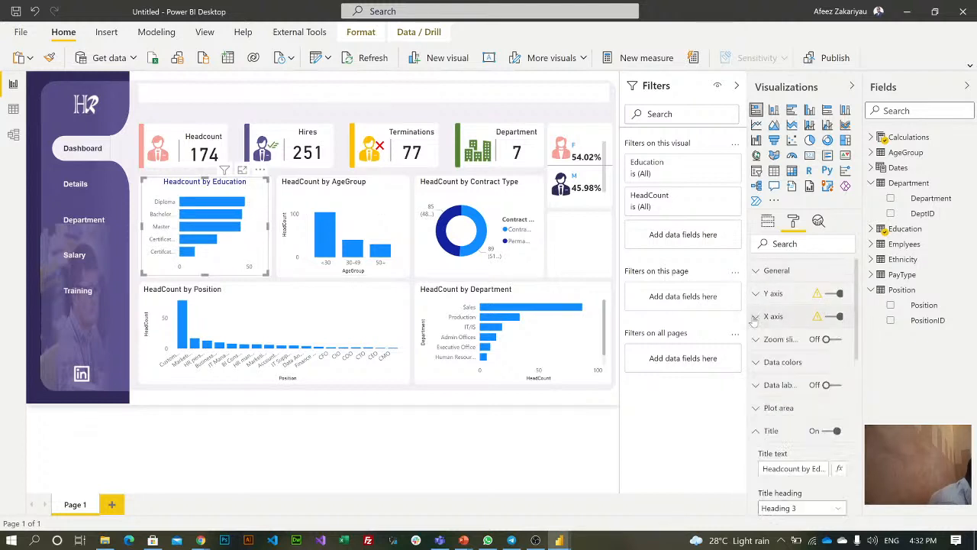
click(758, 362)
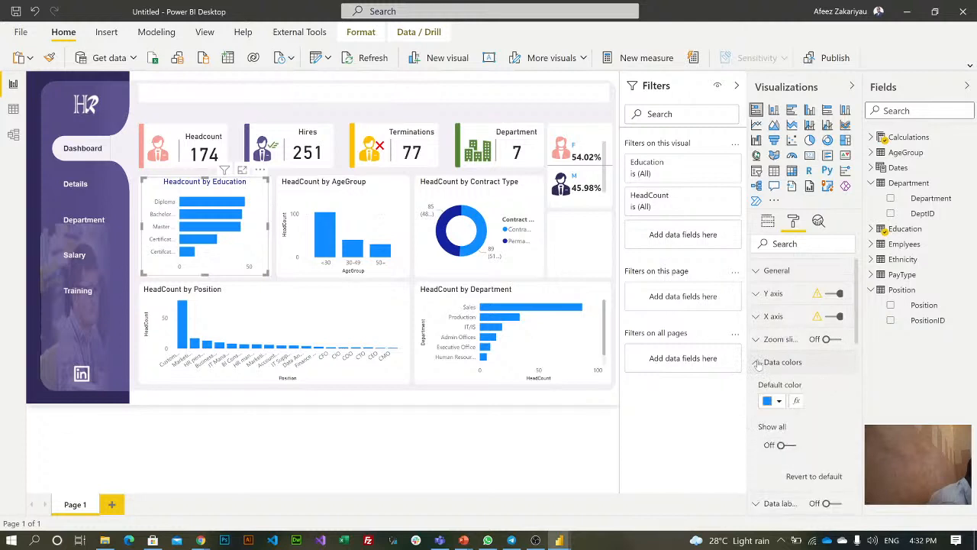
click(779, 402)
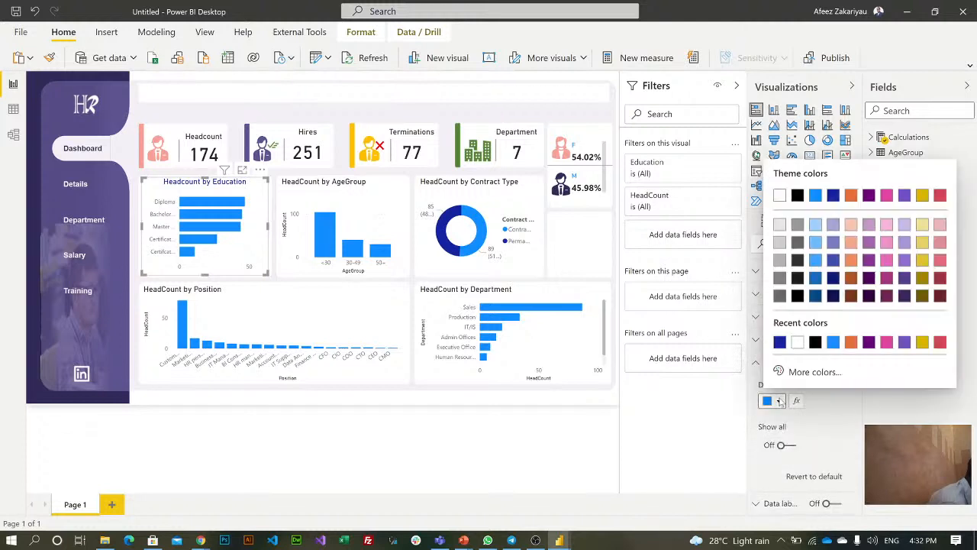
click(868, 342)
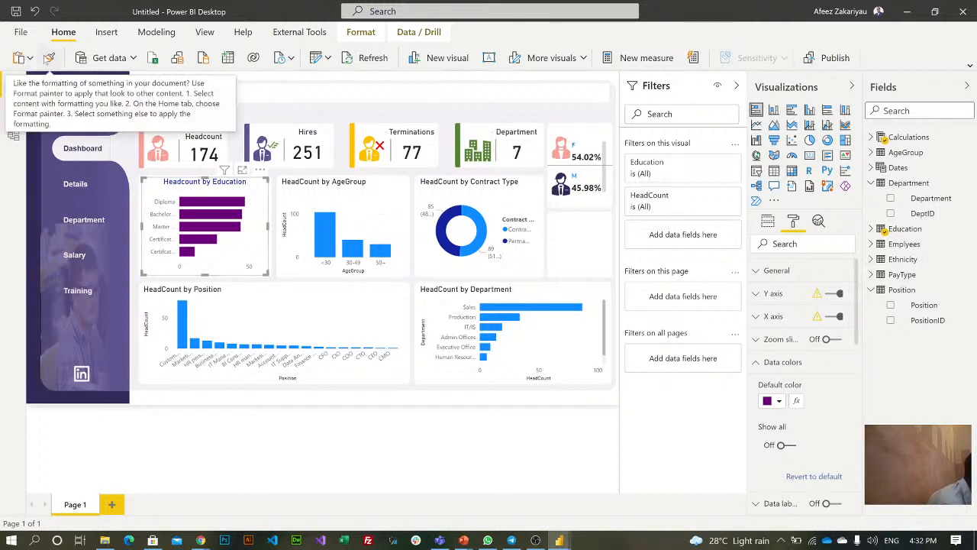
click(50, 61)
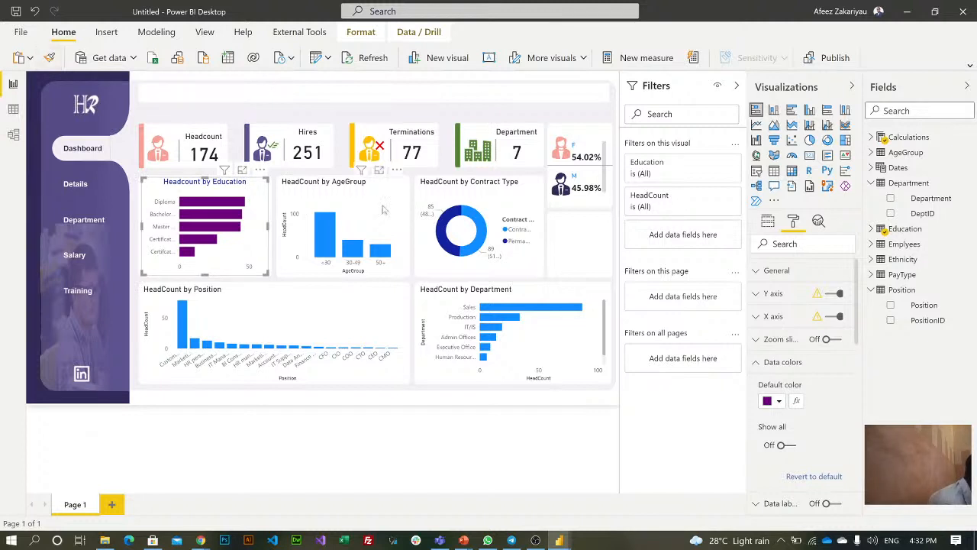
click(296, 199)
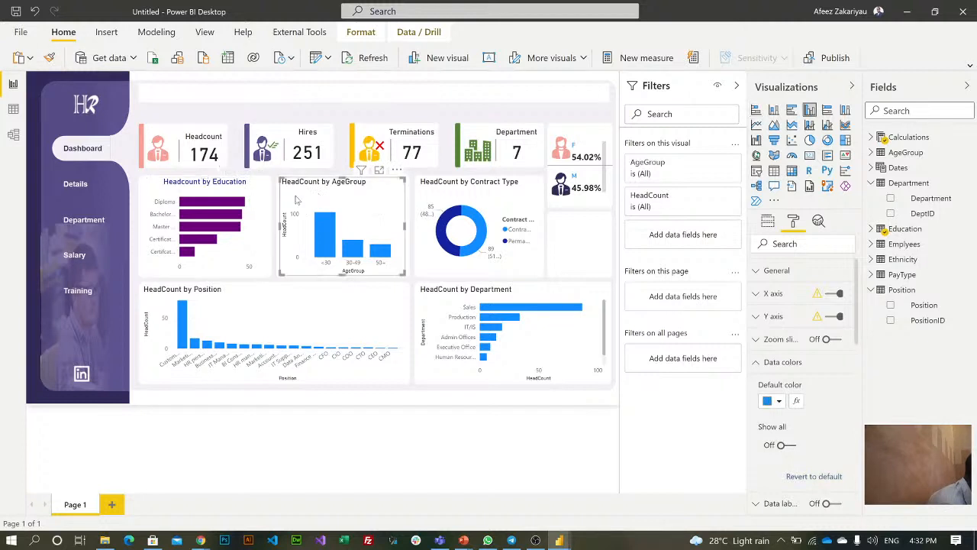
click(49, 59)
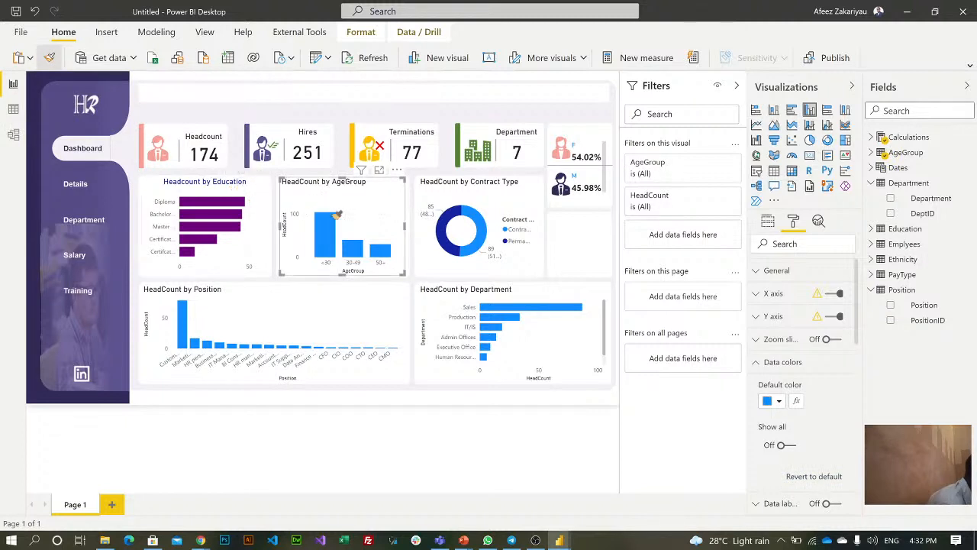
click(133, 128)
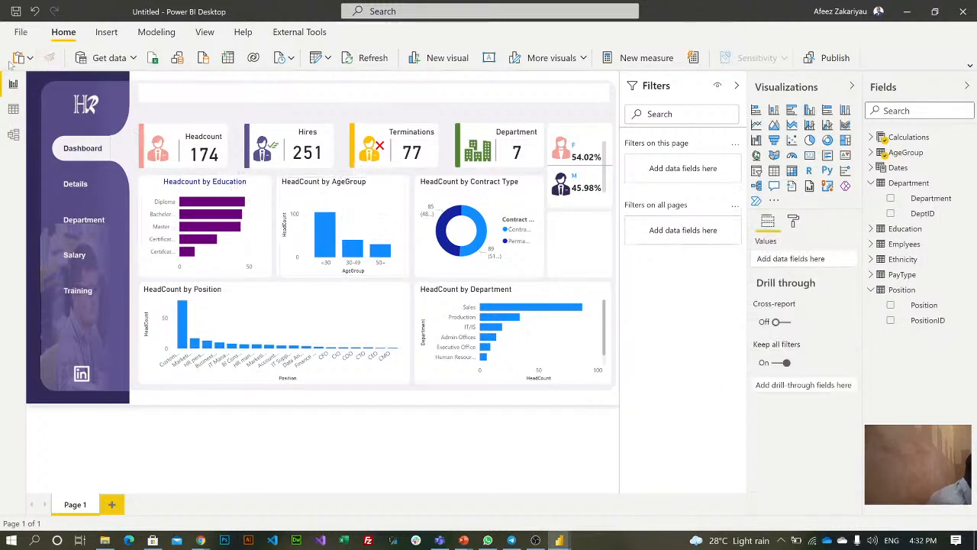
Copy the education bar chart's formatting onto the age group column chart with Format painter
click(260, 212)
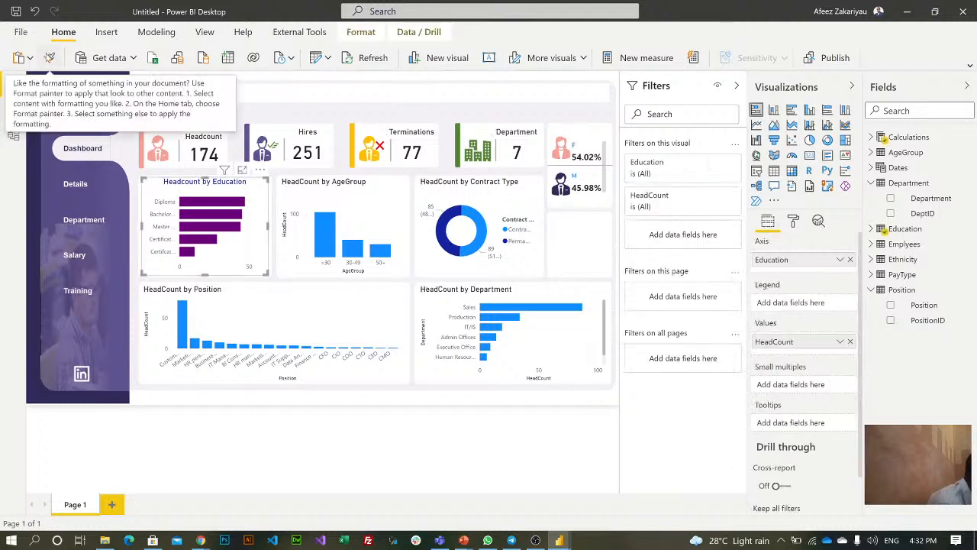
click(49, 58)
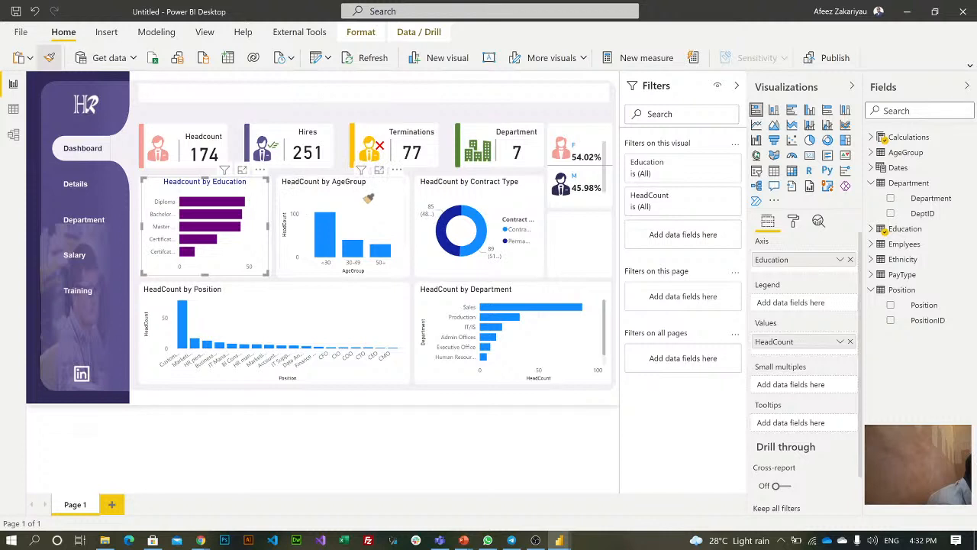
click(369, 198)
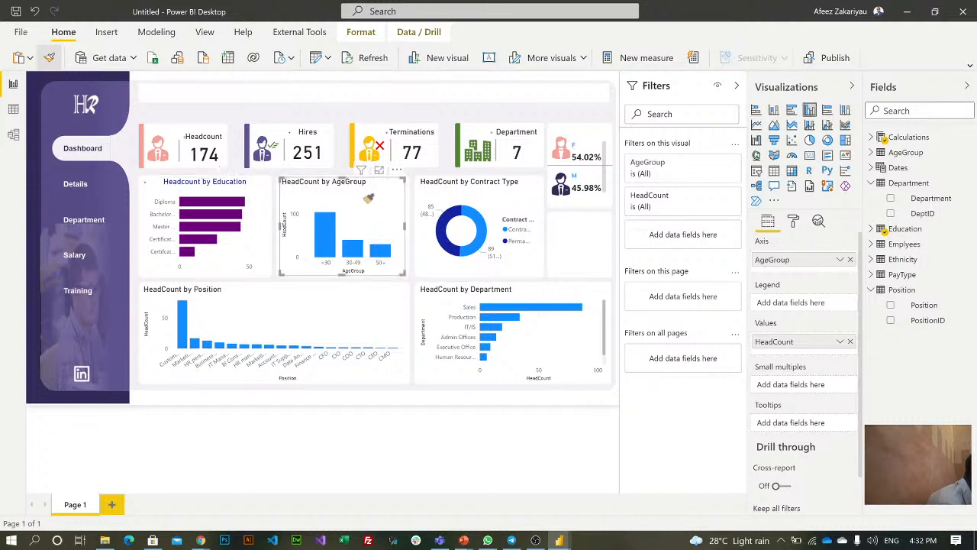
click(368, 198)
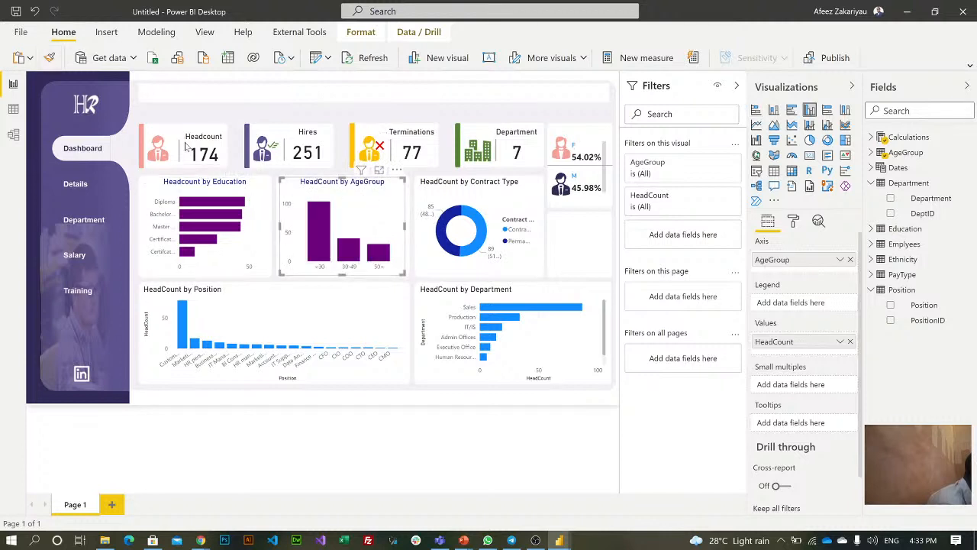
Copy the age group chart's formatting onto the position column chart with Format painter, and reselect the education chart
click(50, 59)
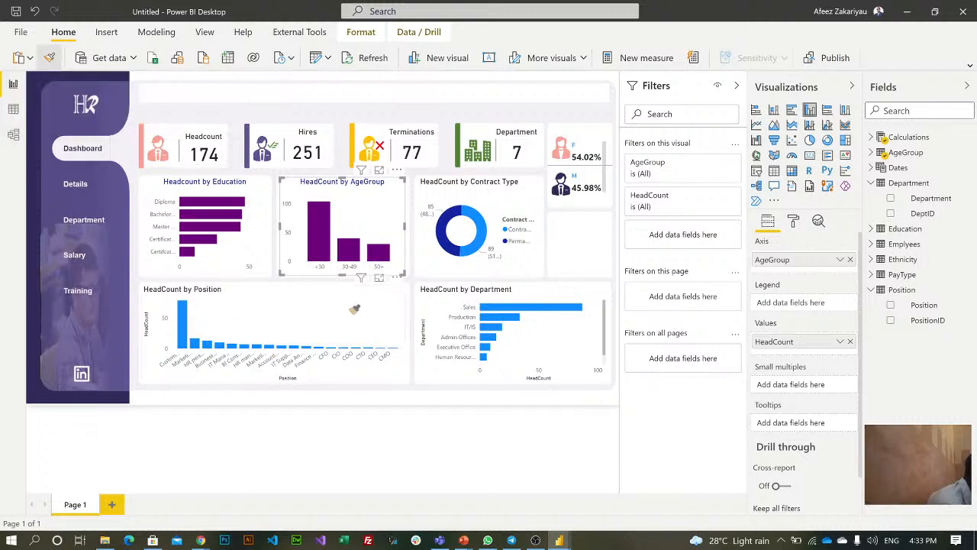
click(380, 299)
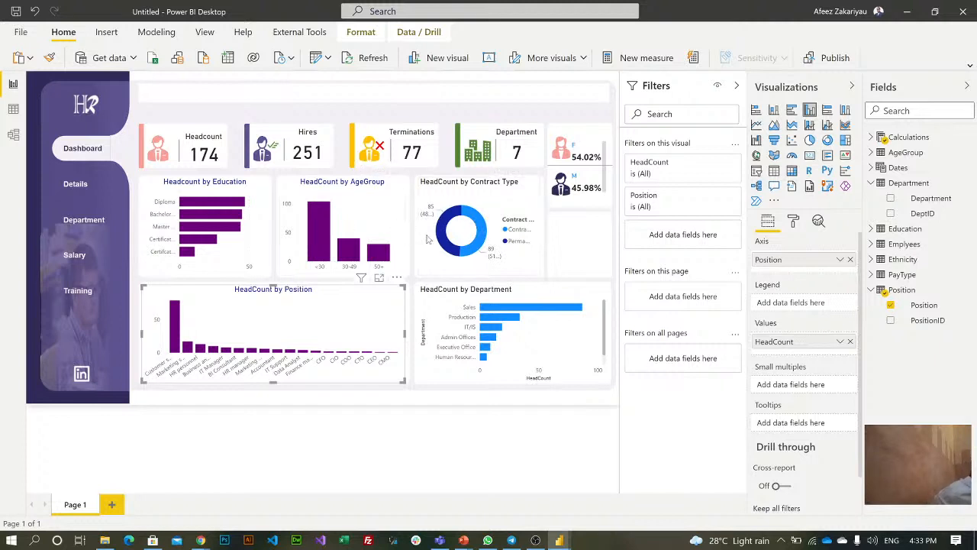
click(264, 246)
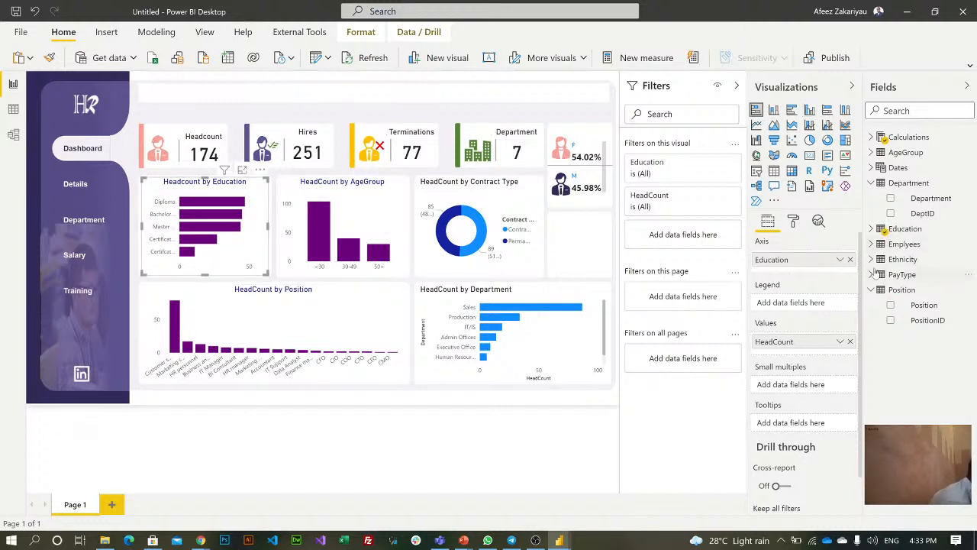
Try pink and light pink as the education chart's default bar color, and settle on orange
click(797, 222)
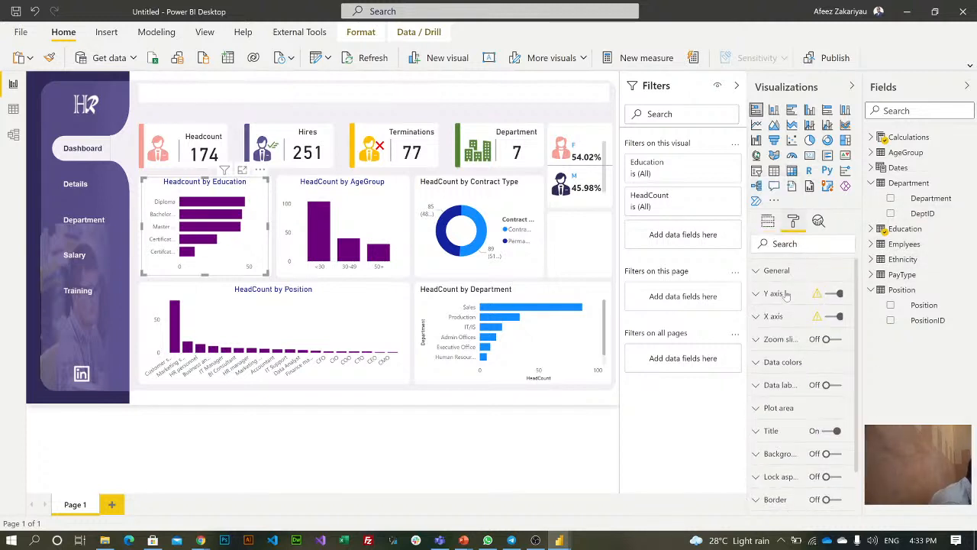
click(760, 365)
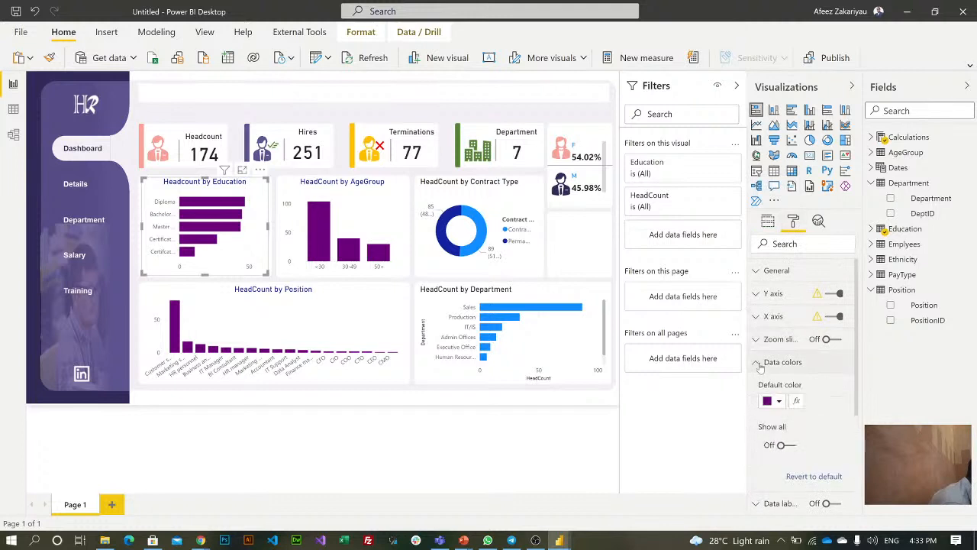
click(778, 404)
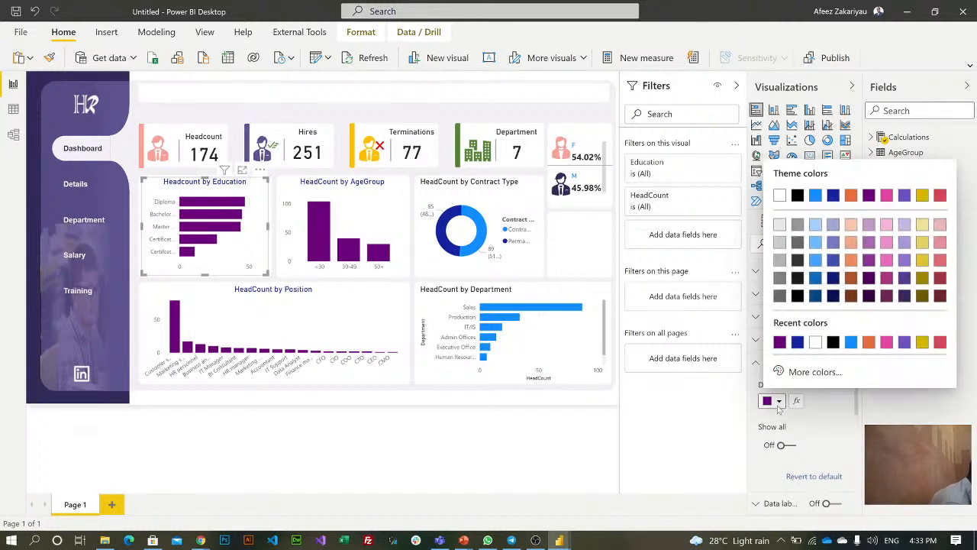
click(886, 342)
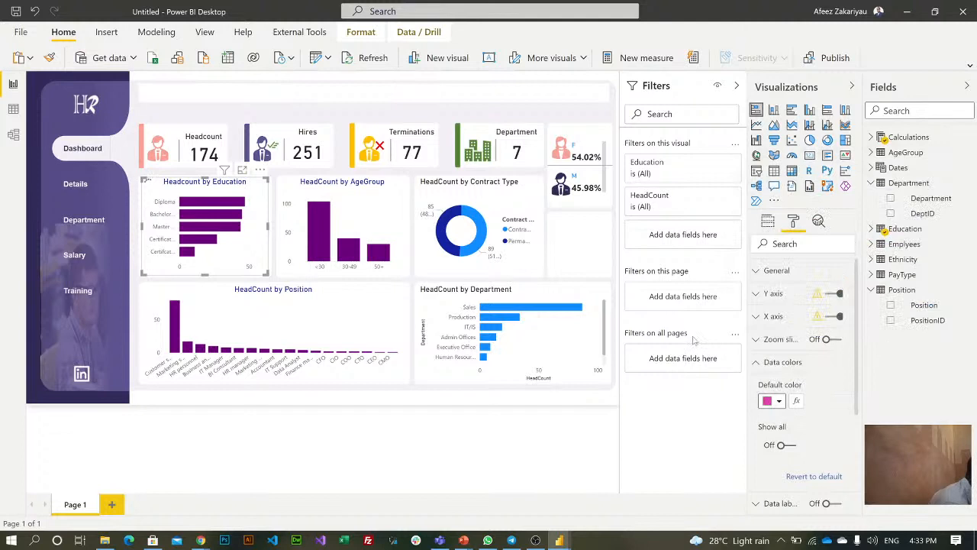
click(778, 402)
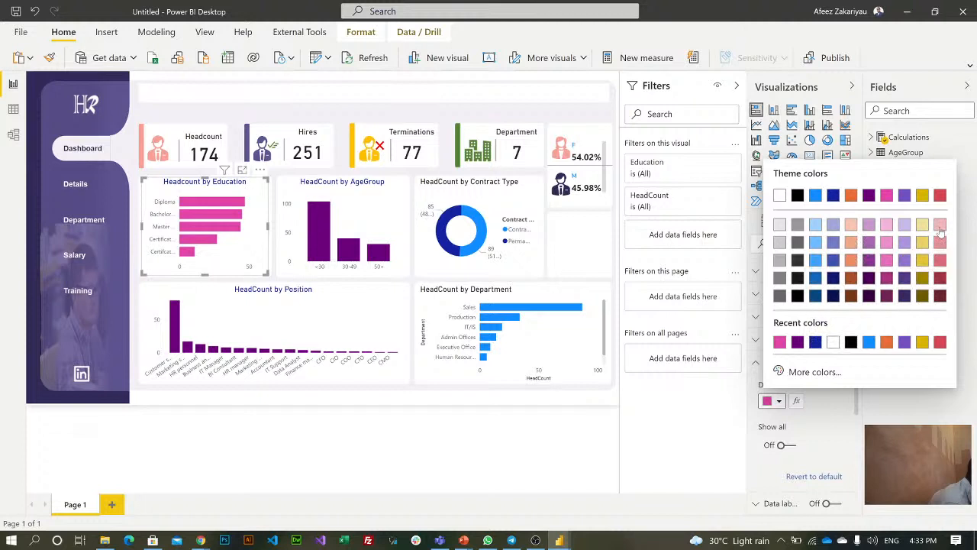
click(885, 226)
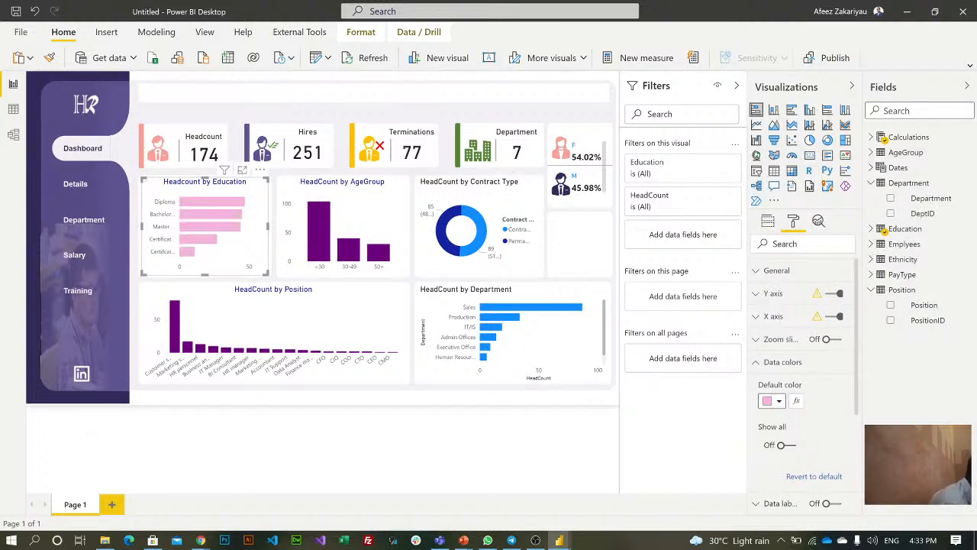
click(779, 403)
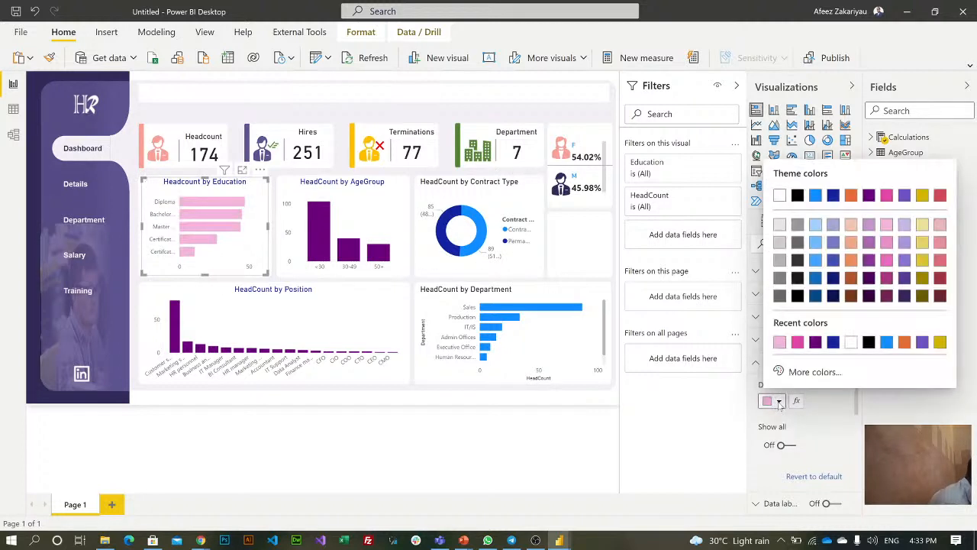
click(905, 342)
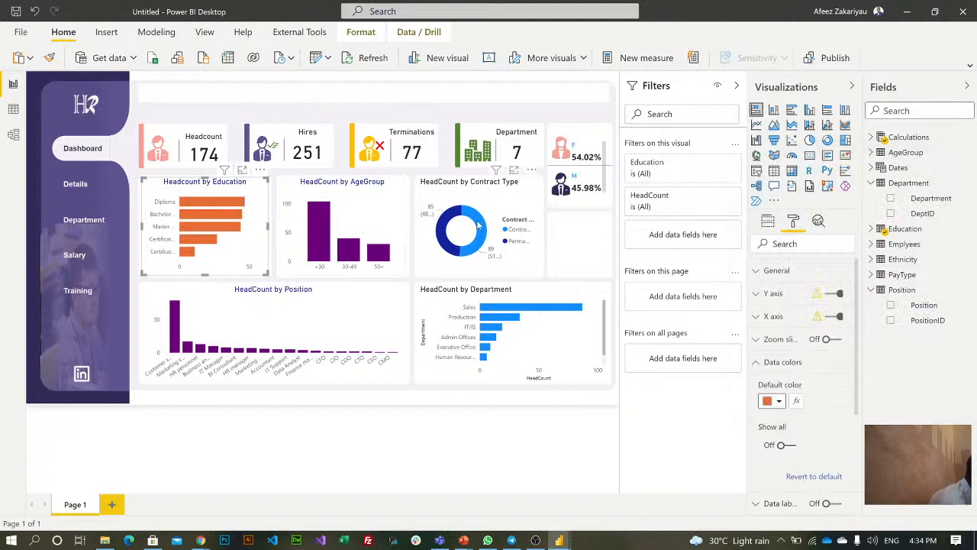
Color the contract type donut chart's Contract Temp slice dark blue and its Permanent slice orange (#E66C37)
click(523, 262)
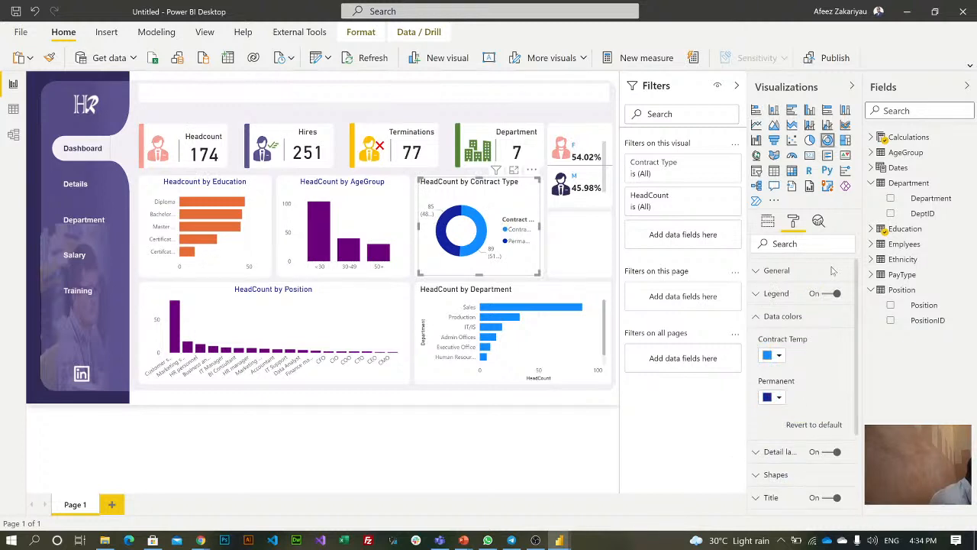
click(779, 355)
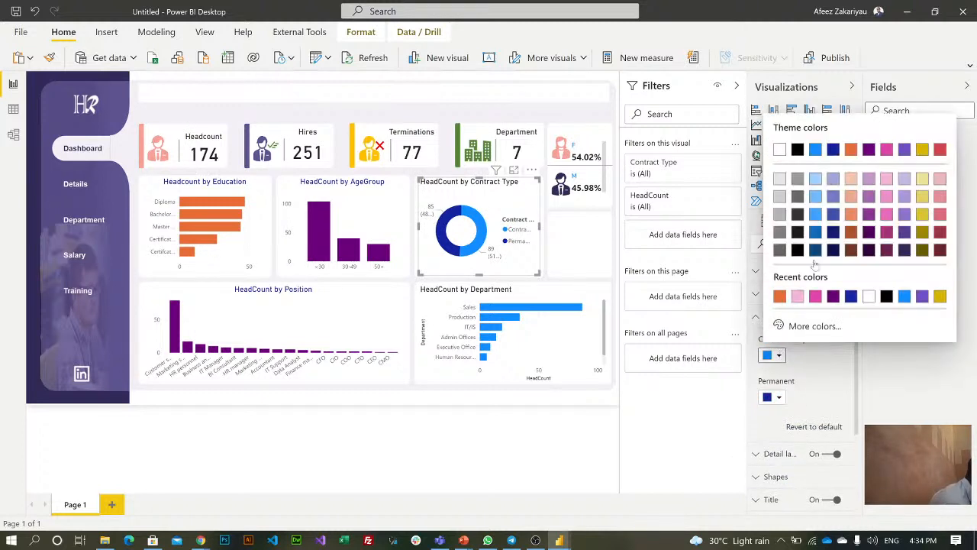
click(851, 297)
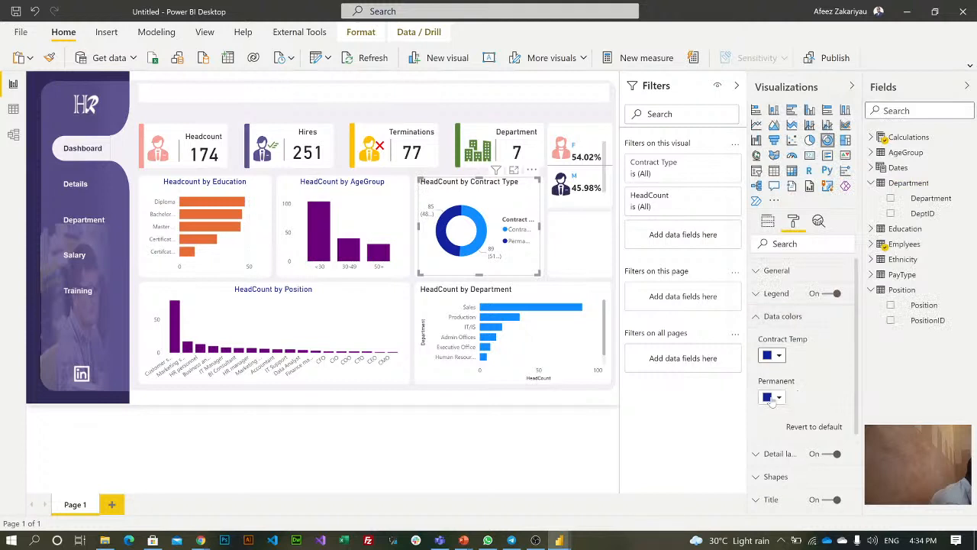
click(774, 398)
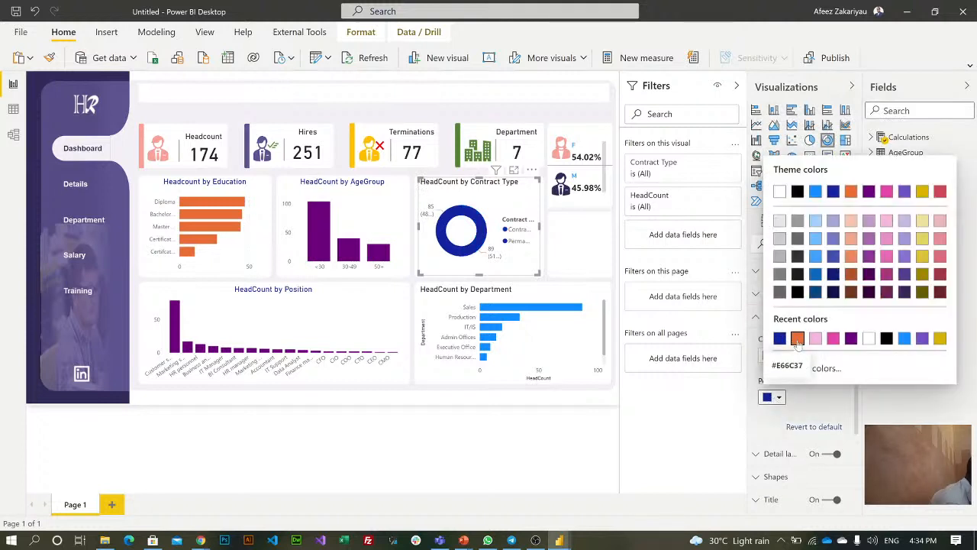
click(797, 338)
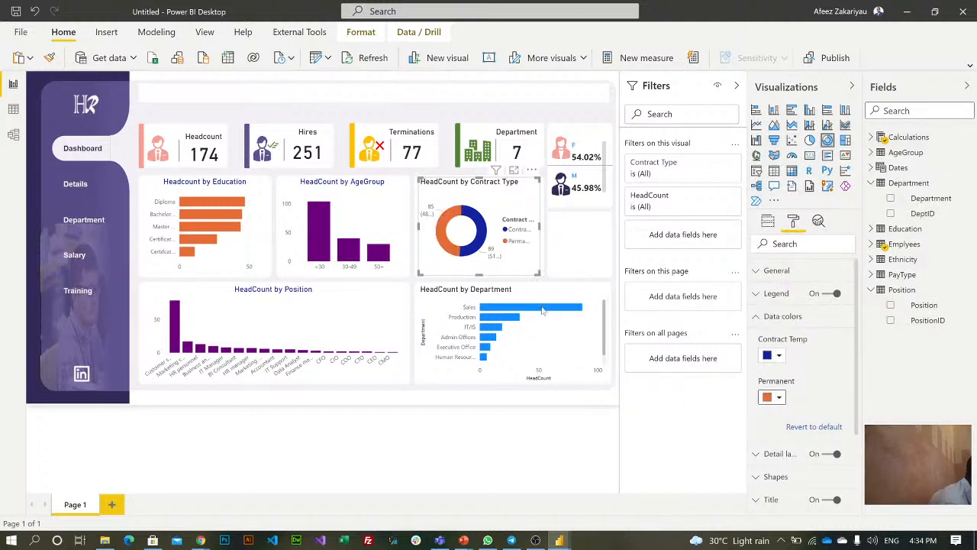
Copy the education chart's formatting onto the department bar chart with Format painter
click(224, 255)
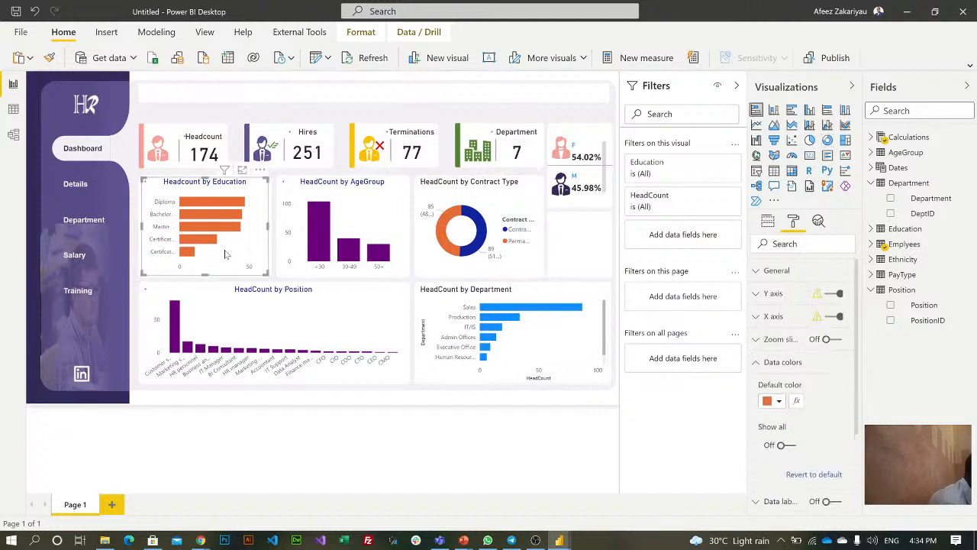
click(47, 59)
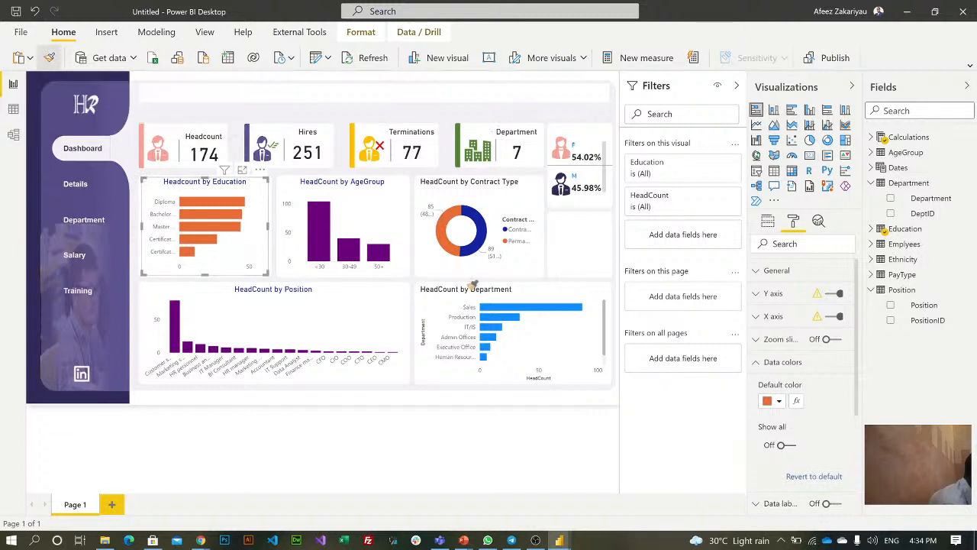
click(588, 331)
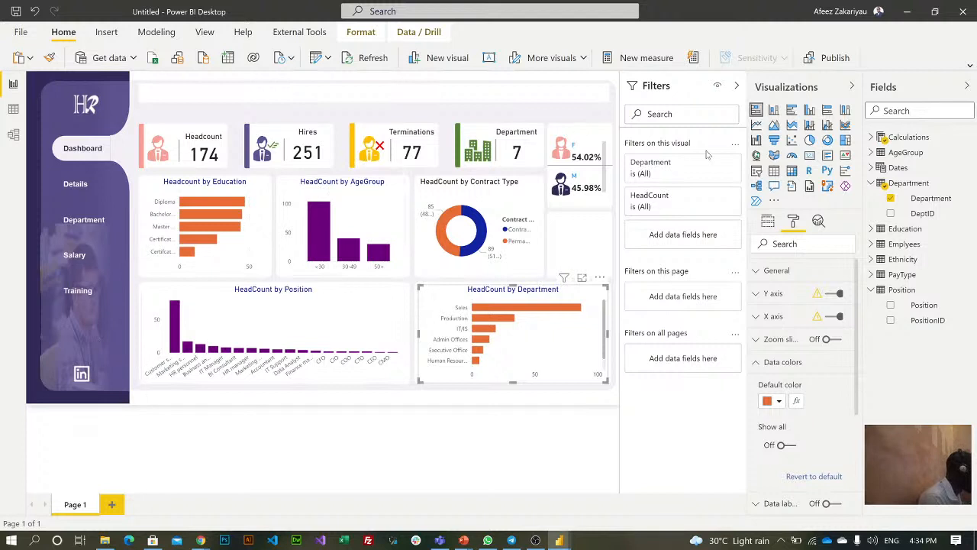
Insert a new, separate slicer and fit it into the empty space below the gender percentages, leaving the department chart as a bar chart
click(756, 171)
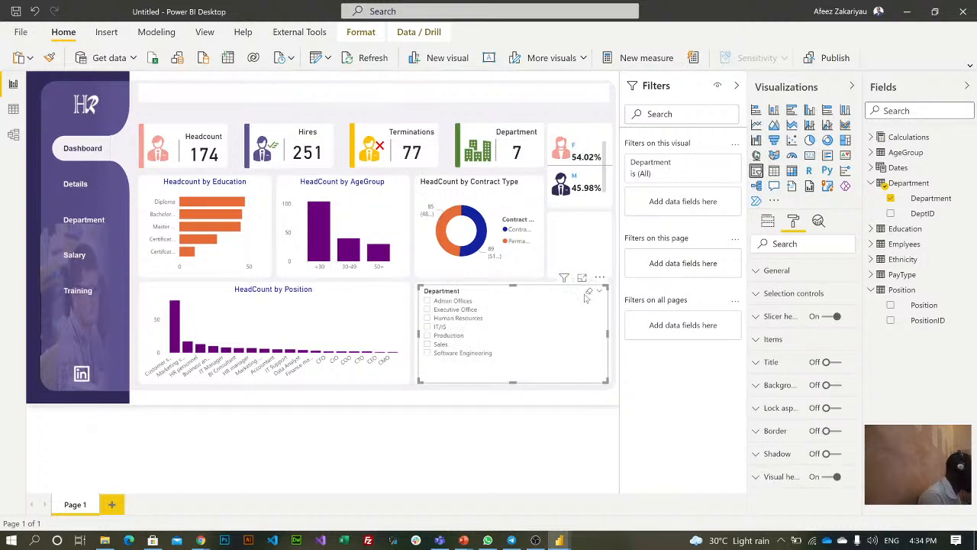
key(ctrl+z)
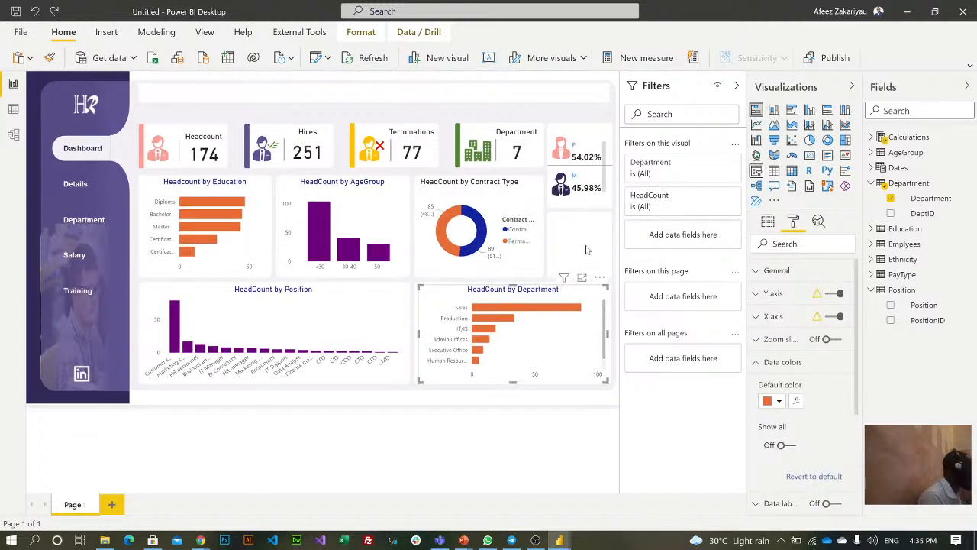
click(586, 250)
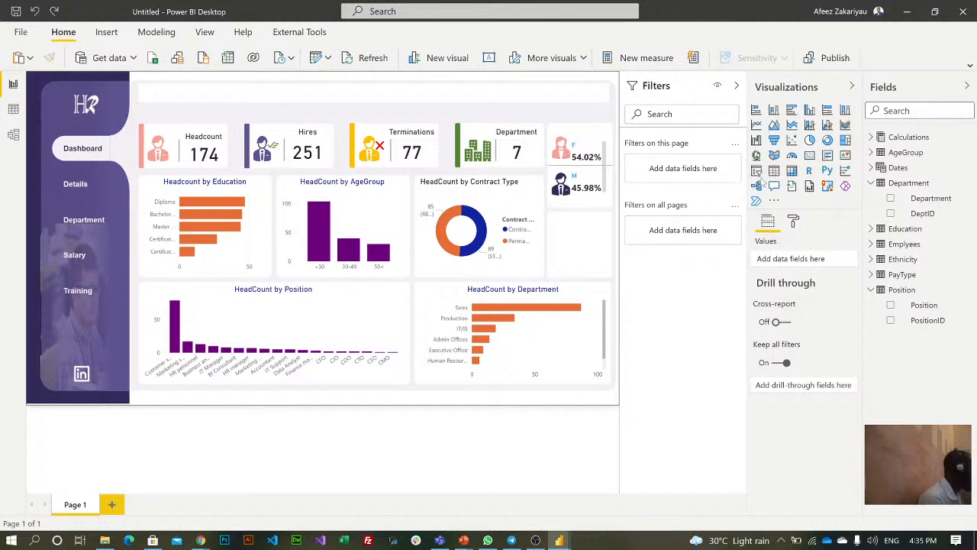
click(756, 171)
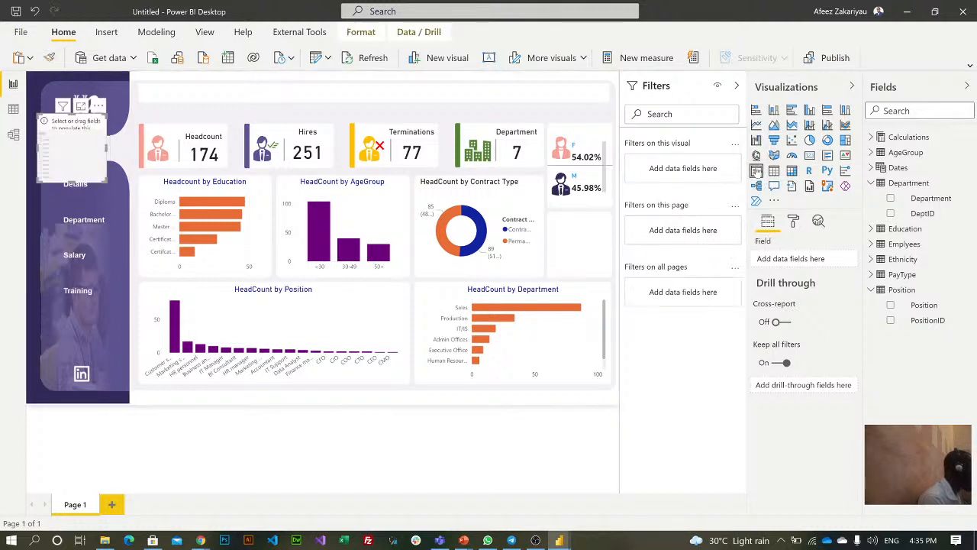
click(873, 184)
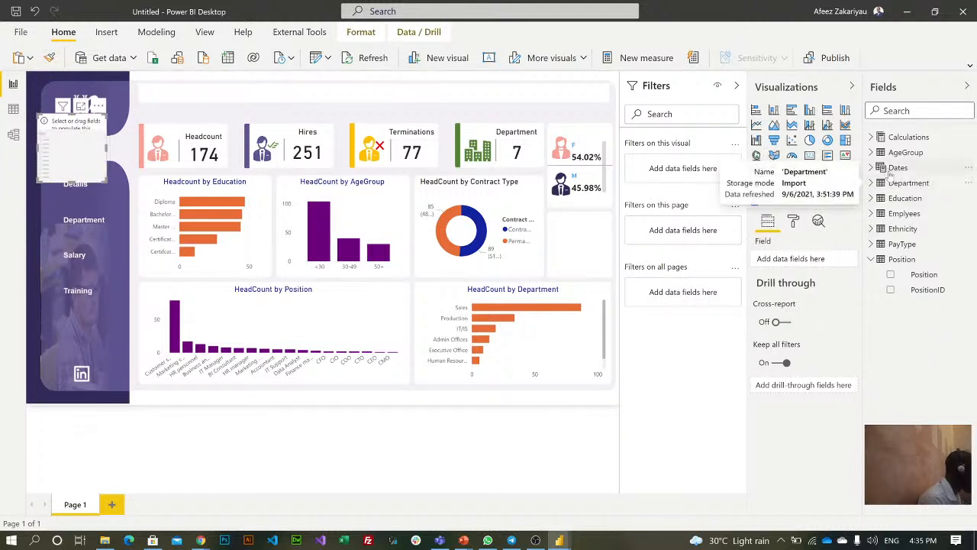
drag(84, 112, 599, 255)
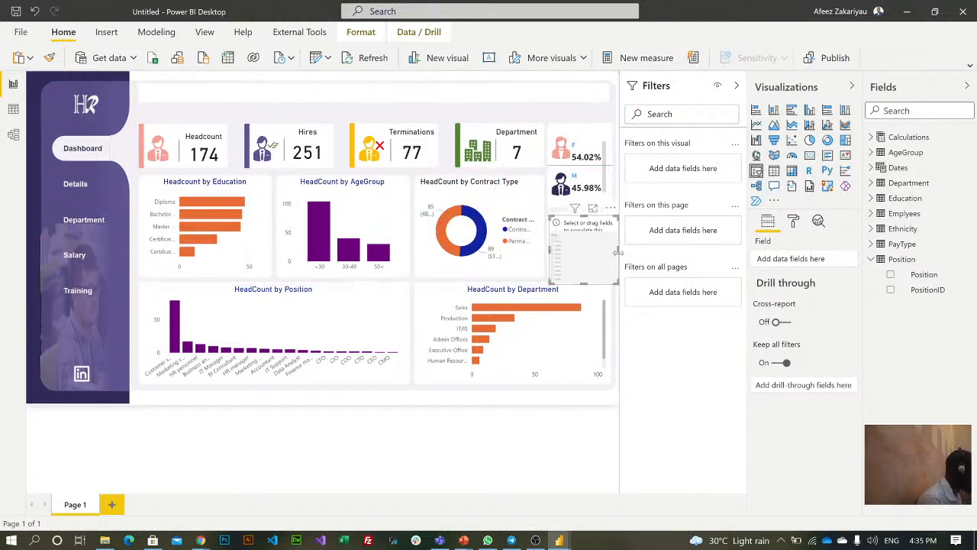
drag(619, 252, 584, 274)
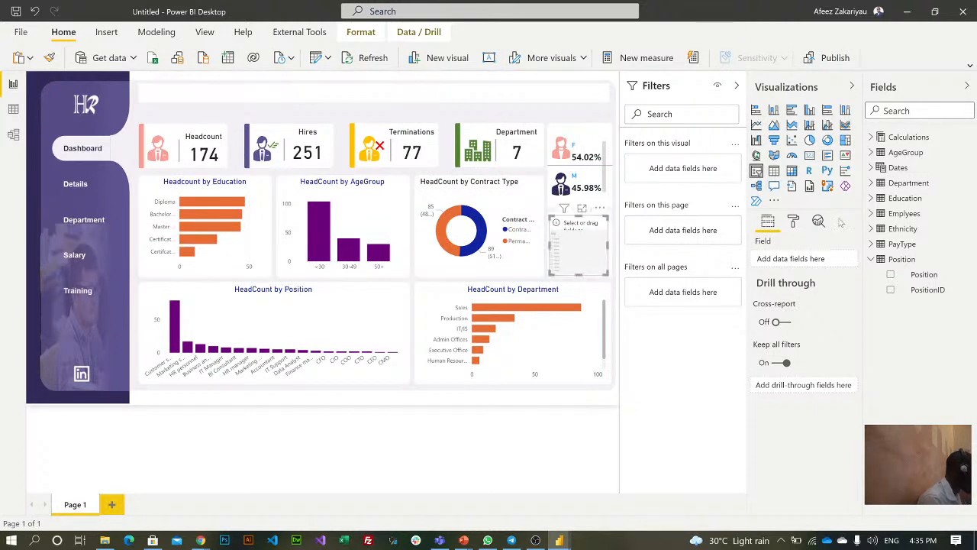
Add the Year field from the Dates table to the slicer and filter out its blank value, keeping 2017 to 2020
click(871, 169)
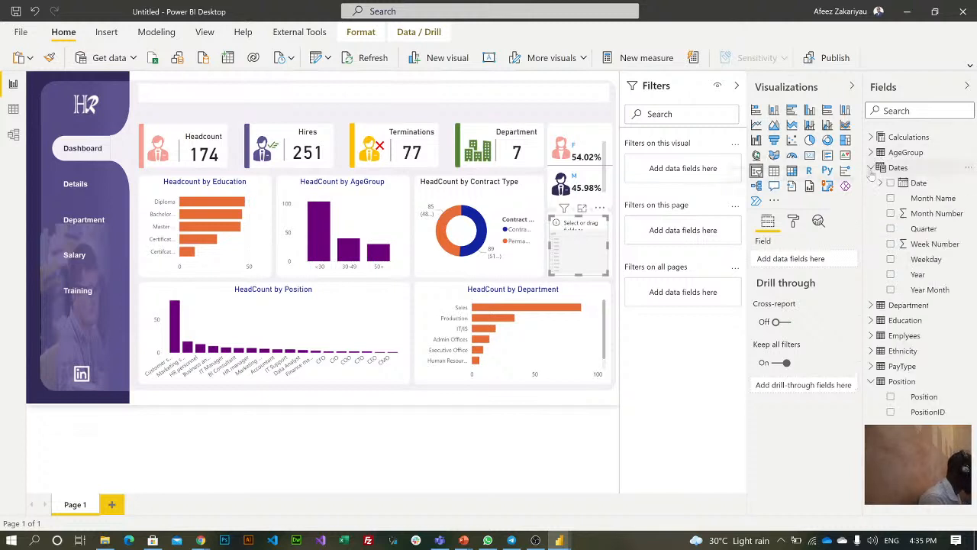
click(890, 274)
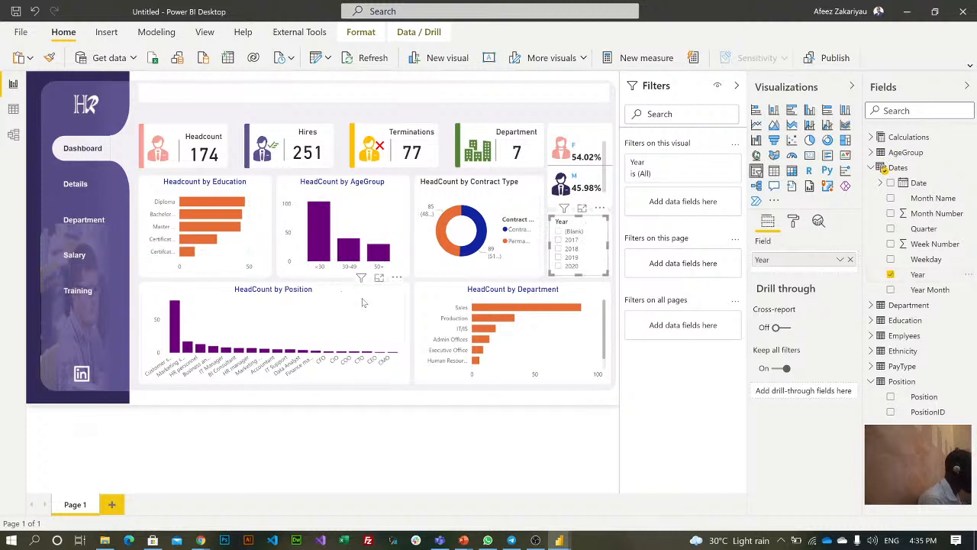
click(671, 171)
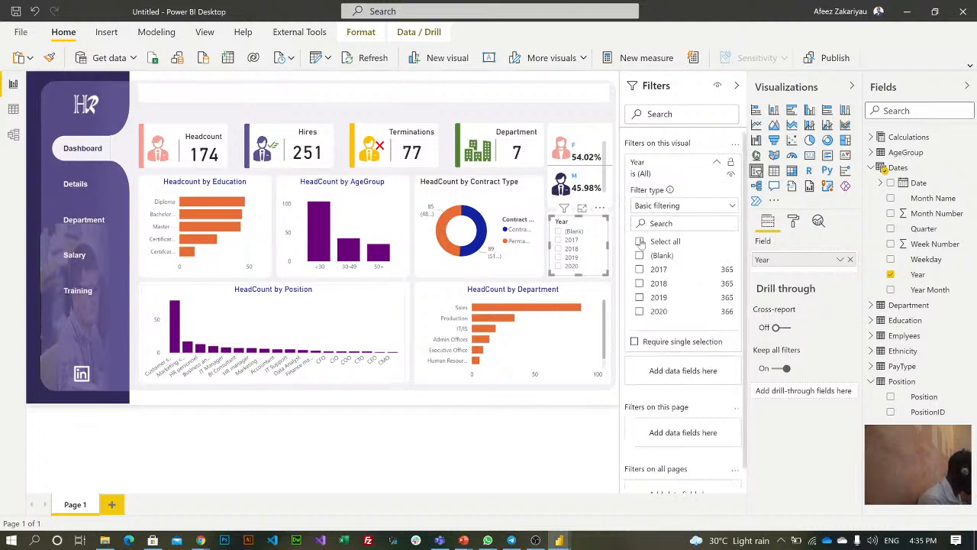
click(639, 241)
click(640, 256)
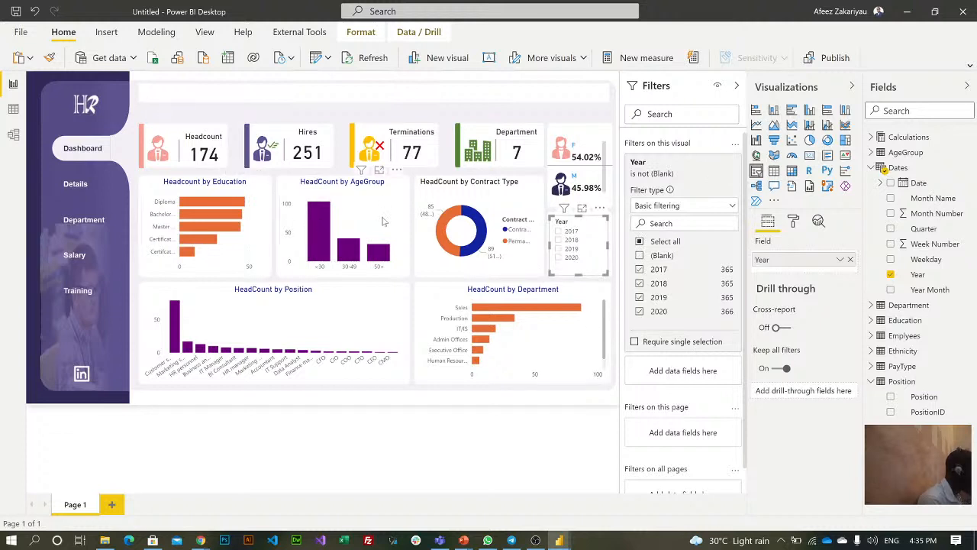
Try to copy the age group chart's formatting onto the year slicer with Format painter
click(384, 222)
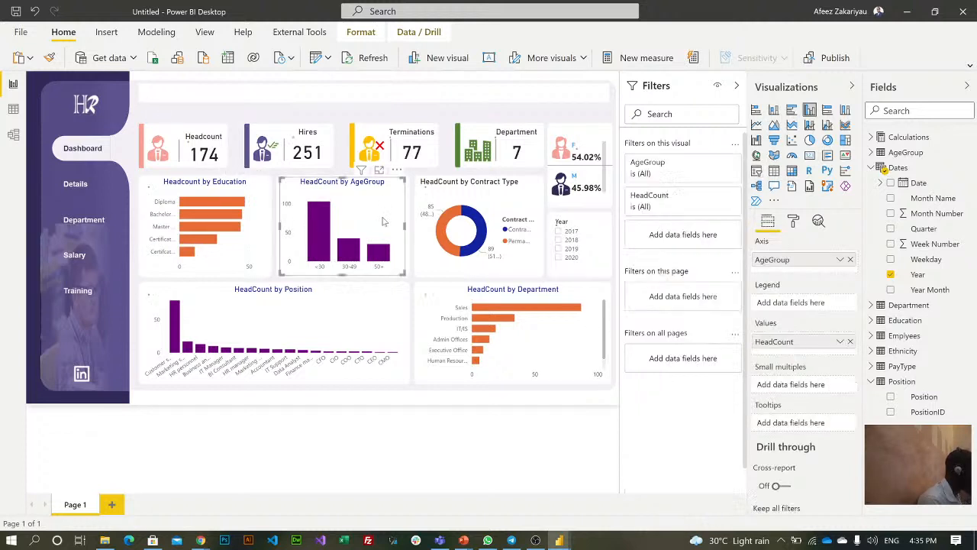
click(49, 58)
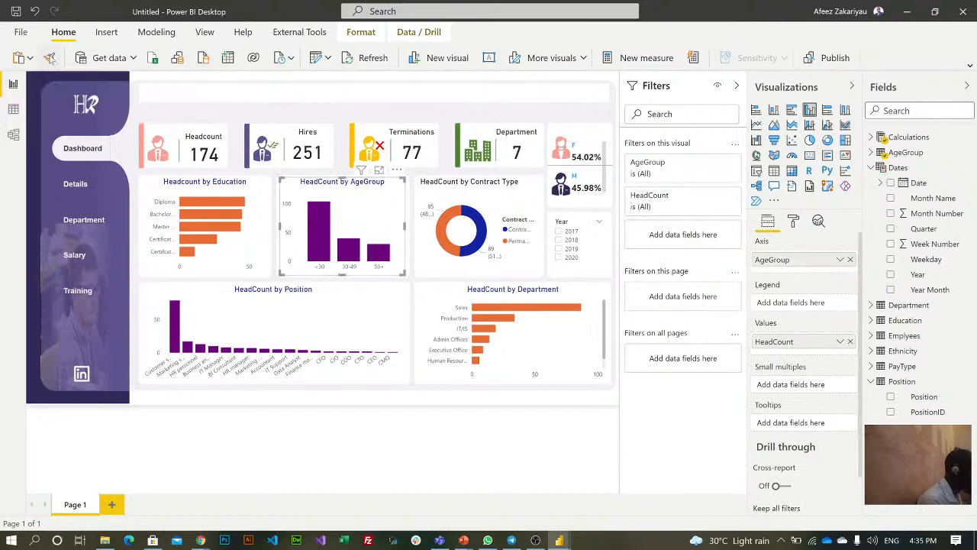
click(601, 243)
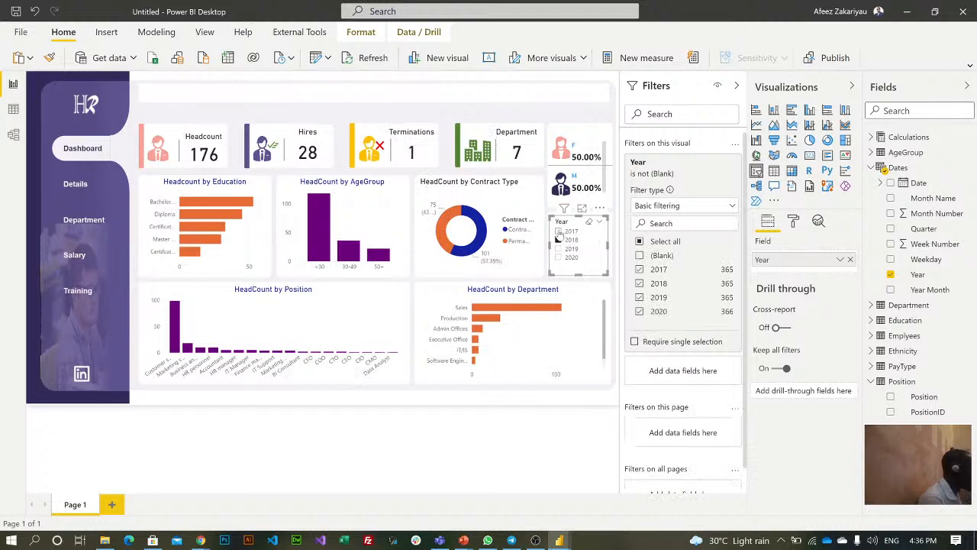
Filter the dashboard to 2017 with the year slicer, and minimize the report window
click(559, 231)
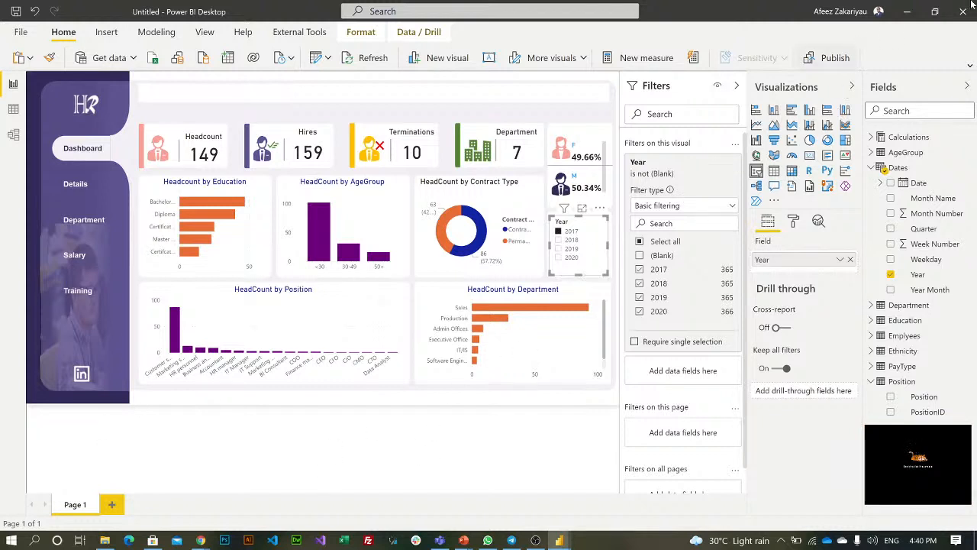
click(908, 11)
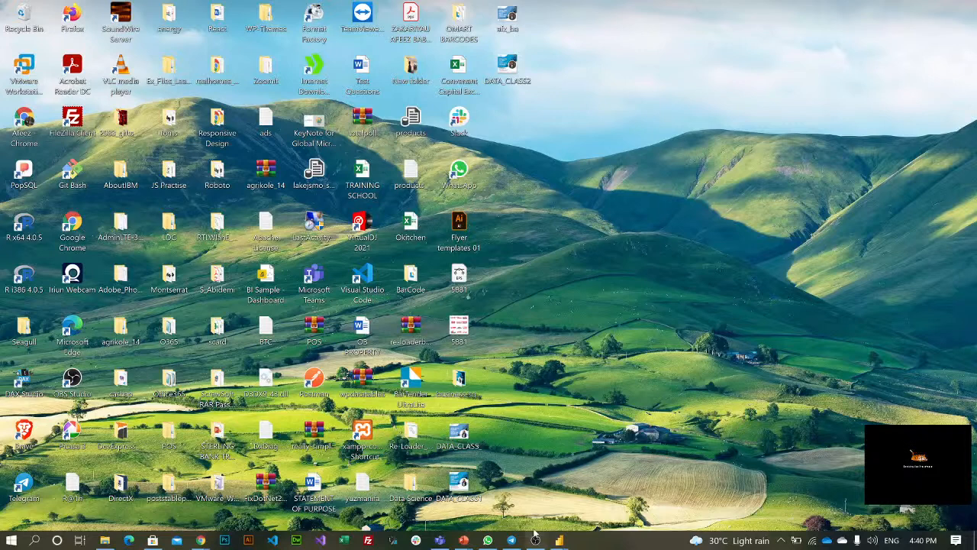
mouse_move(509, 545)
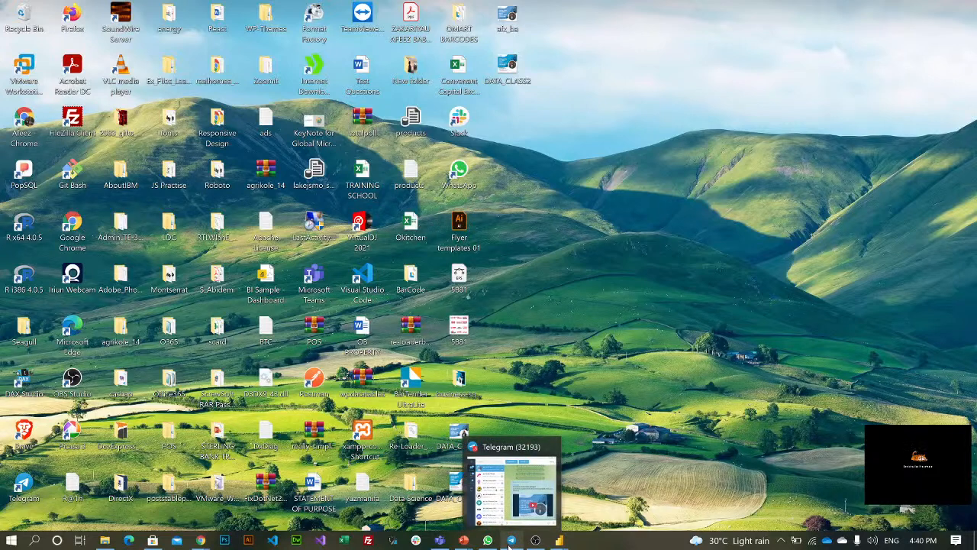